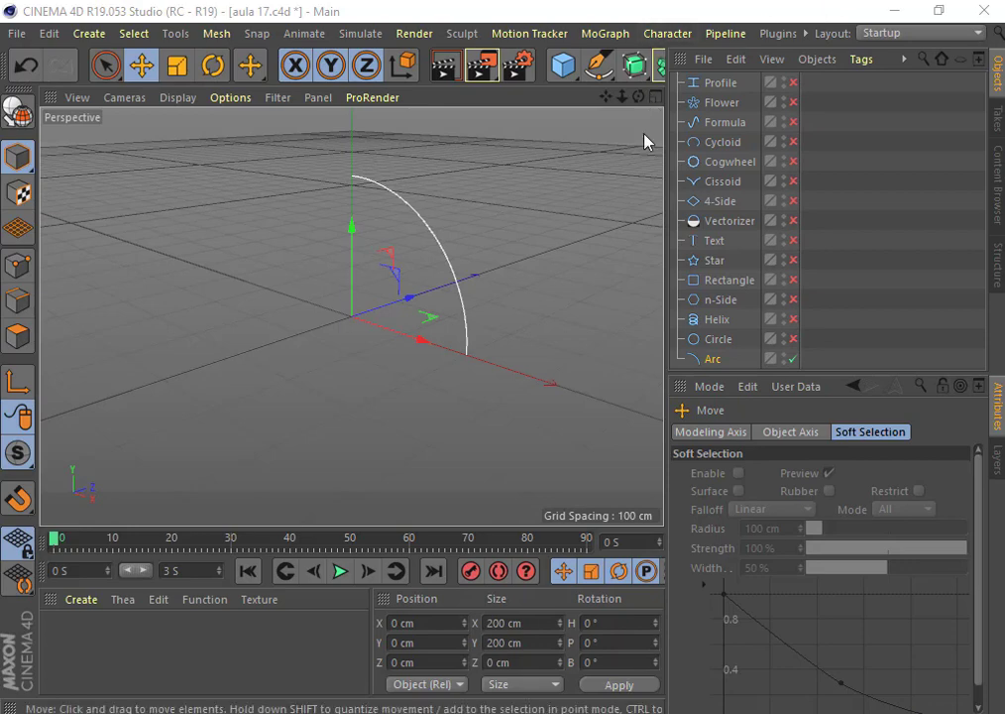
Step: Browse the spline tools and display the Arc's properties (200 cm radius, 0°–90° span)
click(599, 64)
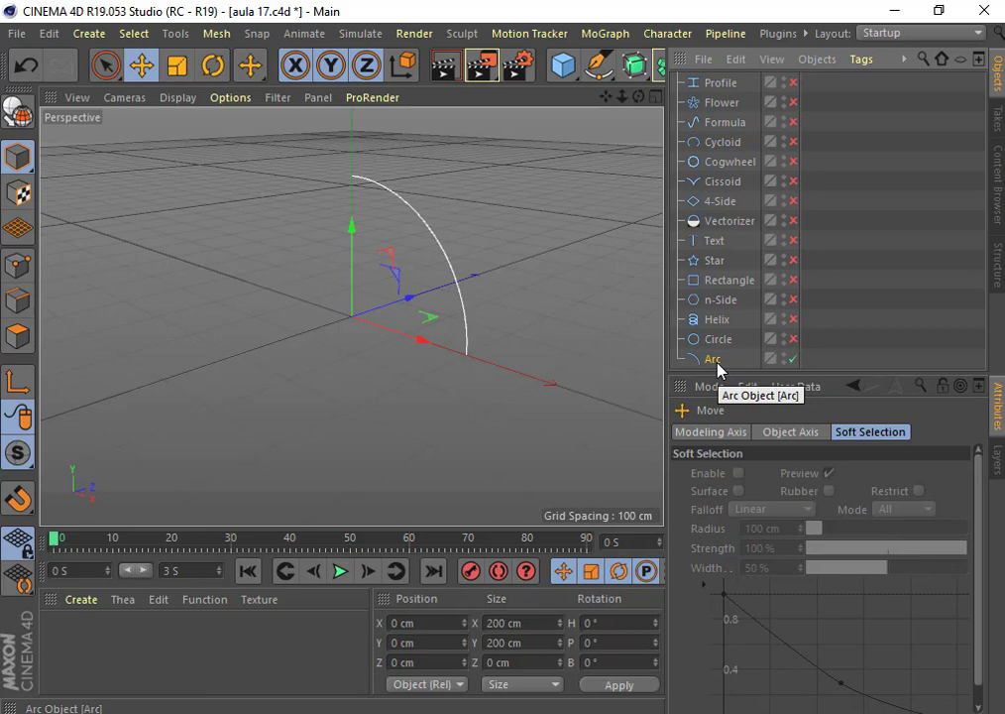
click(715, 362)
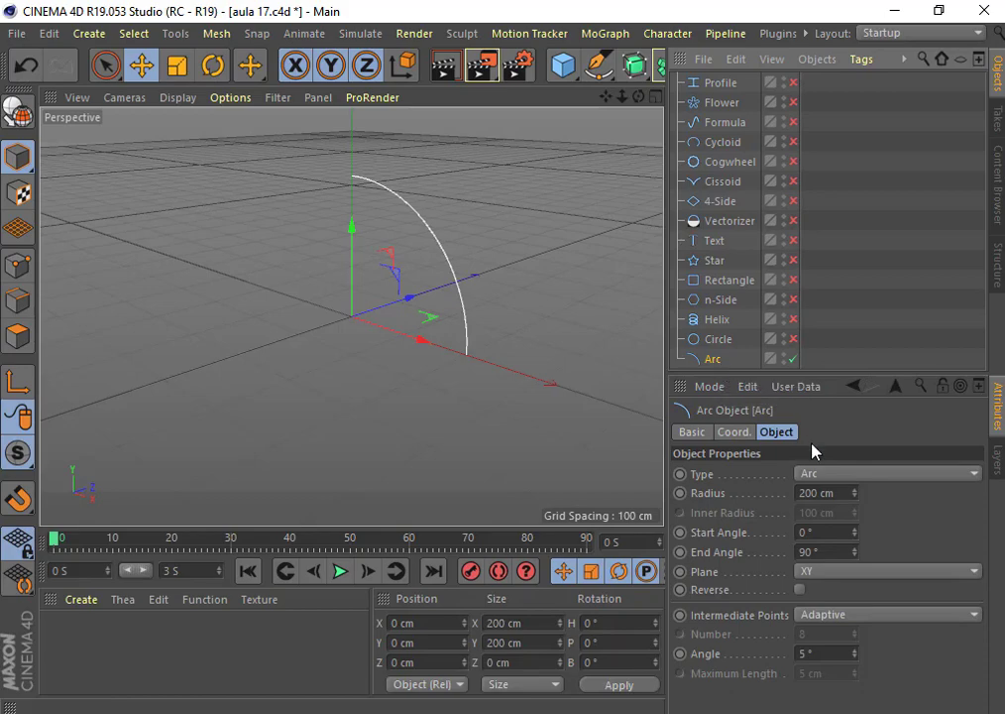
Step: Change the Arc type to Ring after trying Sector and Segment
click(833, 474)
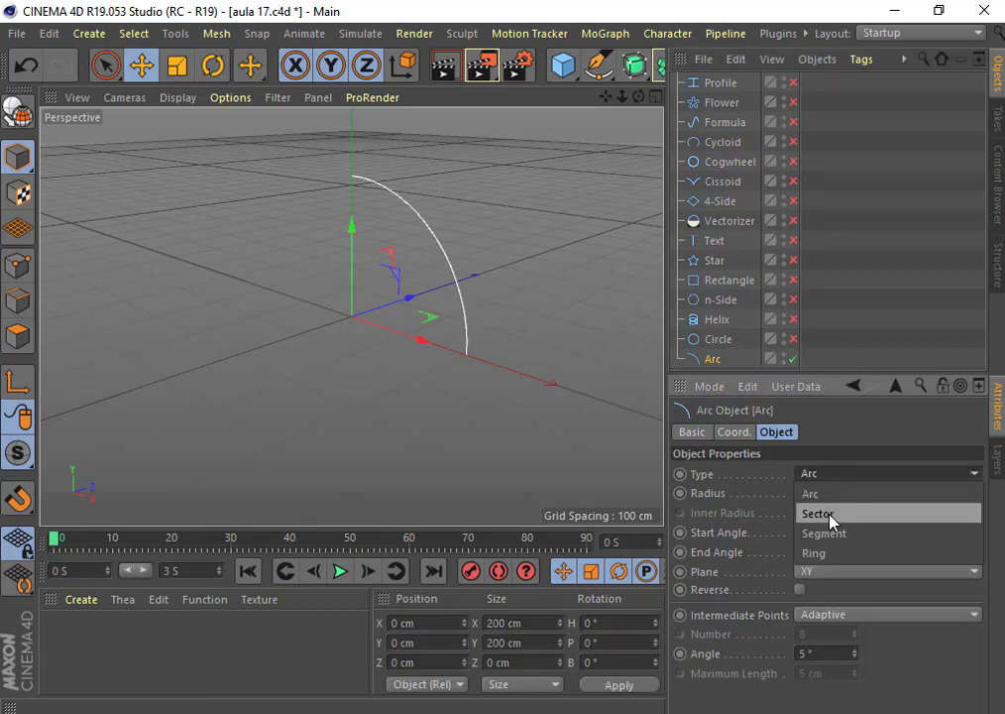
click(830, 514)
click(830, 479)
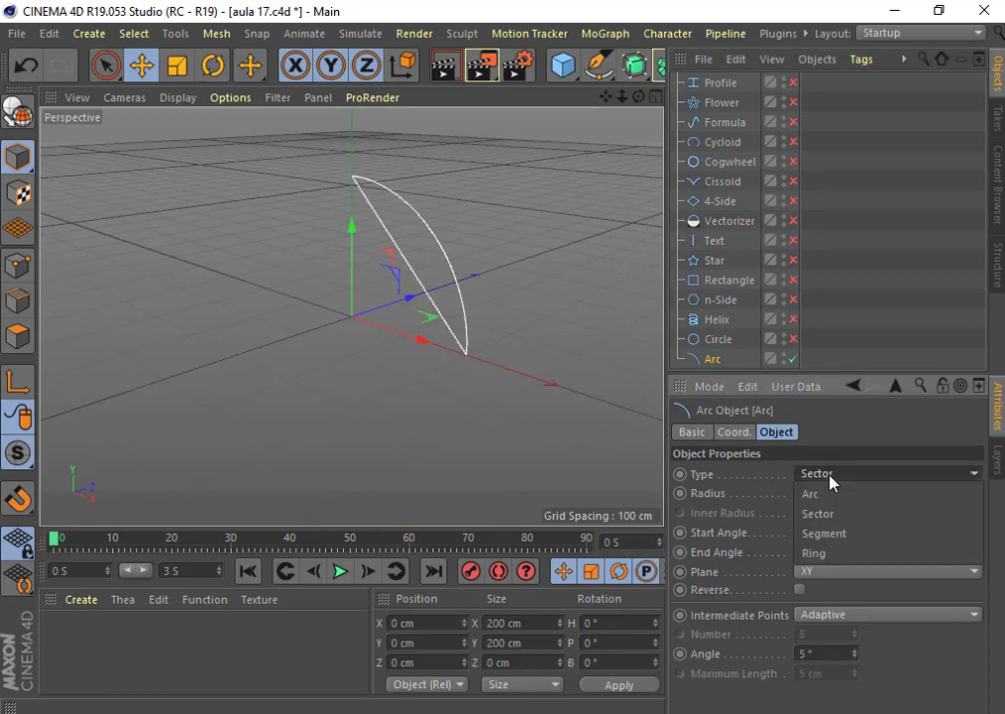
click(829, 531)
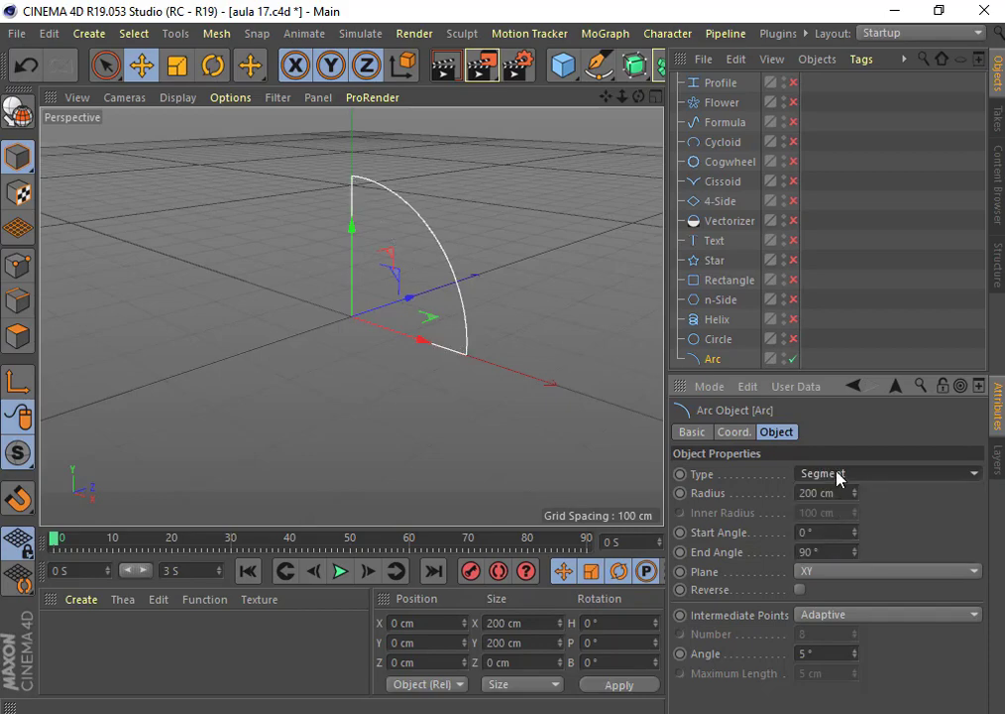
click(835, 475)
click(830, 561)
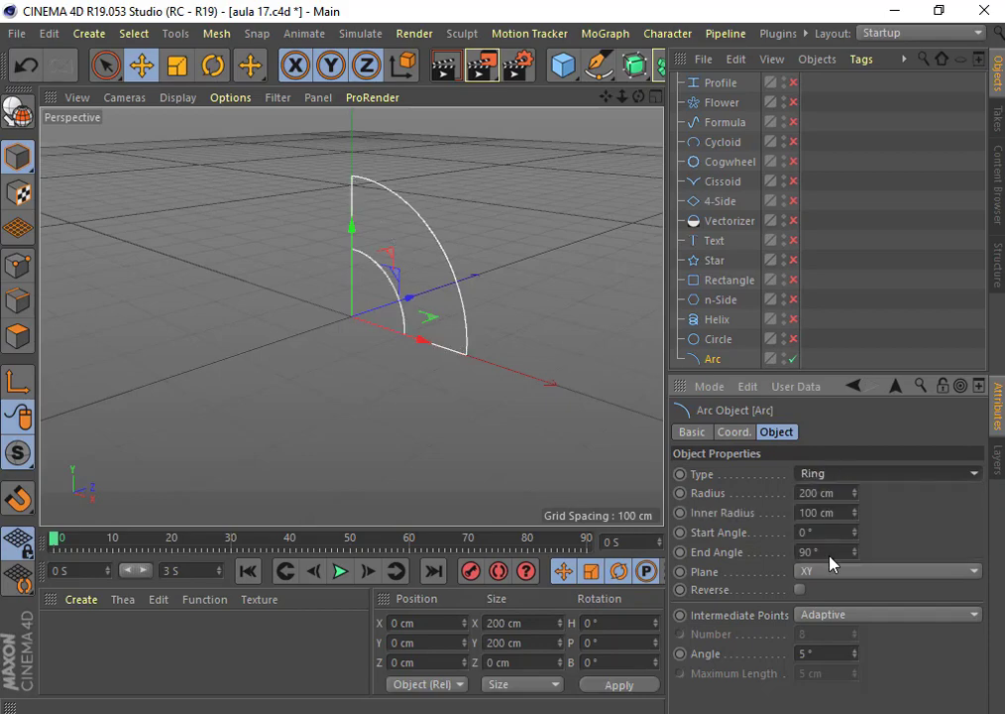
Step: Set outer radius 171 cm, inner radius 121 cm, start angle 1°, keep plane XY, then disable the Arc
mouse_move(856, 496)
mouse_down()
mouse_move(857, 515)
mouse_move(854, 496)
mouse_up()
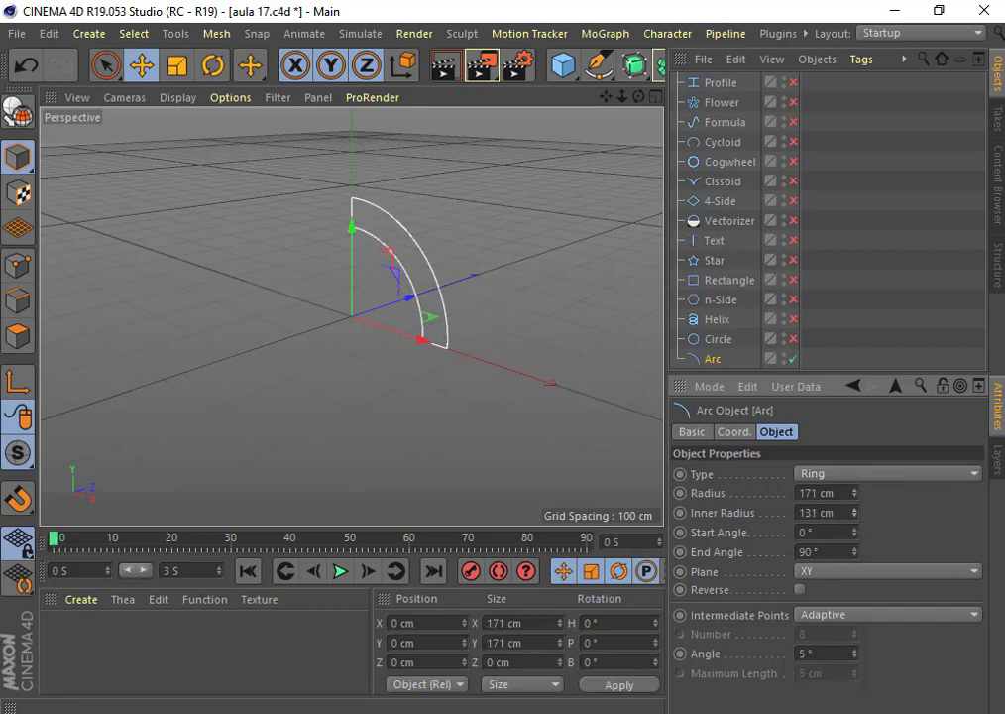
mouse_move(855, 536)
mouse_down()
mouse_move(854, 566)
mouse_move(854, 555)
mouse_up()
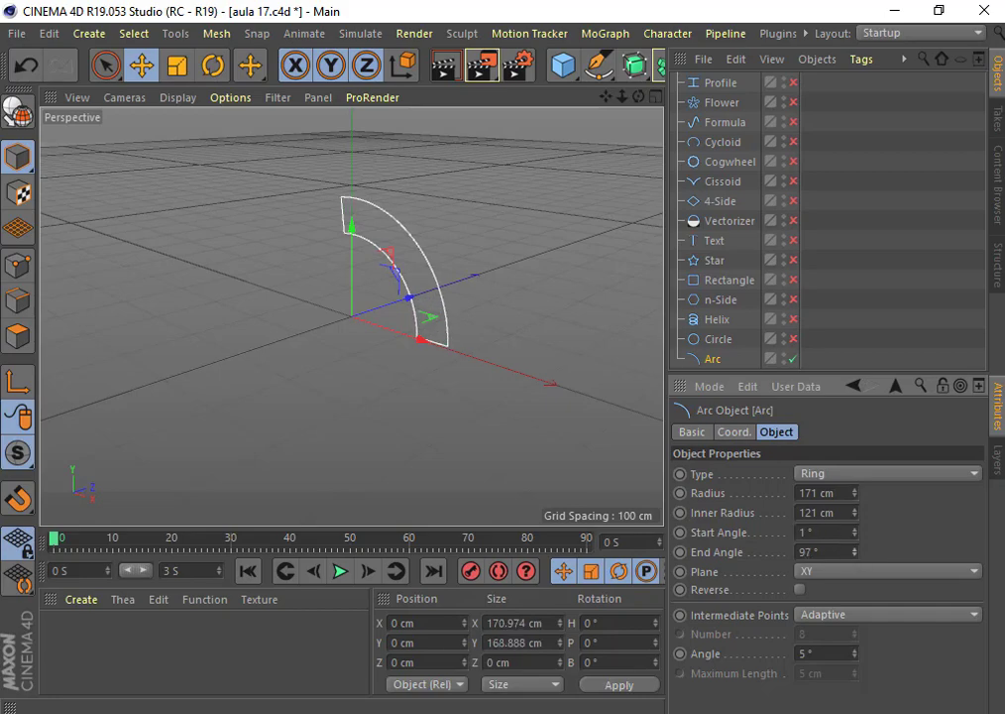
click(877, 571)
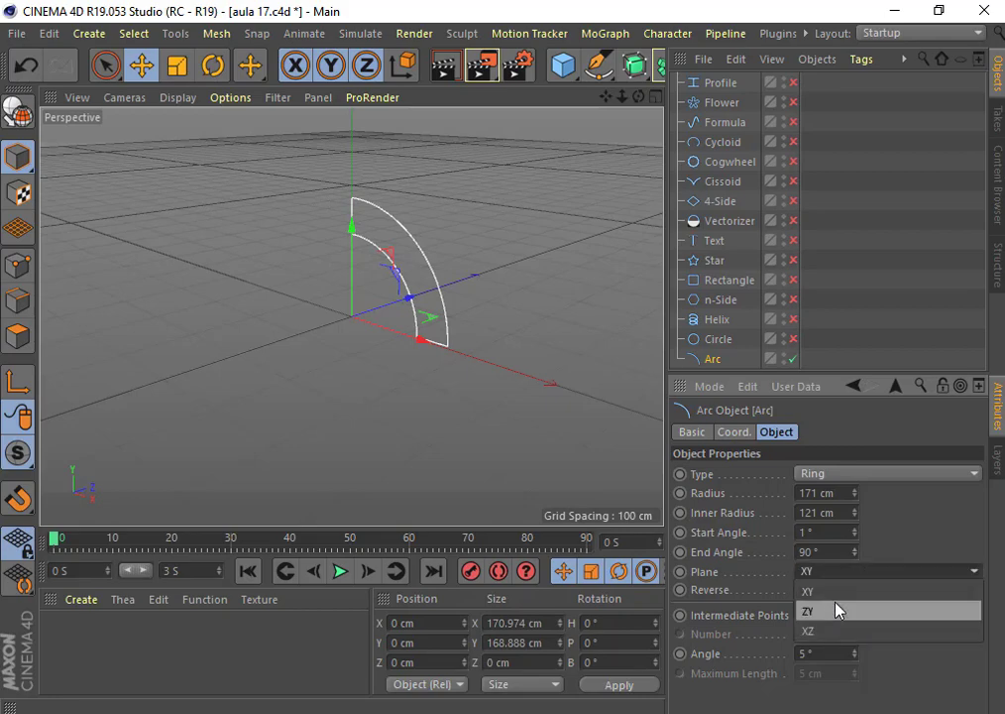
click(837, 605)
click(834, 580)
click(836, 593)
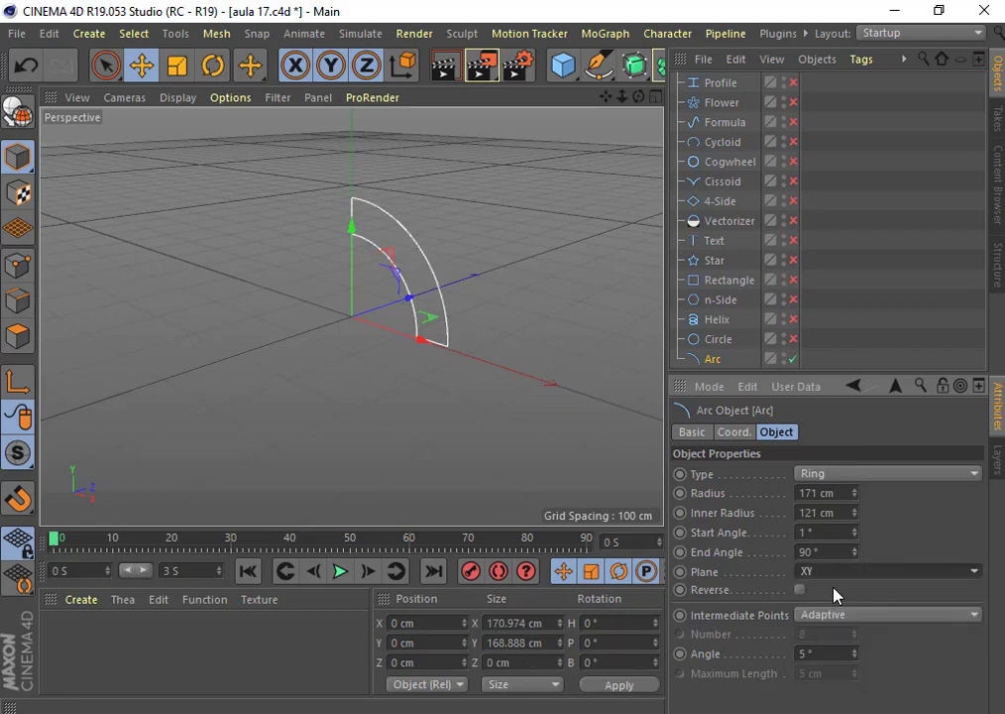
click(841, 574)
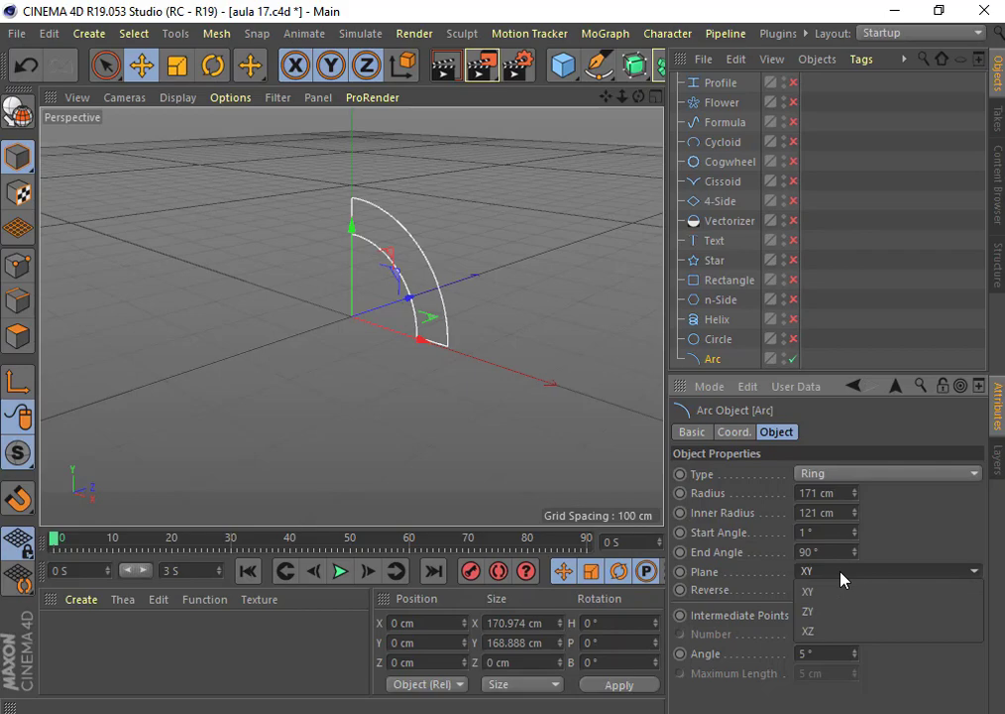
click(896, 523)
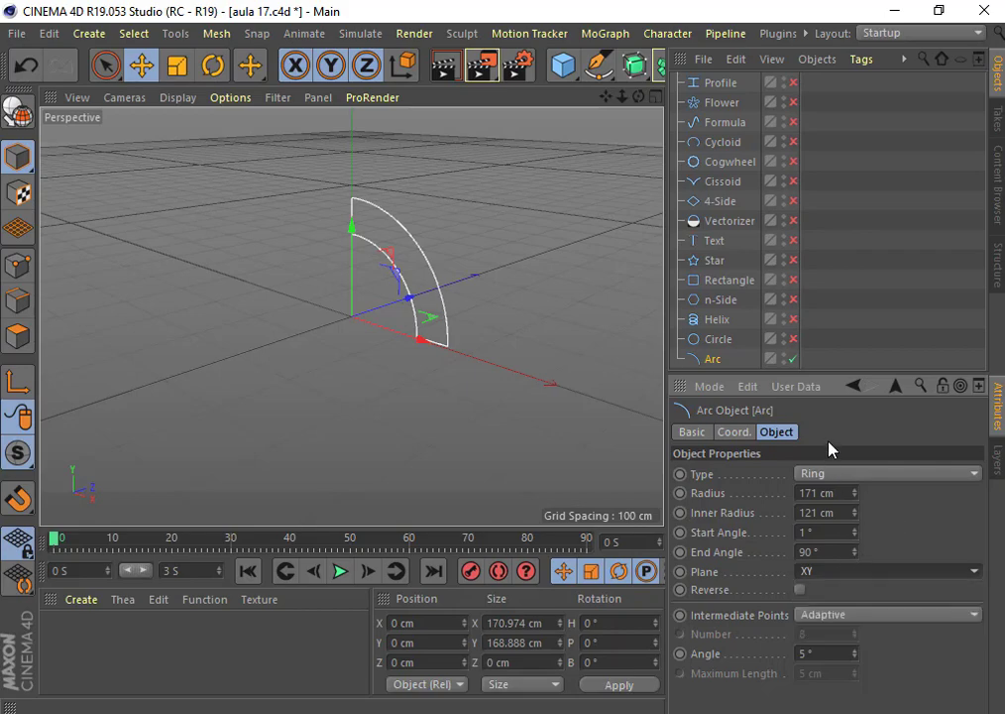
click(794, 361)
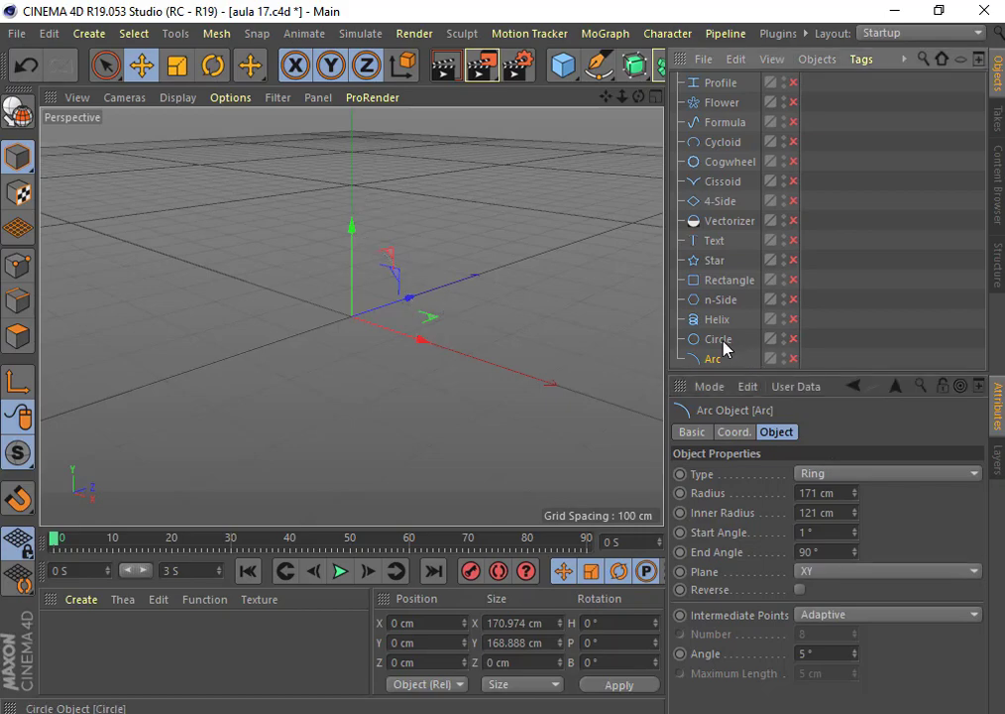
Step: Enable the Circle spline and orbit and pan the view to face it
click(720, 340)
click(794, 339)
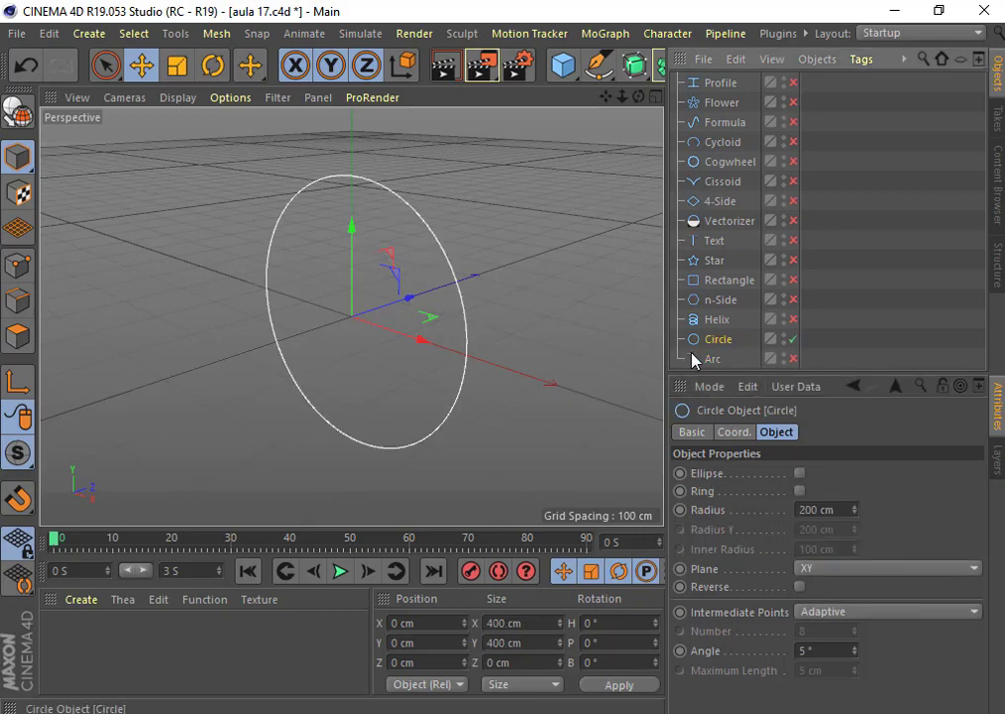
drag(640, 97, 599, 117)
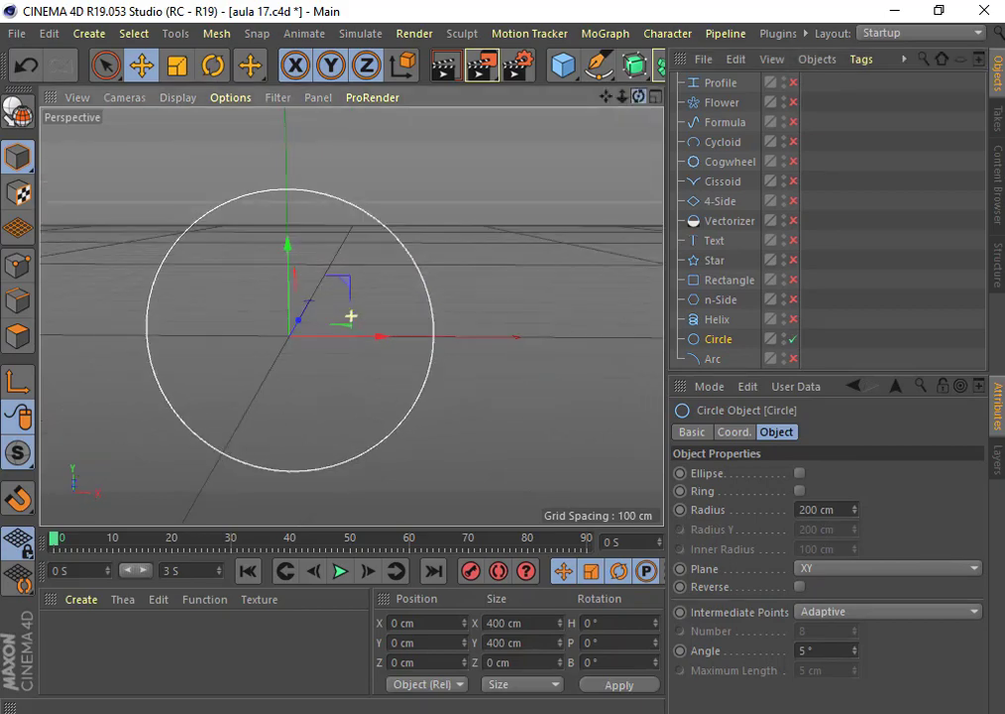
alt+middle_drag(301, 328, 351, 316)
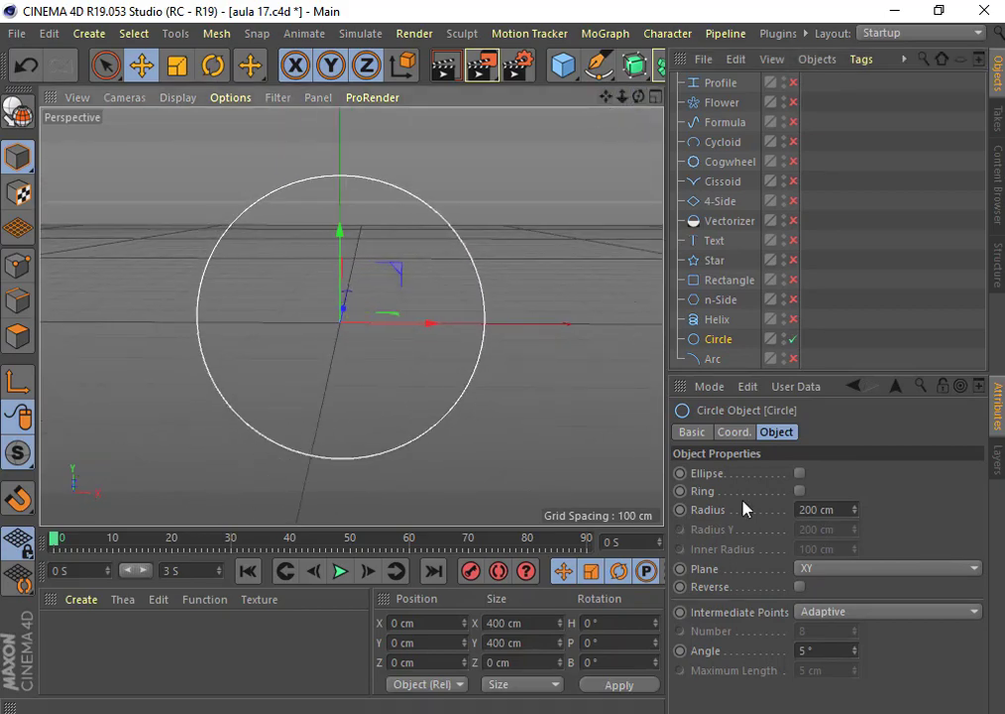
Step: Make the Circle an elliptical ring, 314 × 245 cm with 164 cm inner radius, then disable it
drag(852, 510, 857, 515)
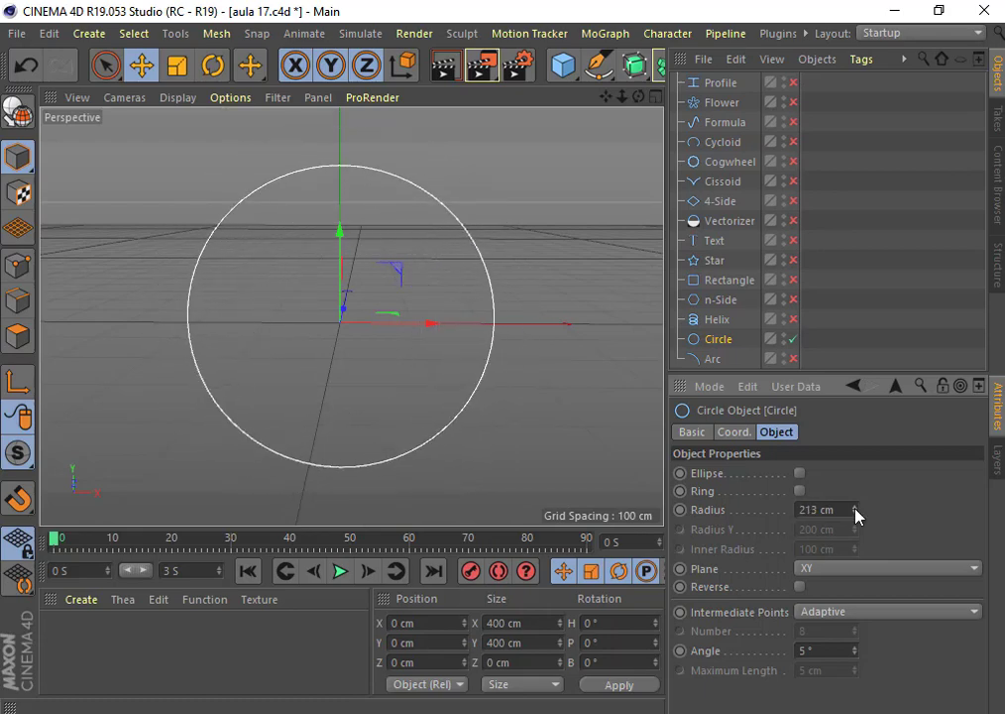
click(798, 490)
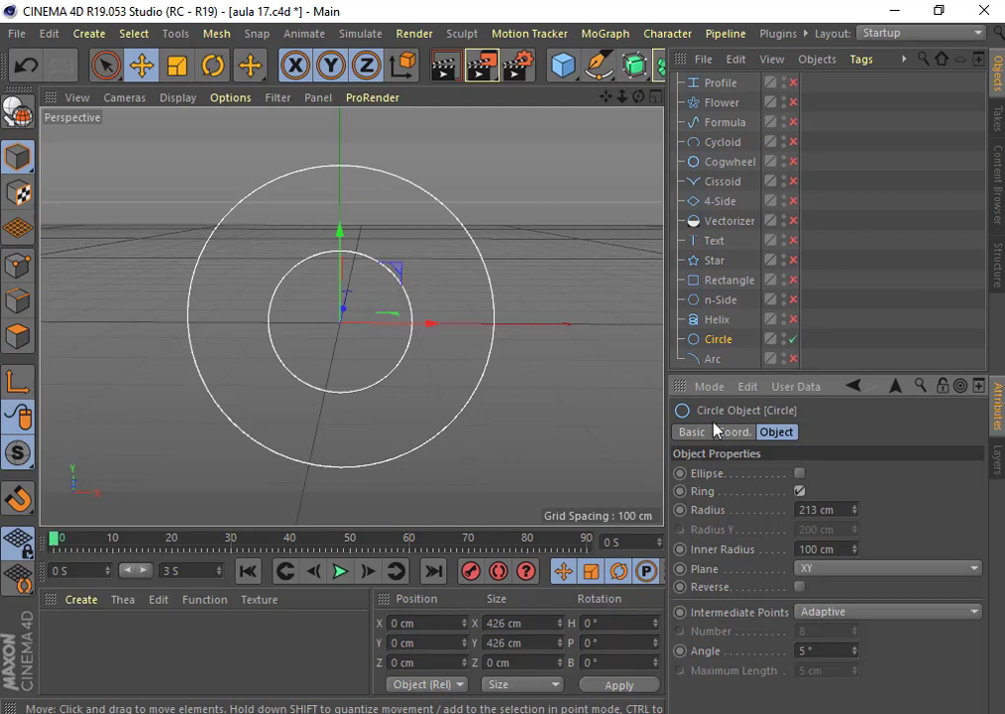
mouse_move(855, 510)
mouse_down()
mouse_move(855, 543)
mouse_move(855, 511)
mouse_move(818, 548)
mouse_up()
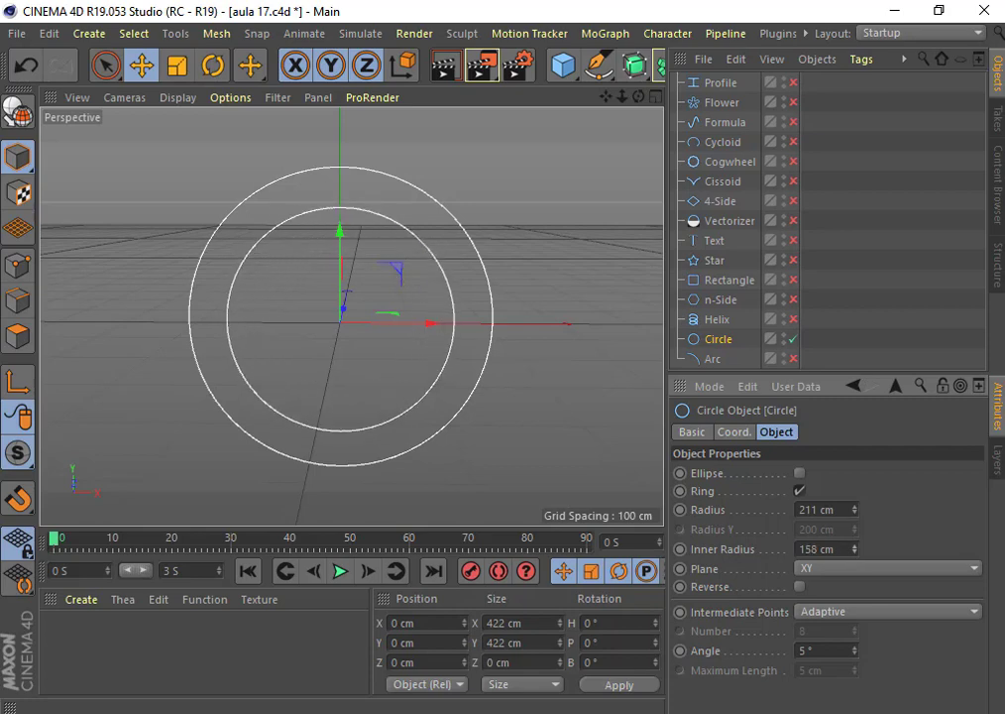
click(799, 473)
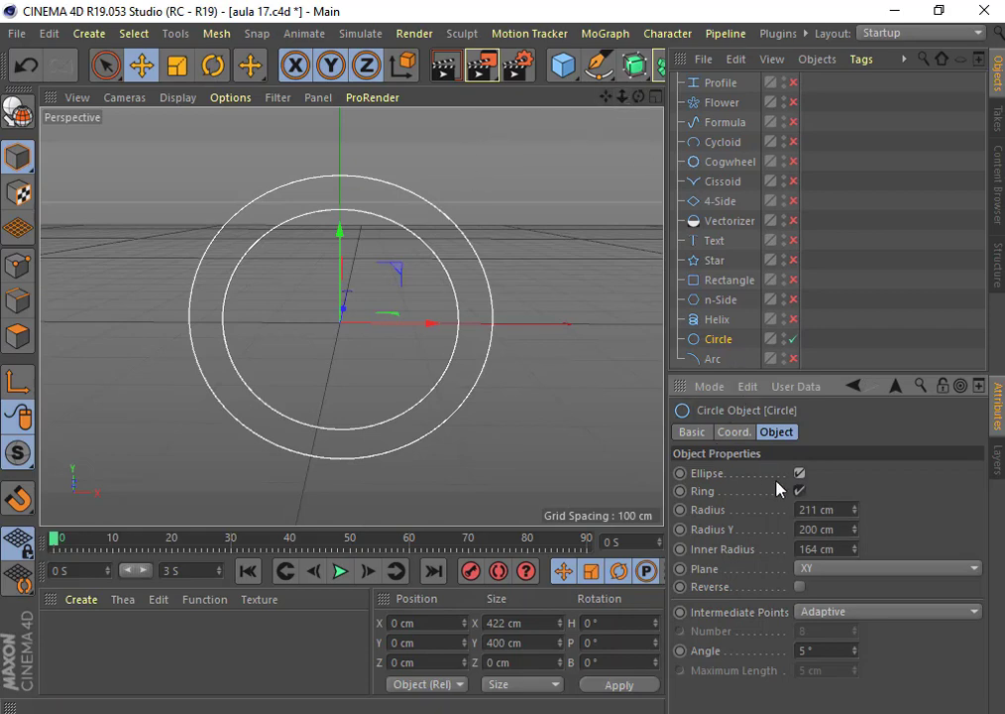
mouse_move(854, 509)
mouse_down()
mouse_move(912, 510)
mouse_move(849, 509)
mouse_move(861, 529)
mouse_move(854, 611)
mouse_up()
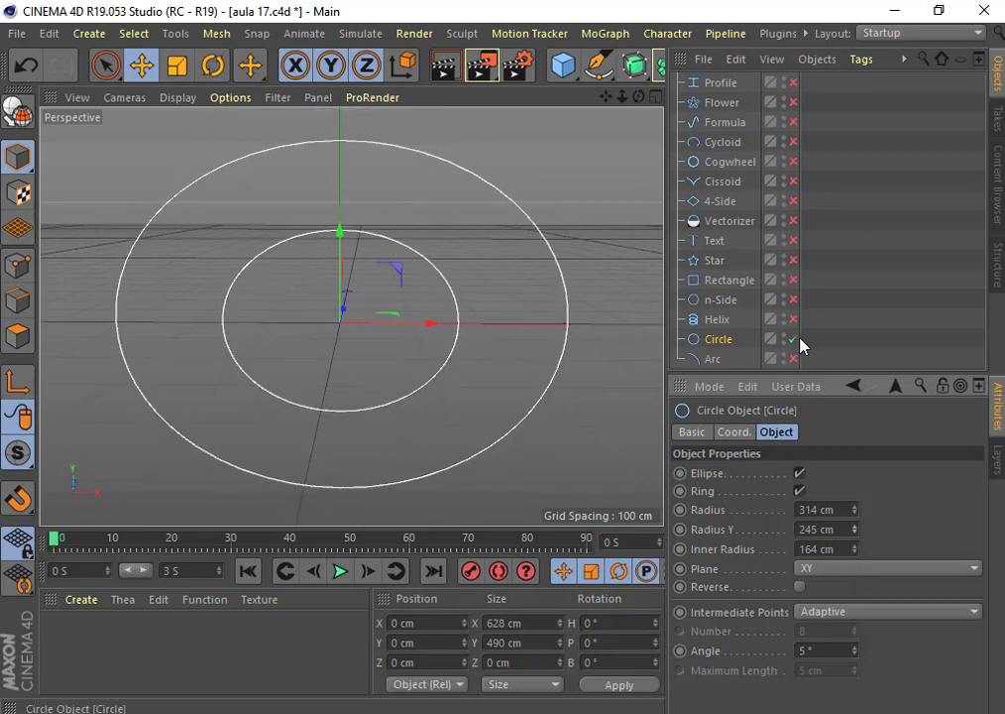
click(769, 339)
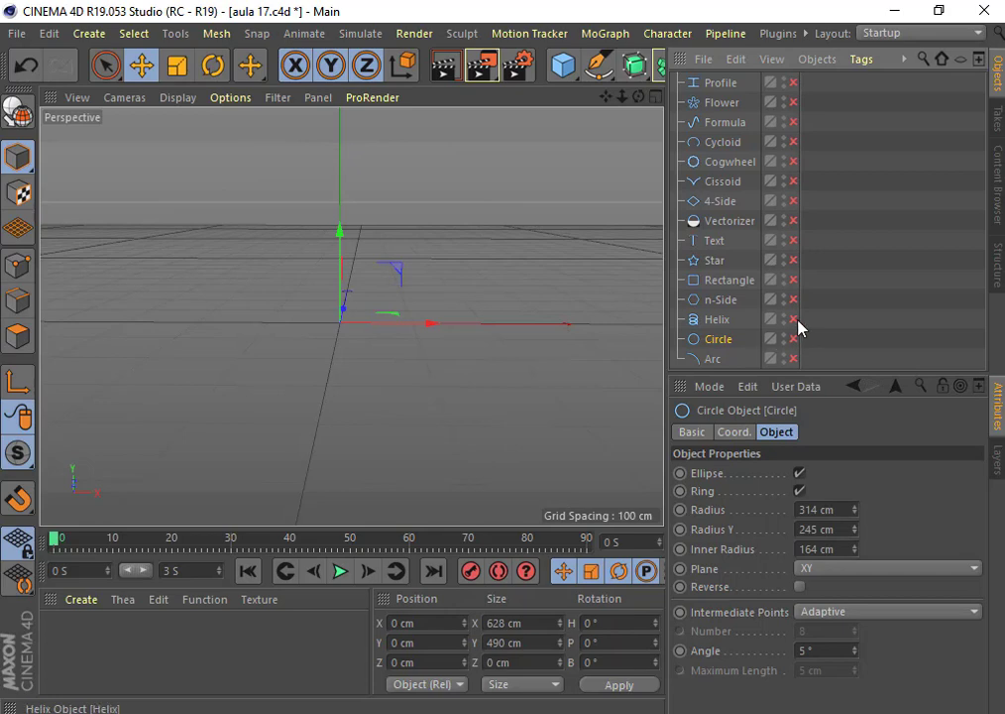
Step: Enable the Helix and give it 188→230 cm radii, −164° to 724° angles, 217 cm height
click(727, 322)
click(793, 319)
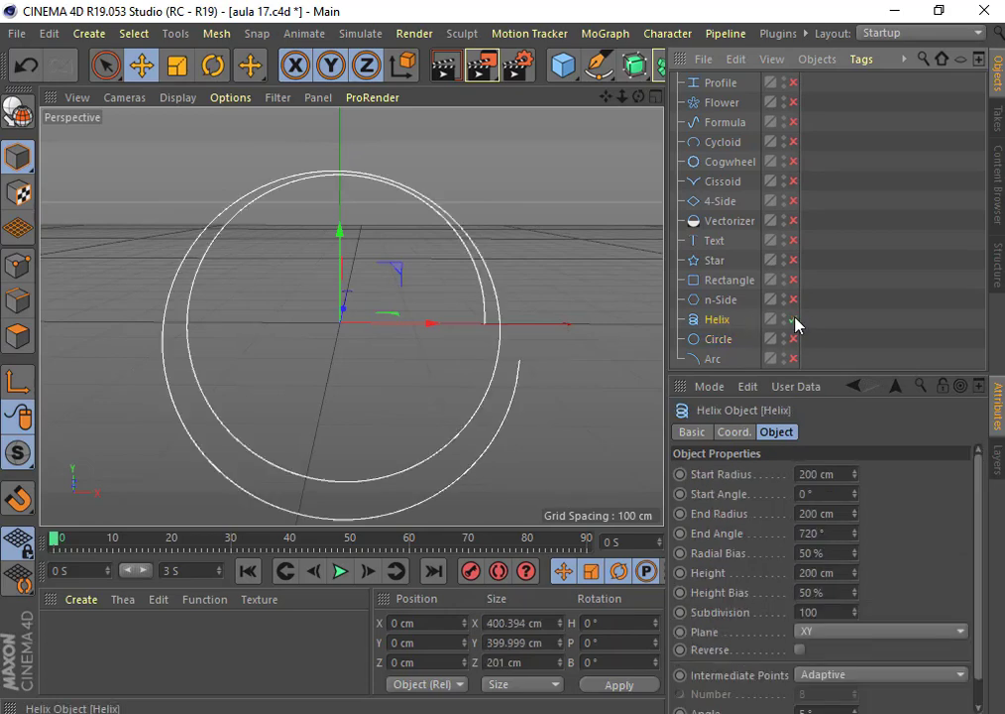
mouse_move(639, 96)
mouse_down()
mouse_move(575, 104)
mouse_move(585, 99)
mouse_up()
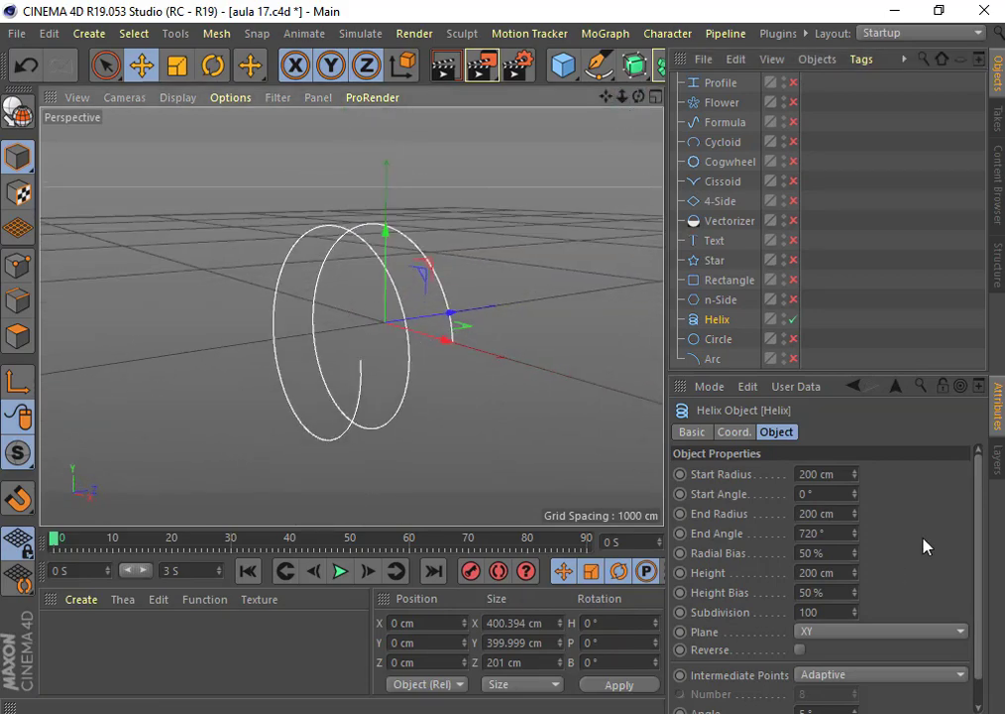
mouse_move(854, 476)
mouse_down()
mouse_move(858, 456)
mouse_move(860, 485)
mouse_up()
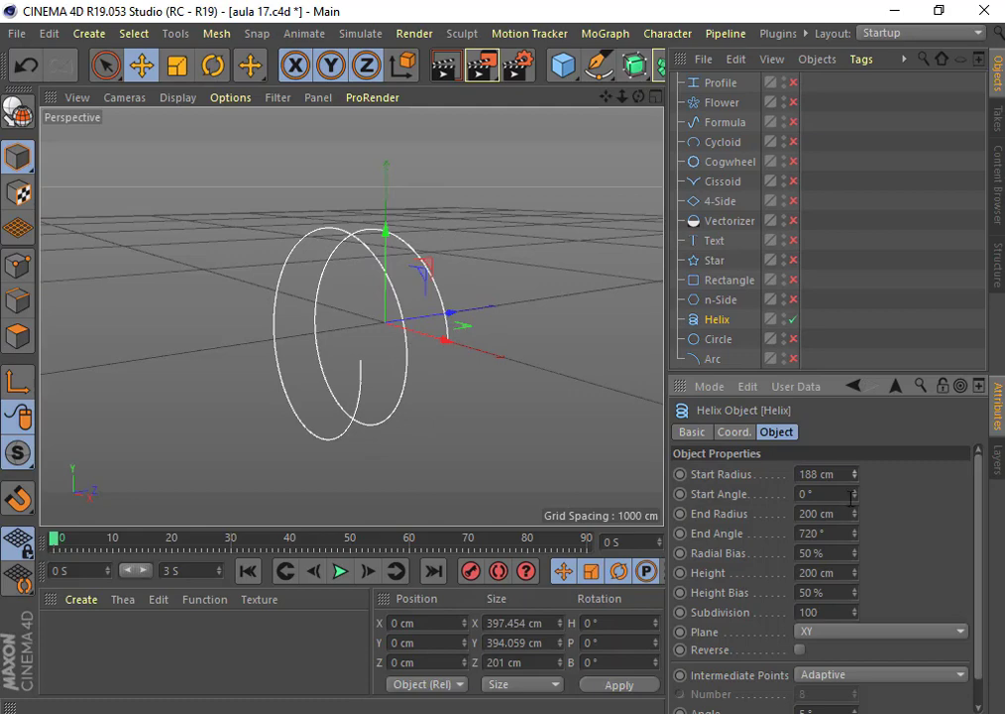
drag(855, 493, 858, 513)
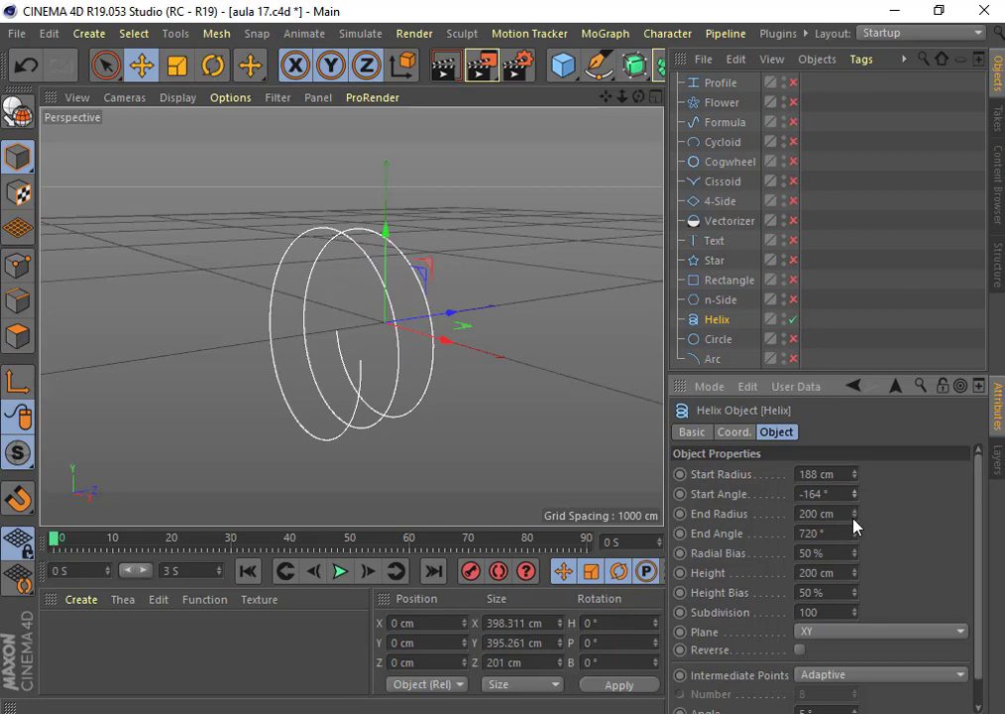
mouse_move(854, 514)
mouse_down()
mouse_move(848, 541)
mouse_move(852, 531)
mouse_up()
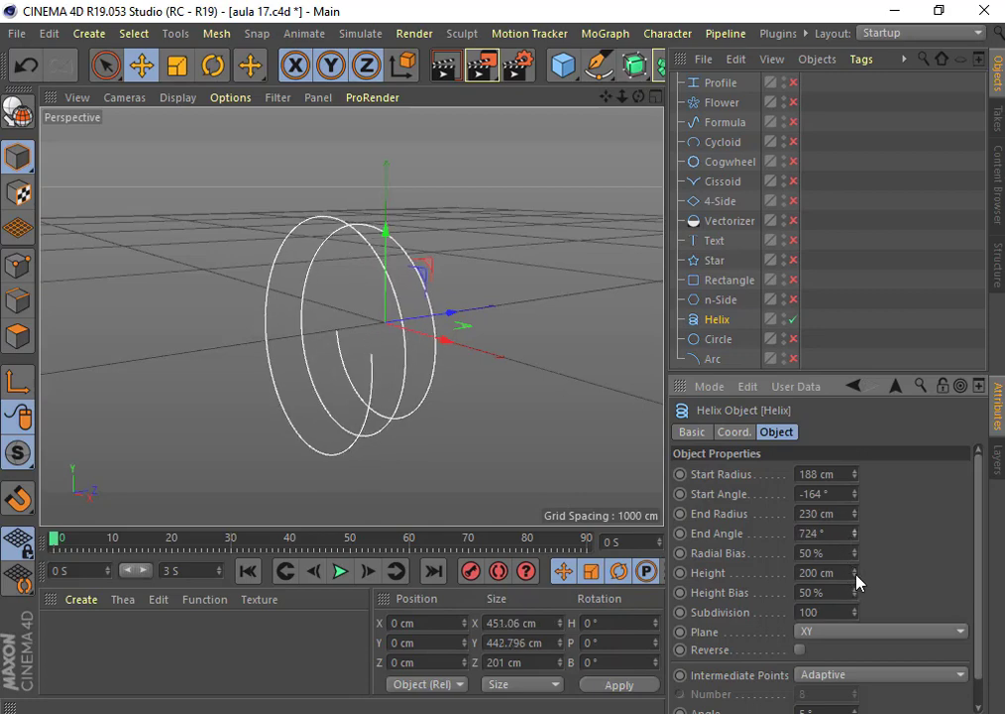
drag(857, 575, 852, 588)
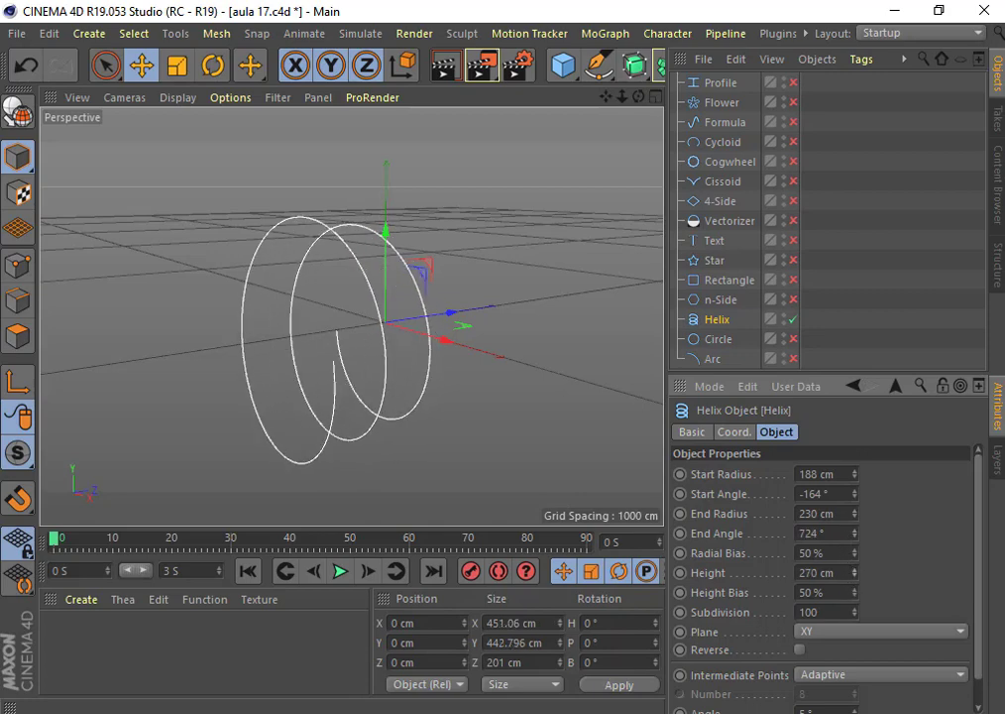
Step: Set the Helix plane back to XY after trying ZY, then switch the Helix off
click(841, 632)
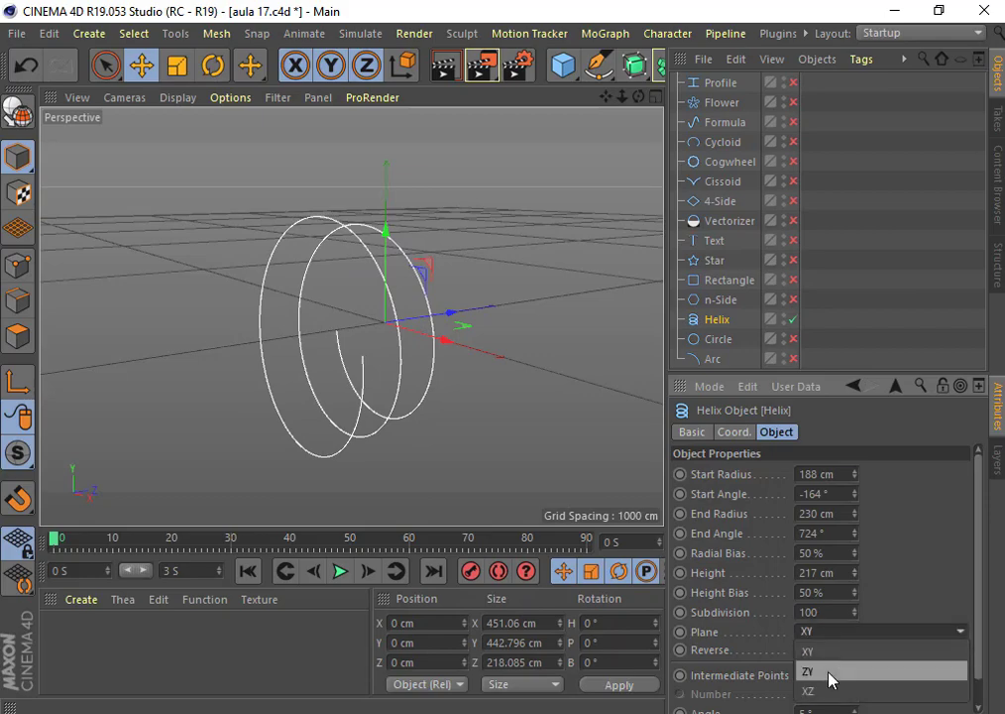
click(829, 672)
click(843, 634)
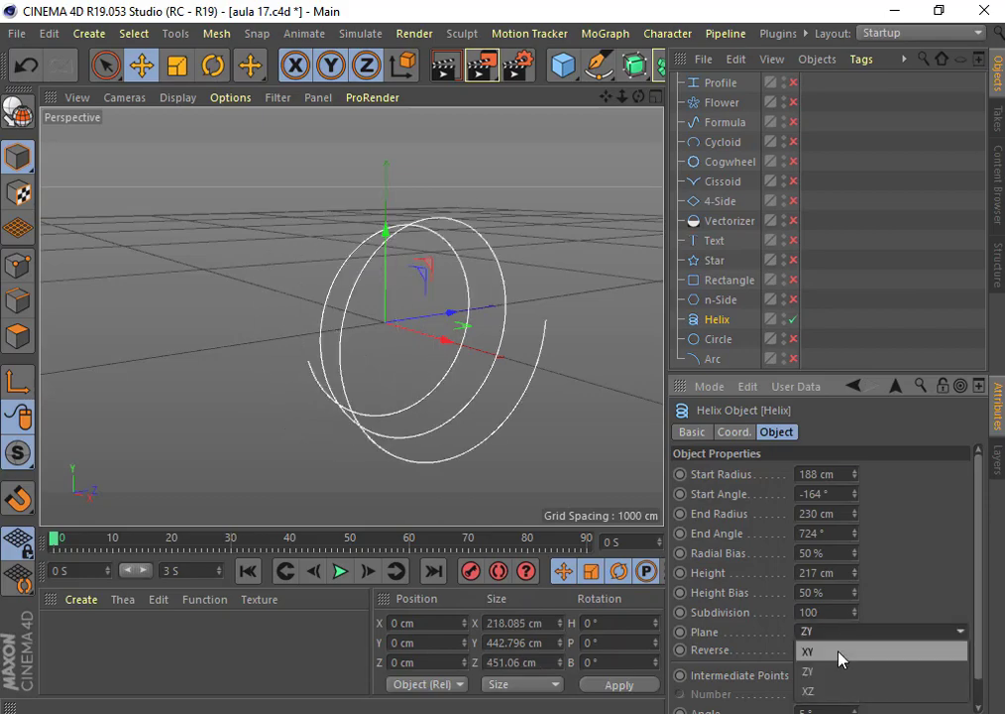
click(839, 652)
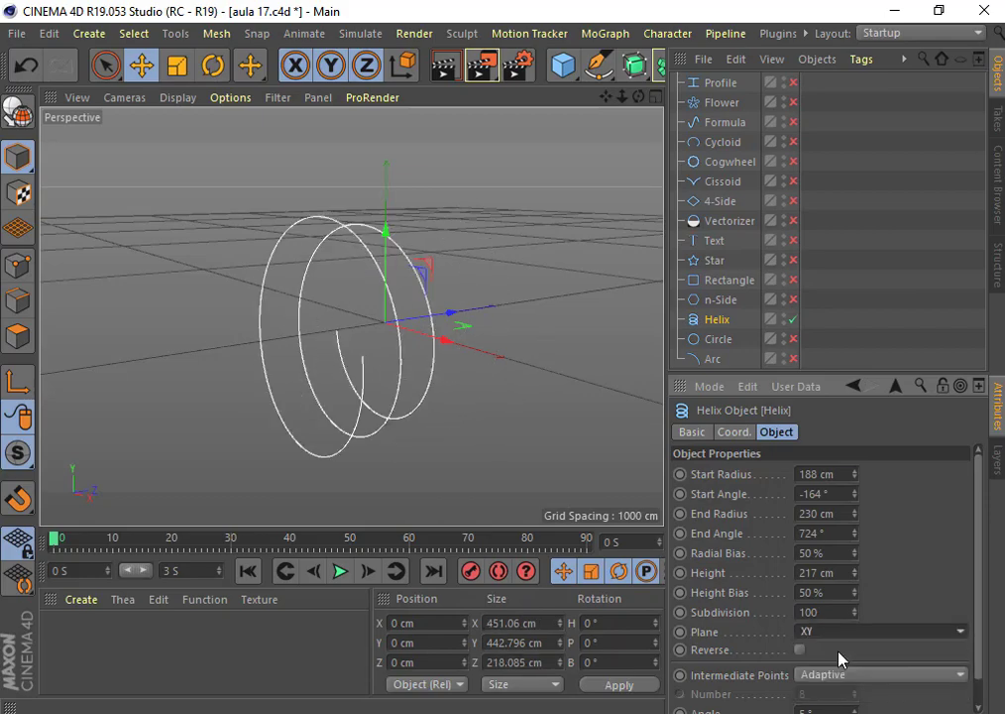
click(791, 320)
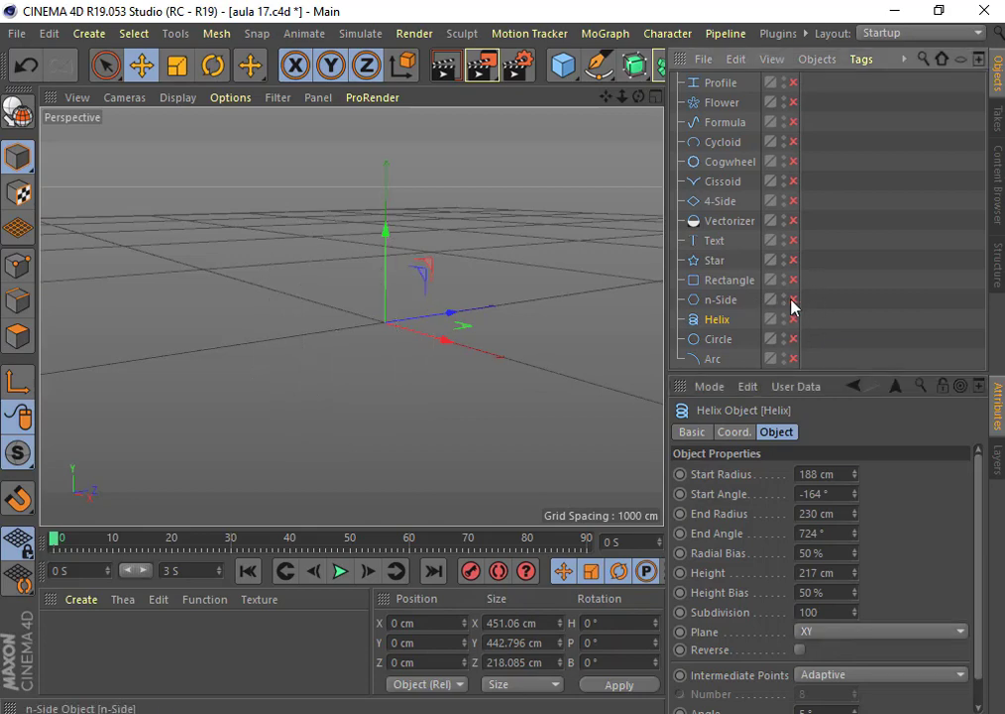
Step: Enable the n-Side spline, save the scene, and set its radius to 226 cm
click(792, 299)
click(736, 301)
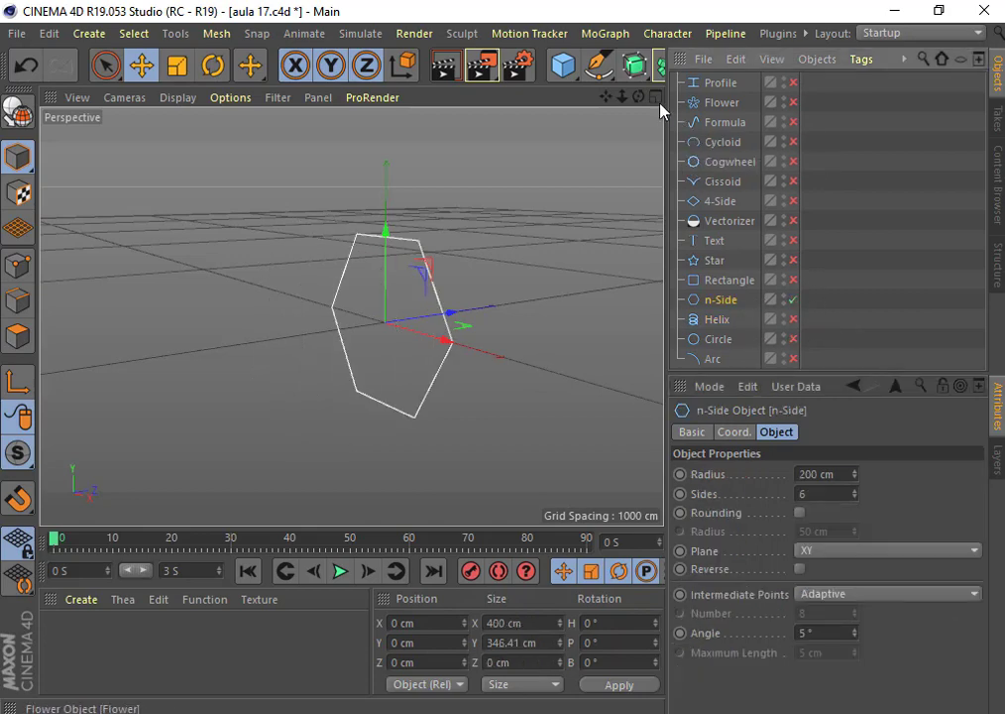
drag(638, 97, 615, 129)
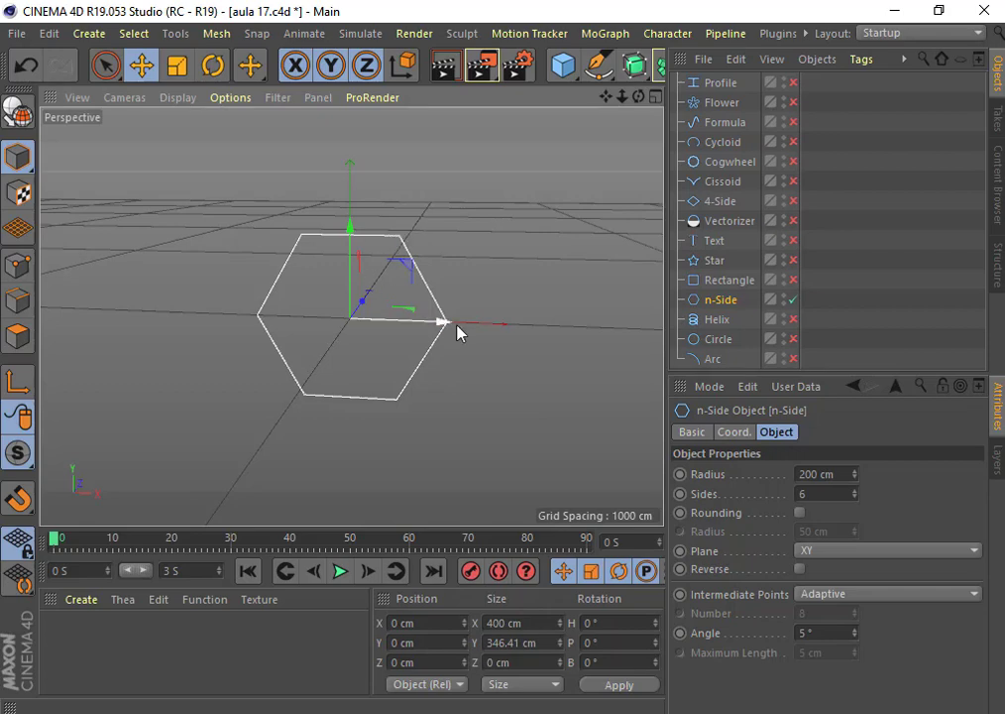
key(ctrl+s)
mouse_move(852, 477)
mouse_down()
mouse_move(868, 477)
mouse_move(845, 499)
mouse_up()
Step: Set the n-Side spline to 6 sides
click(857, 491)
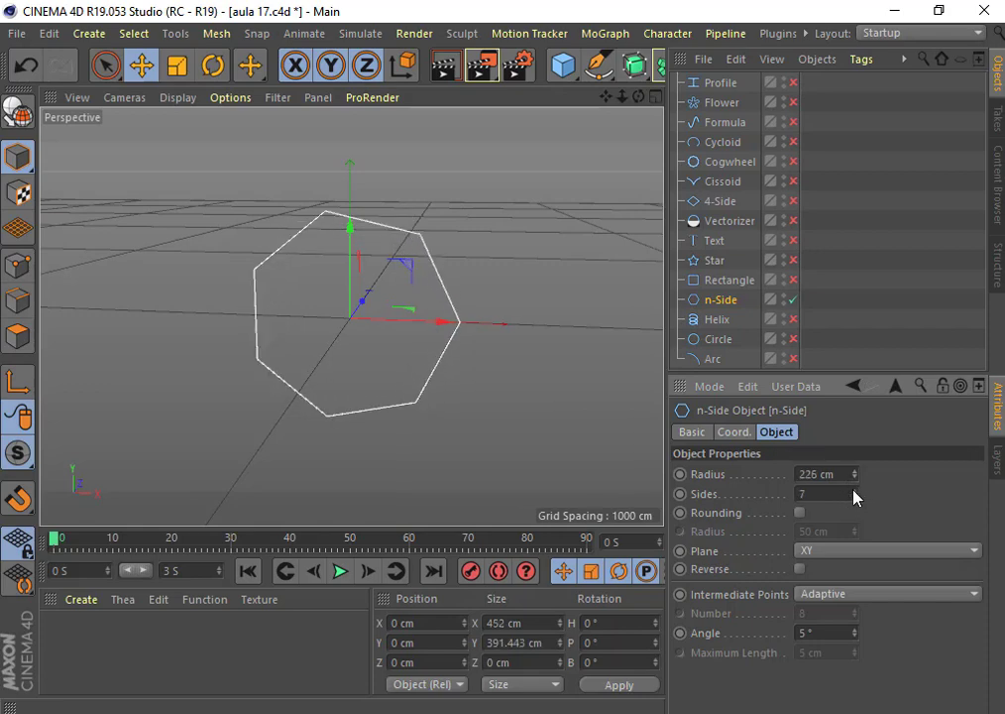
click(854, 491)
click(855, 491)
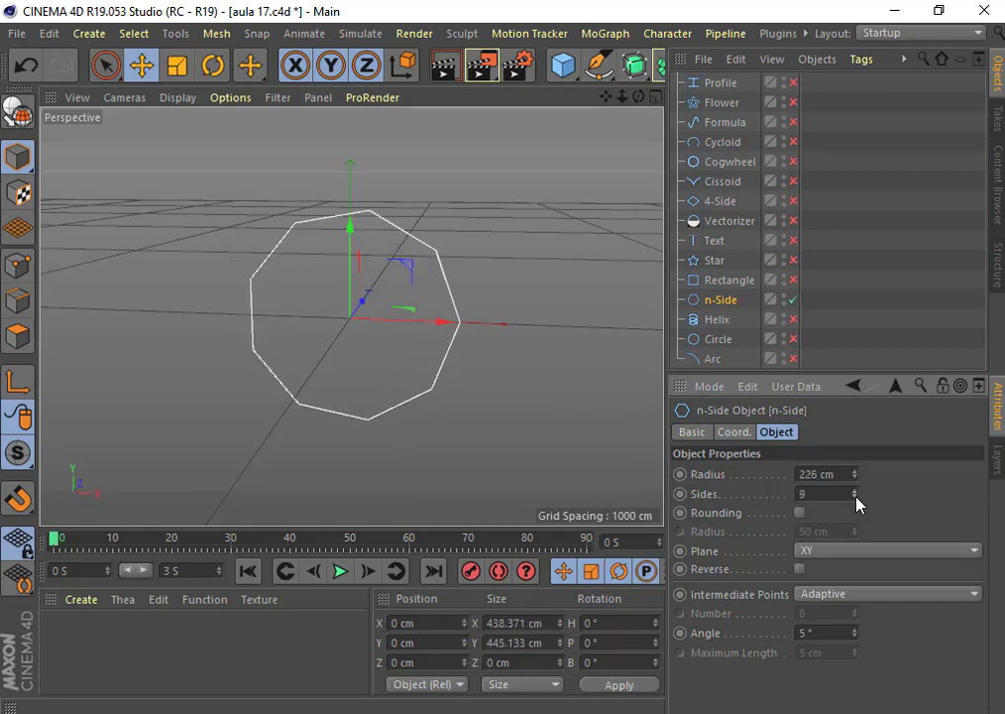
click(856, 496)
click(856, 496)
click(855, 496)
click(855, 497)
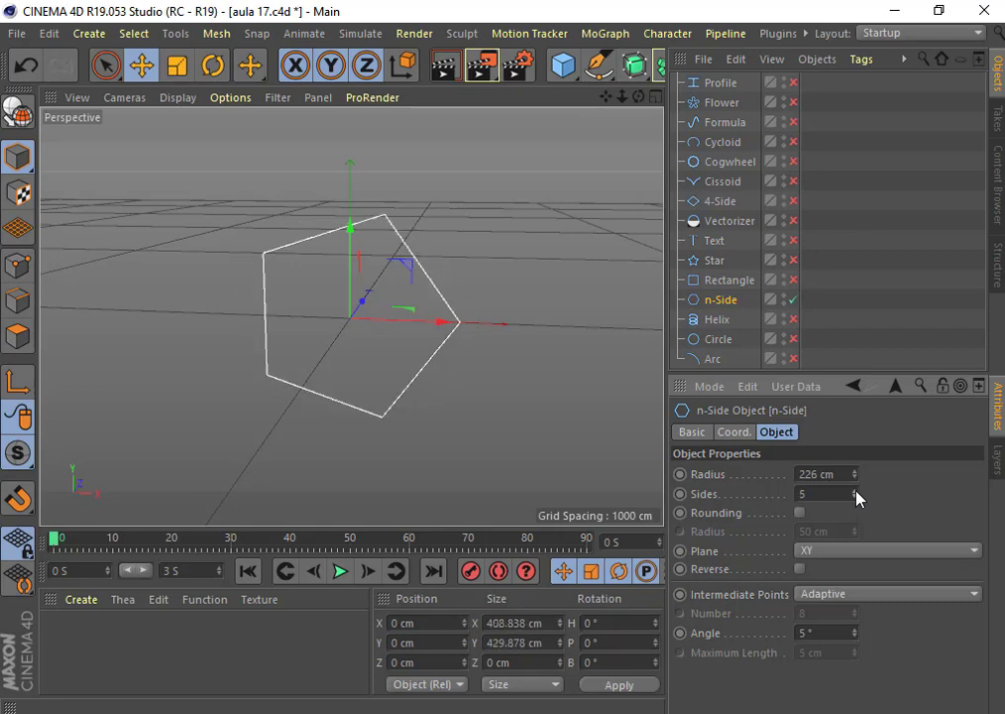
click(855, 491)
click(855, 491)
click(858, 496)
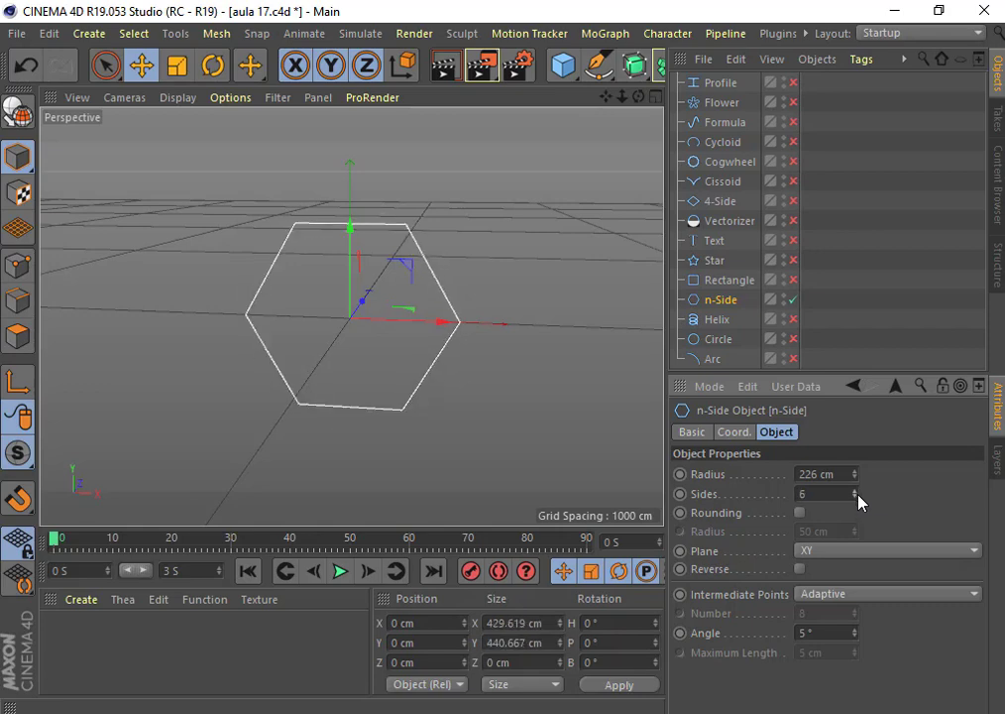
Step: Round the hexagon's corners to about 55.7 cm, then disable the n-Side spline
click(801, 512)
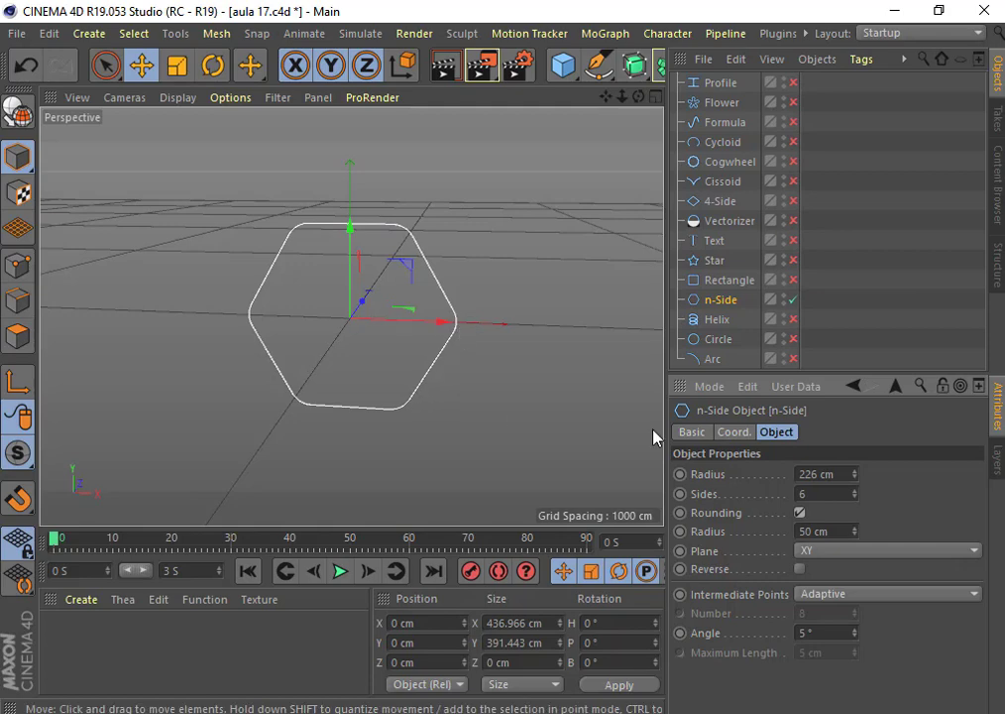
click(800, 513)
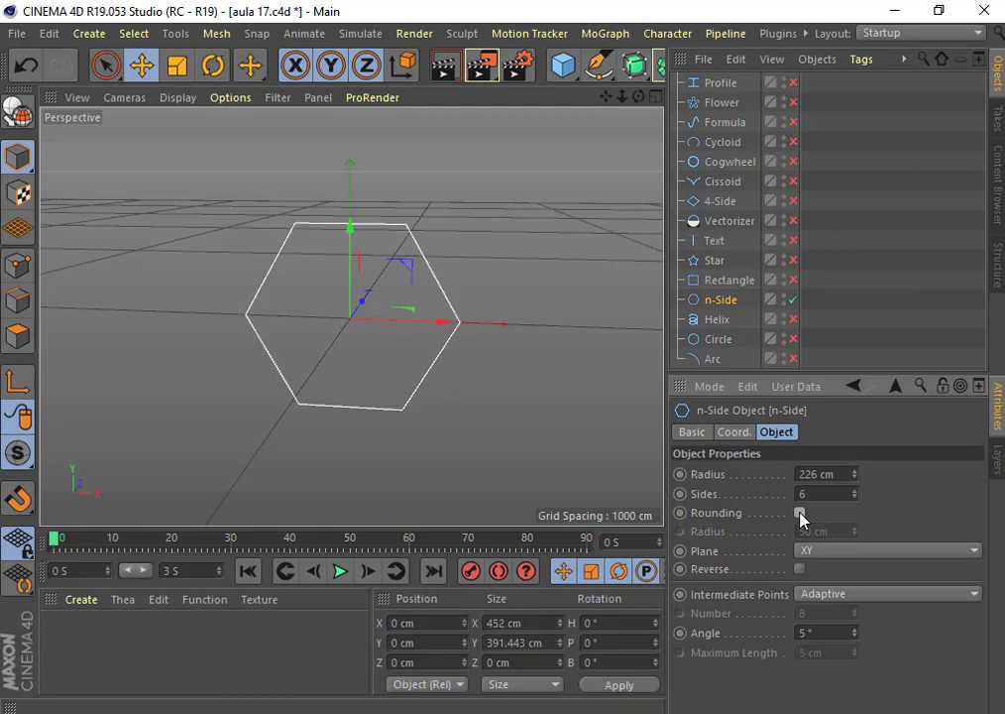
click(799, 514)
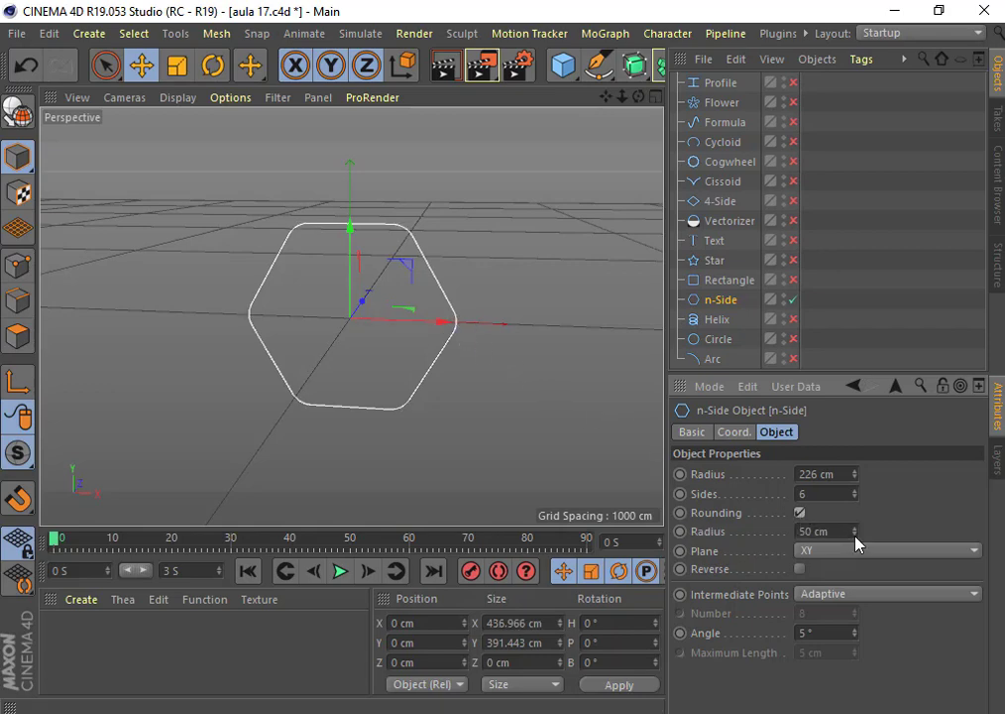
mouse_move(854, 533)
mouse_down()
mouse_move(892, 532)
mouse_move(812, 532)
mouse_move(873, 532)
mouse_move(862, 532)
mouse_up()
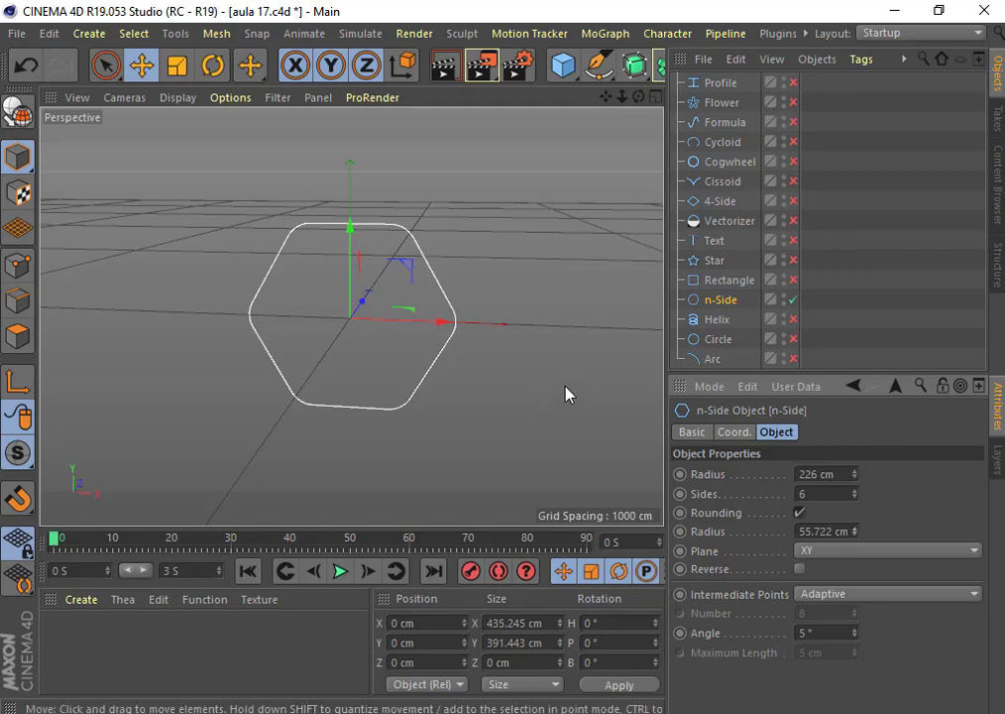
click(793, 299)
Step: Enable the Rectangle, make it 485 × 429 cm with 67 cm rounded corners, then disable it
click(744, 280)
click(793, 281)
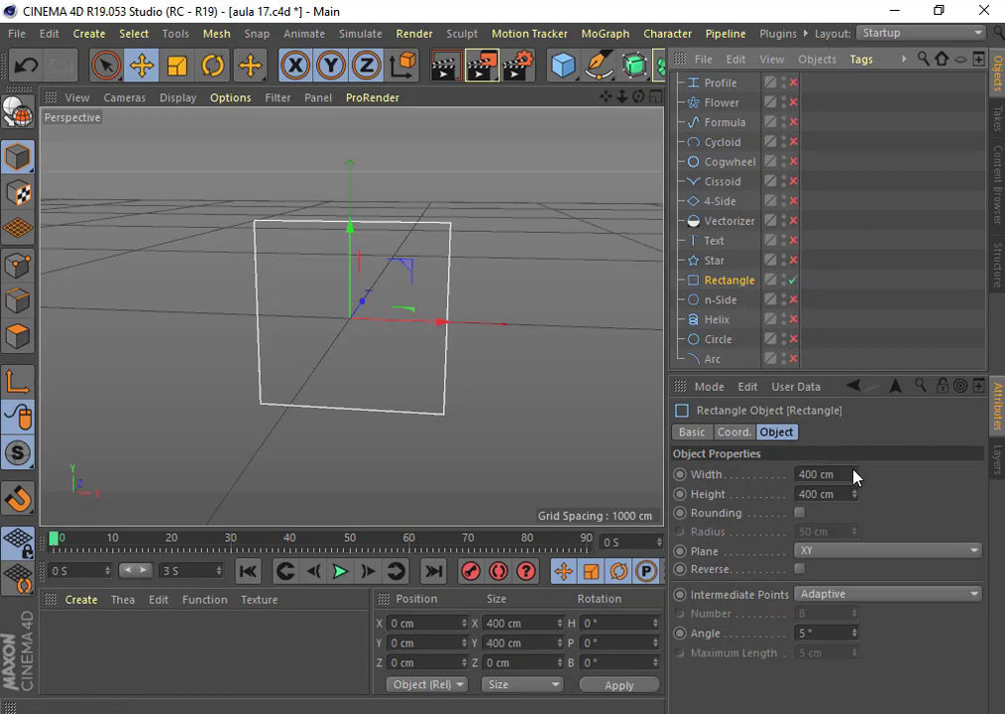
mouse_move(853, 474)
mouse_down()
mouse_move(872, 474)
mouse_move(832, 535)
mouse_up()
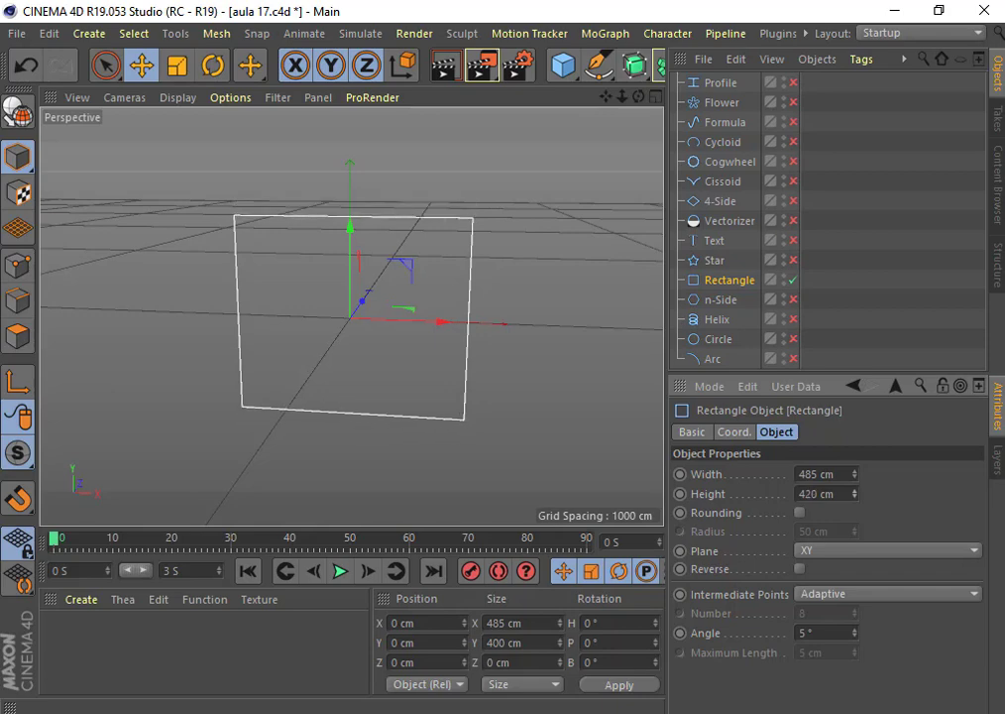
click(800, 513)
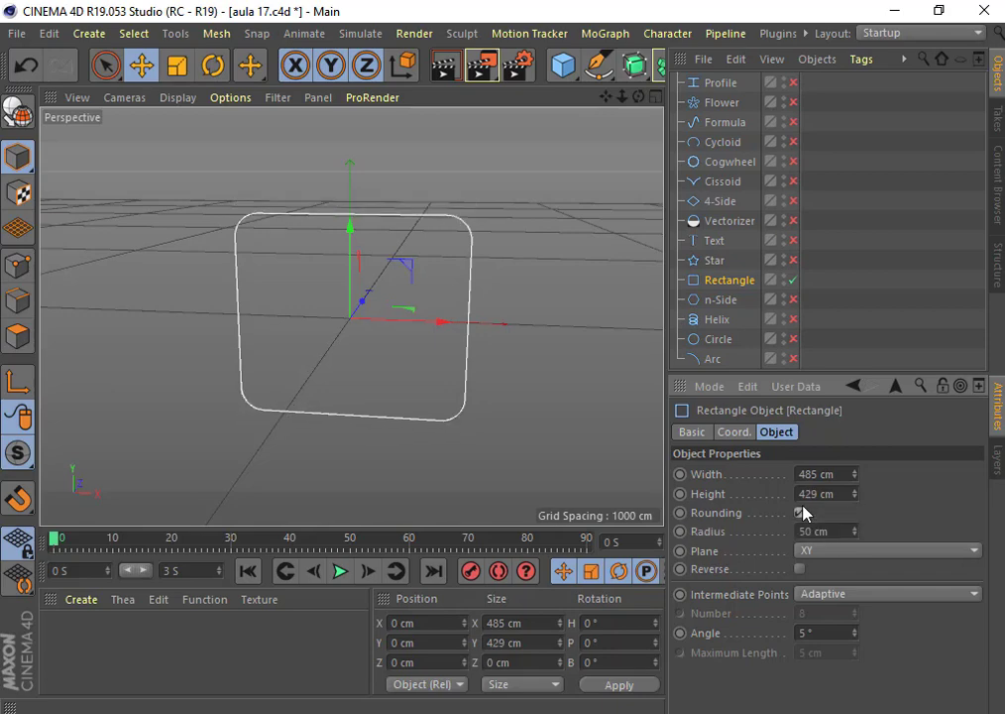
click(800, 513)
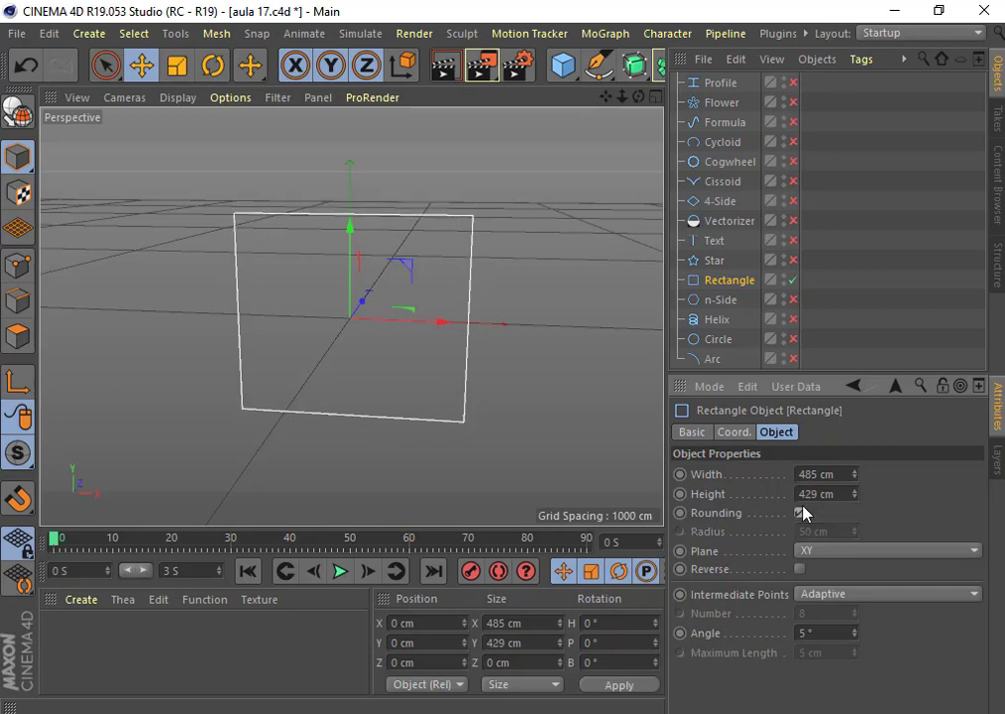
click(800, 512)
mouse_move(854, 531)
mouse_down()
mouse_move(854, 510)
mouse_move(854, 543)
mouse_up()
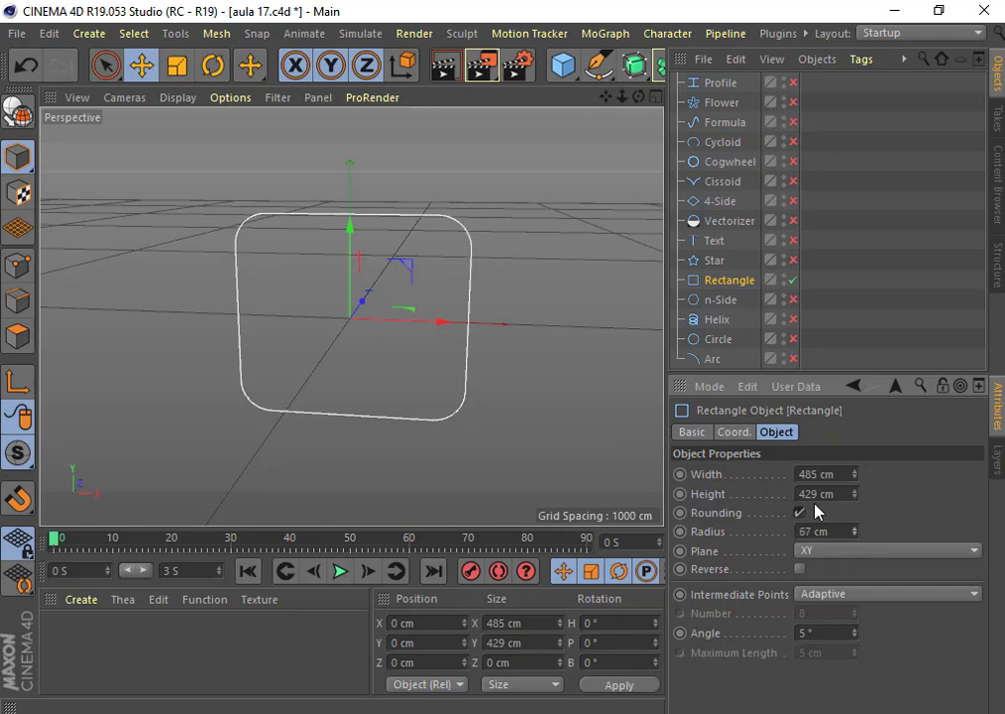
click(792, 281)
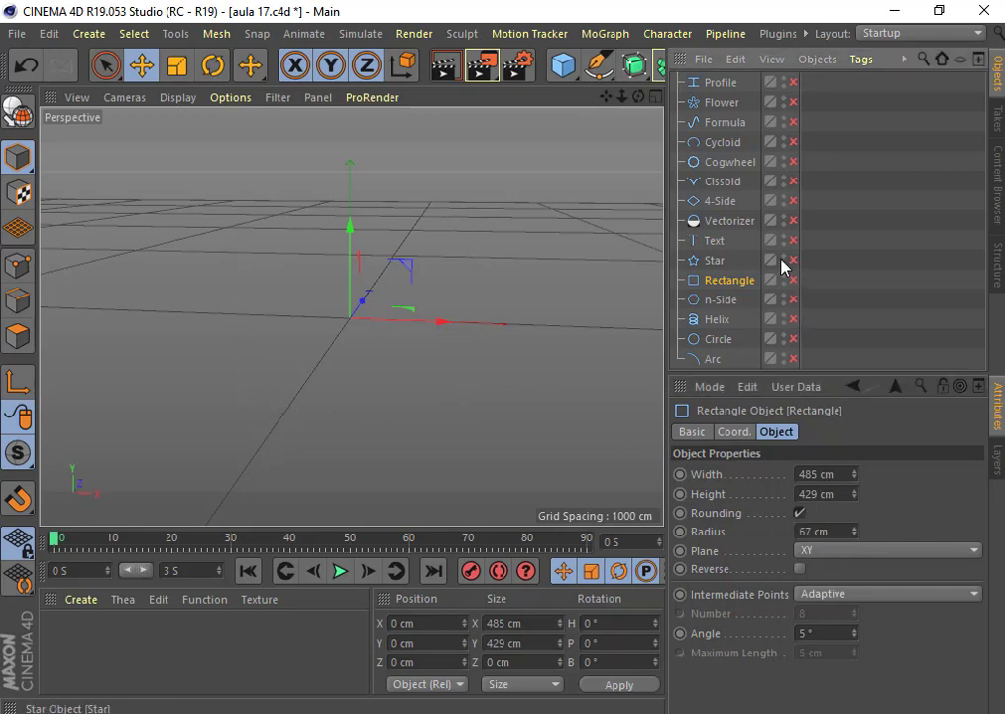
Step: Enable the Star spline and set its outer radius to 216 cm
click(723, 264)
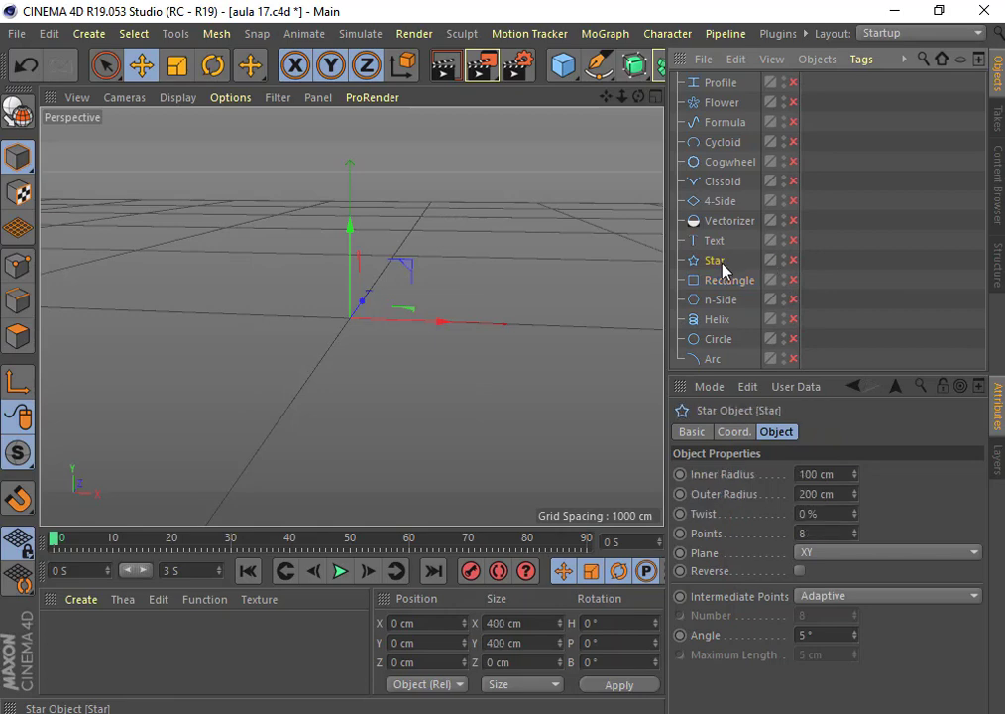
click(793, 260)
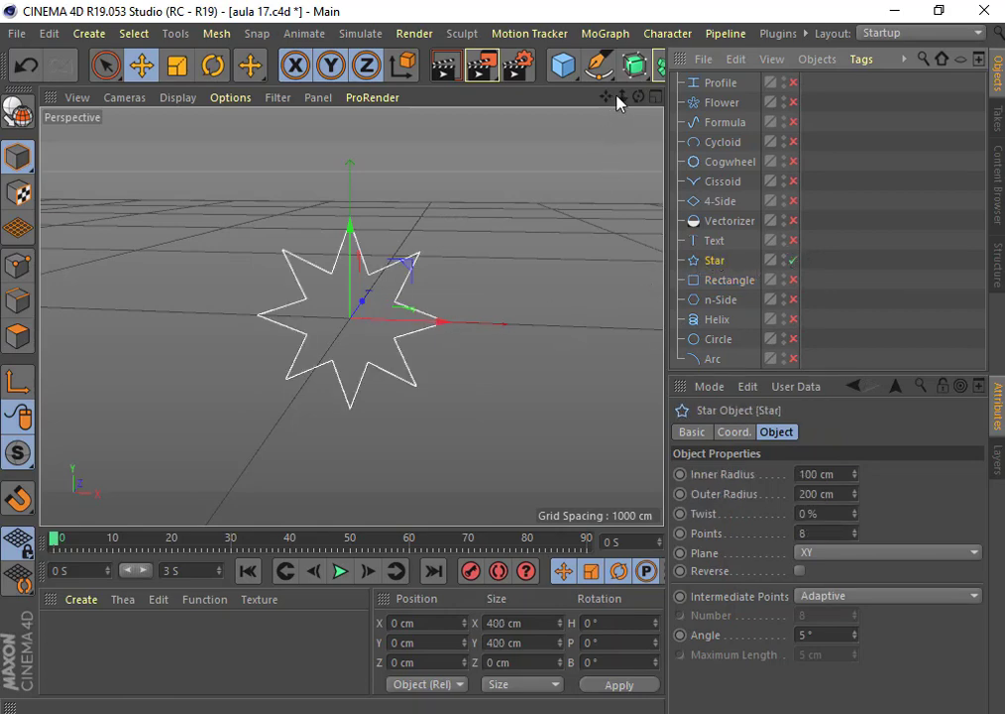
drag(621, 97, 640, 96)
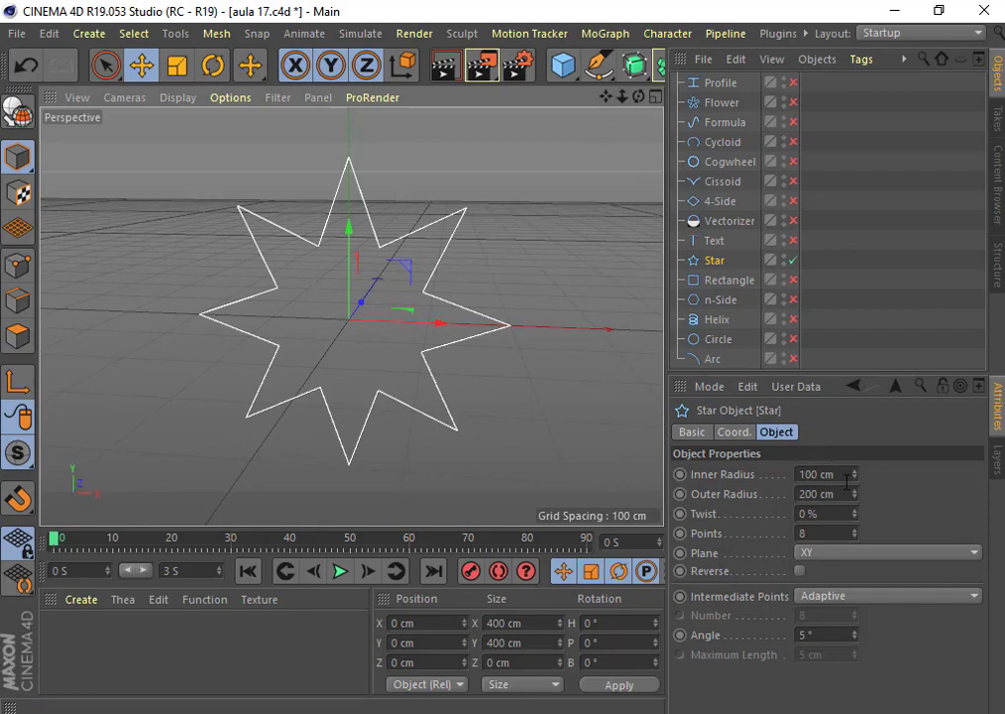
mouse_move(855, 475)
mouse_down()
mouse_move(854, 496)
mouse_move(855, 466)
mouse_move(855, 531)
mouse_up()
Step: Give the star an 18% twist and 9 points
click(855, 531)
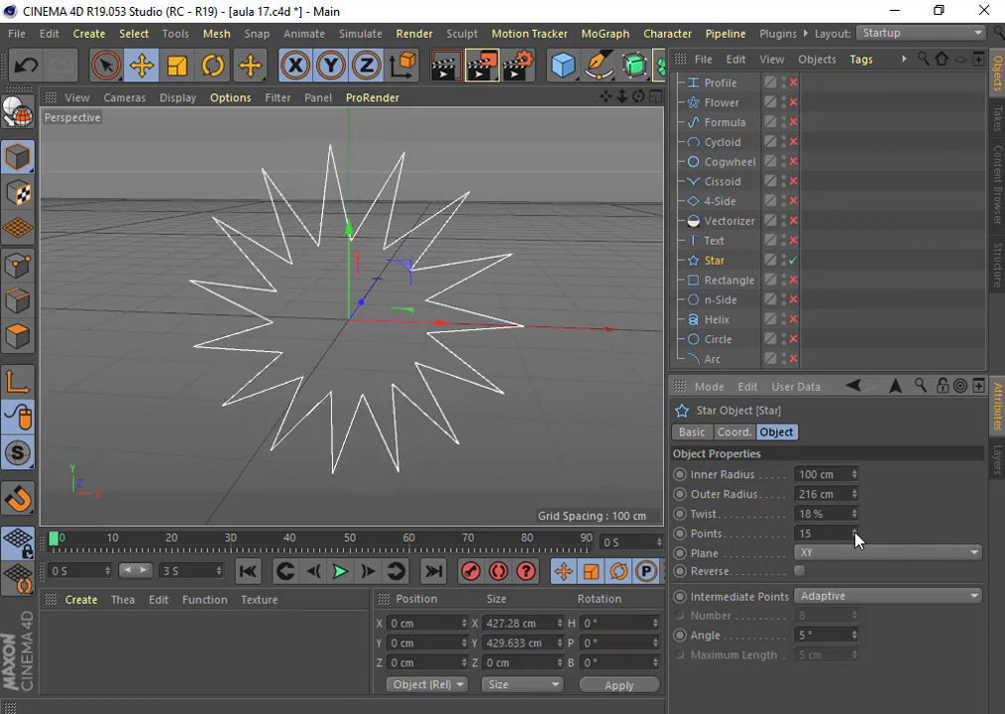
drag(855, 538, 854, 536)
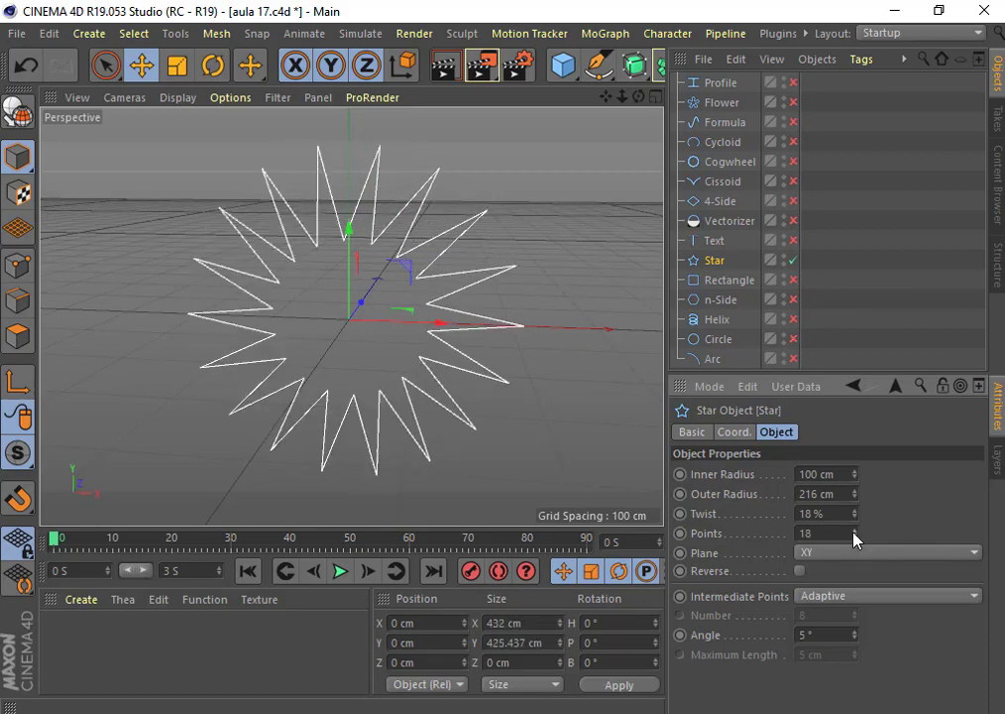
click(856, 530)
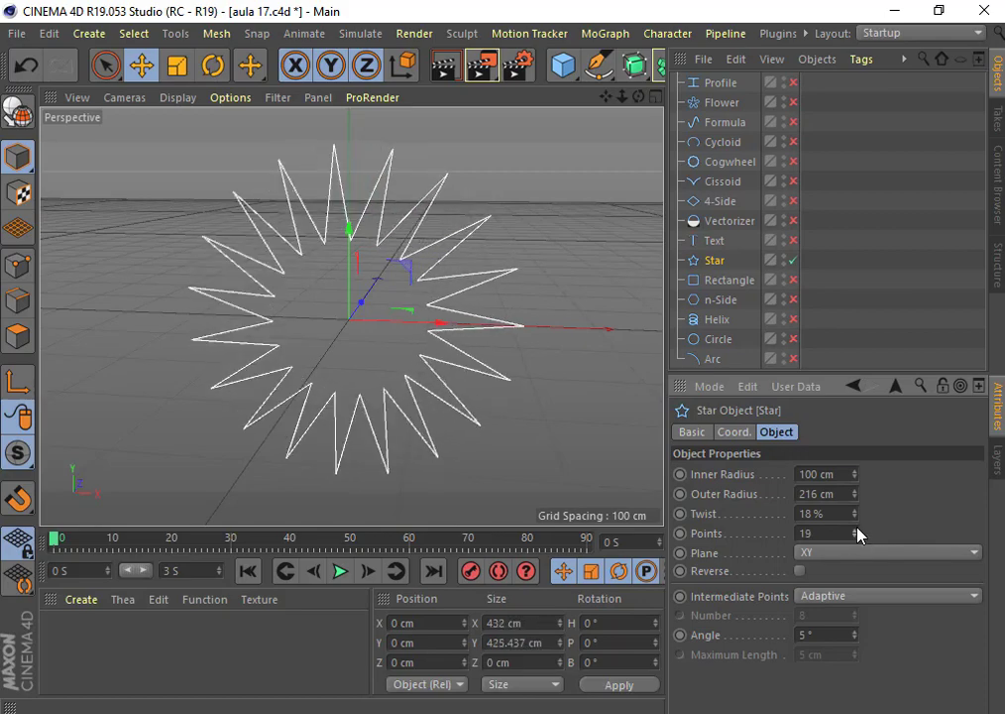
click(856, 531)
click(855, 530)
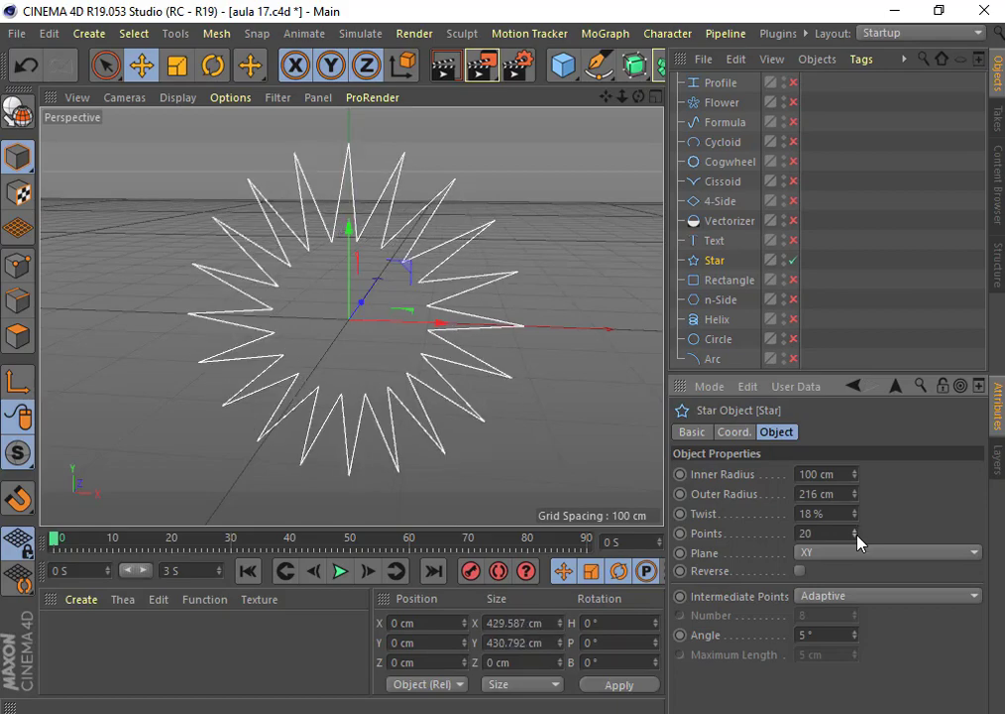
drag(857, 535, 857, 531)
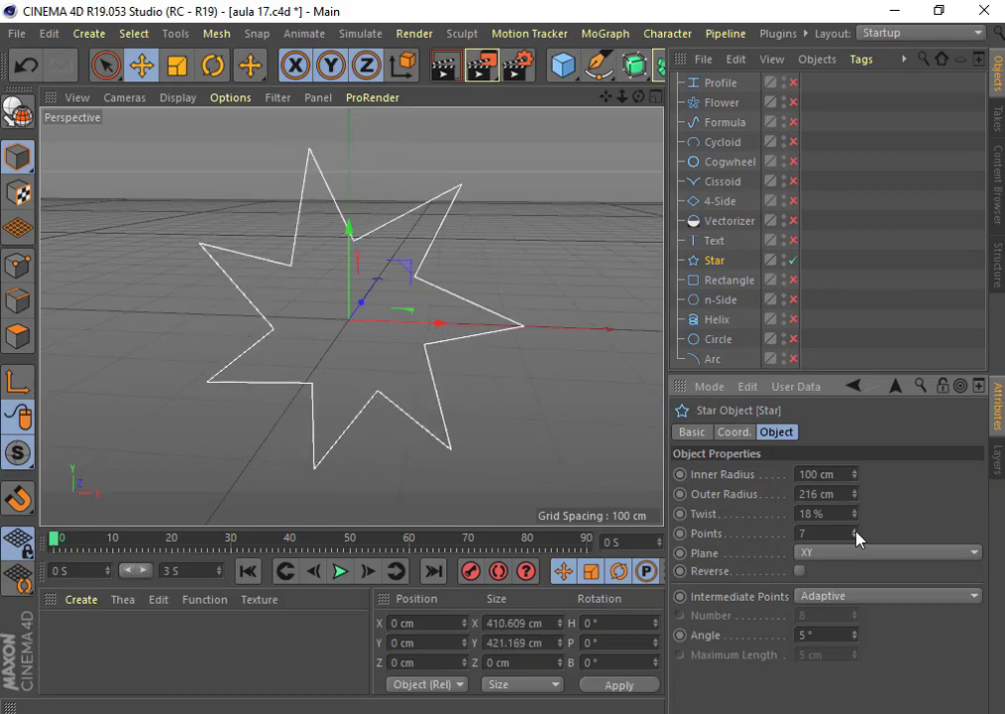
Step: Try the ZY plane for the star, then lay it back on XY
click(828, 553)
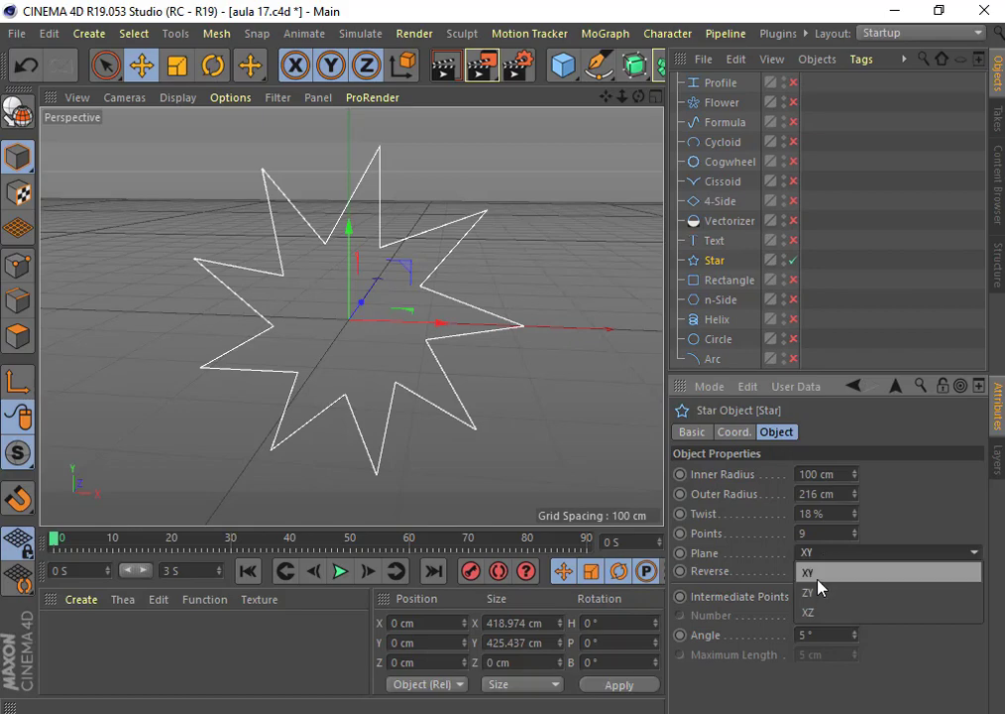
click(821, 584)
click(821, 552)
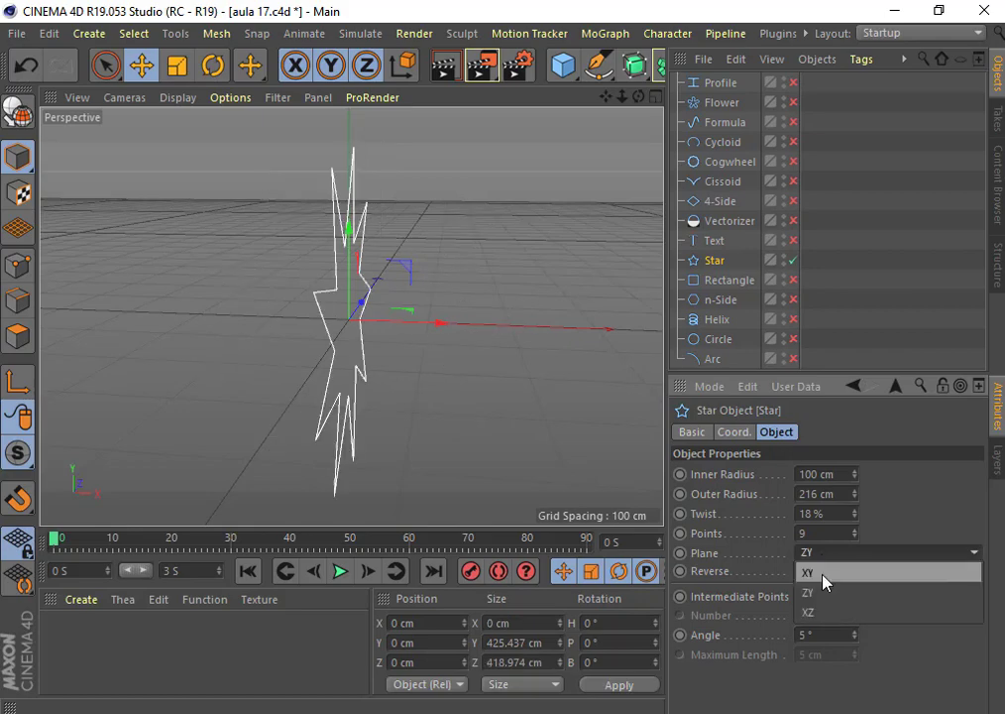
click(823, 575)
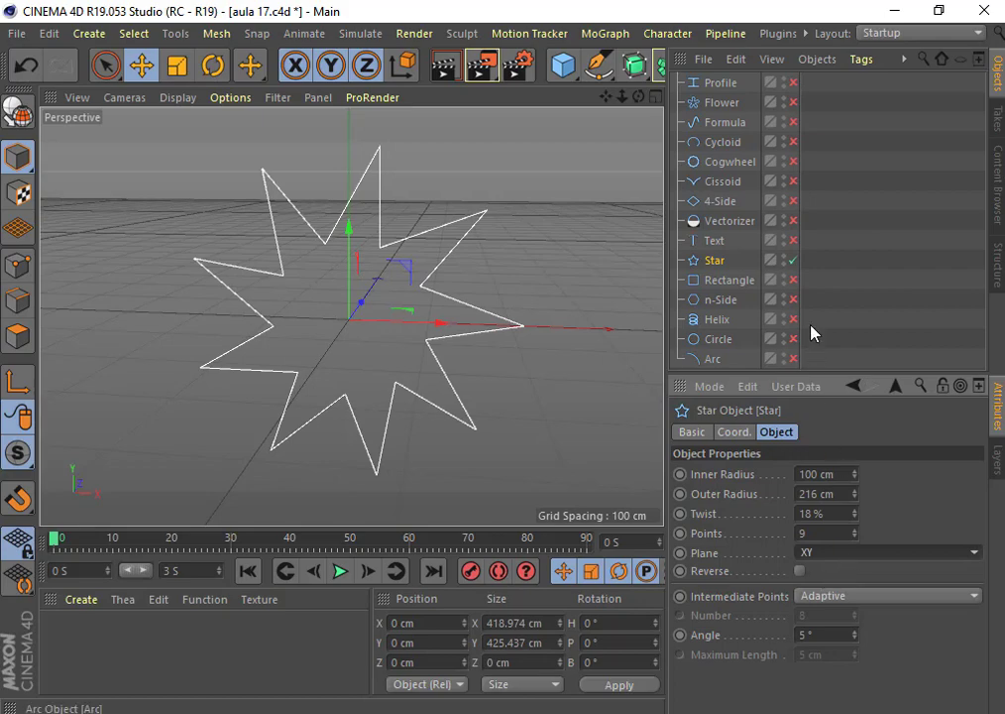
Step: Disable the Star, enable the Text spline, and frame the 'iNFORMATICON SITE' outline in the viewport
click(793, 260)
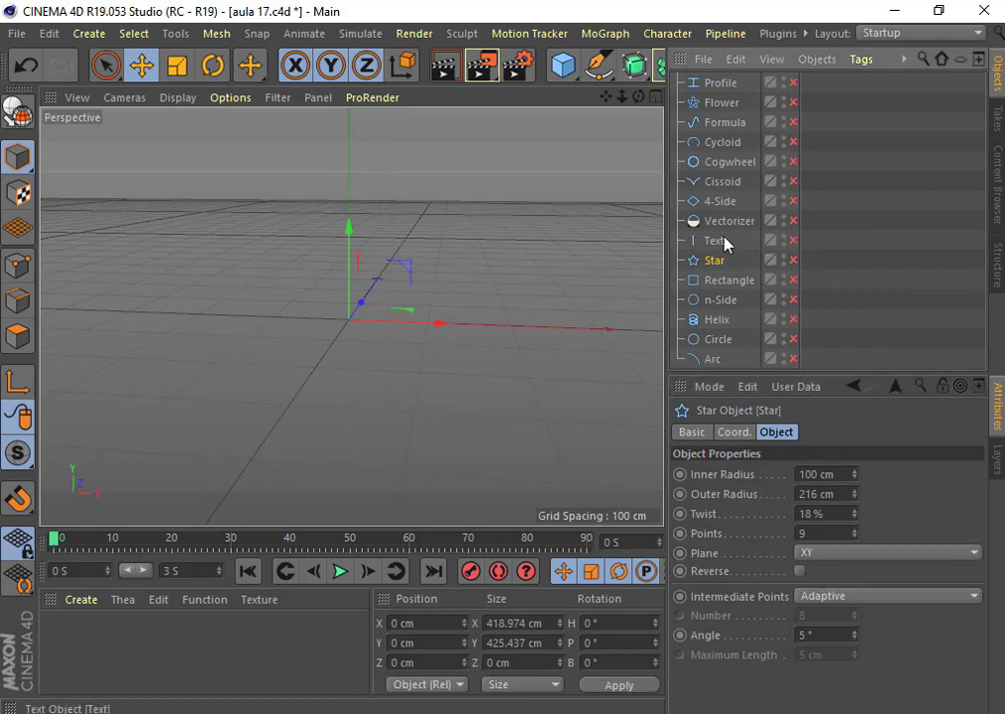
click(726, 243)
click(793, 240)
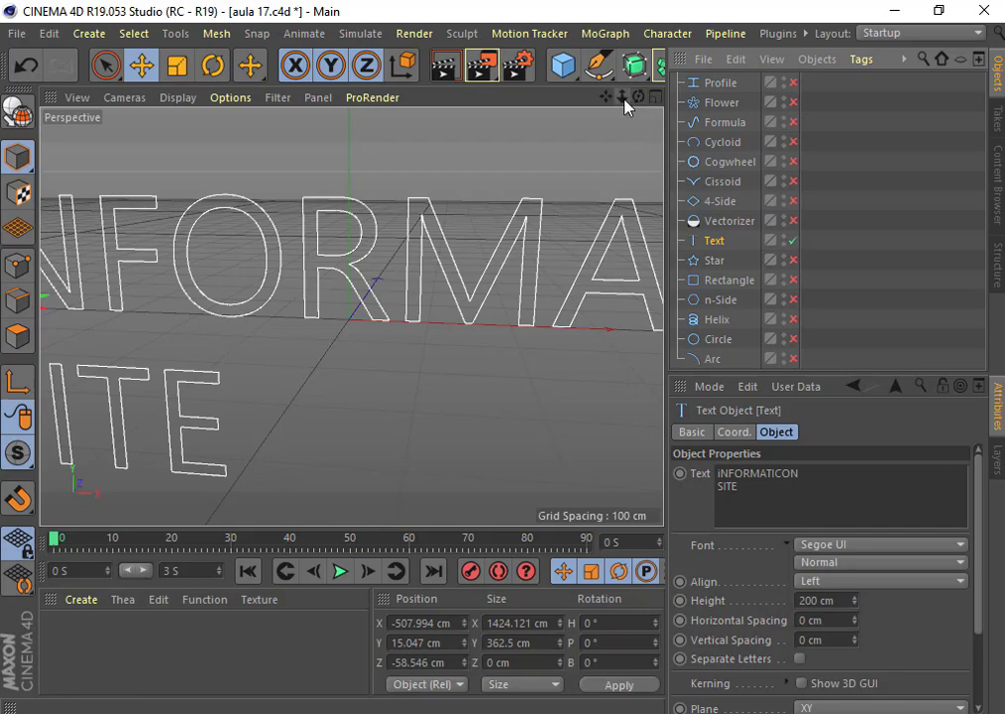
drag(624, 98, 635, 95)
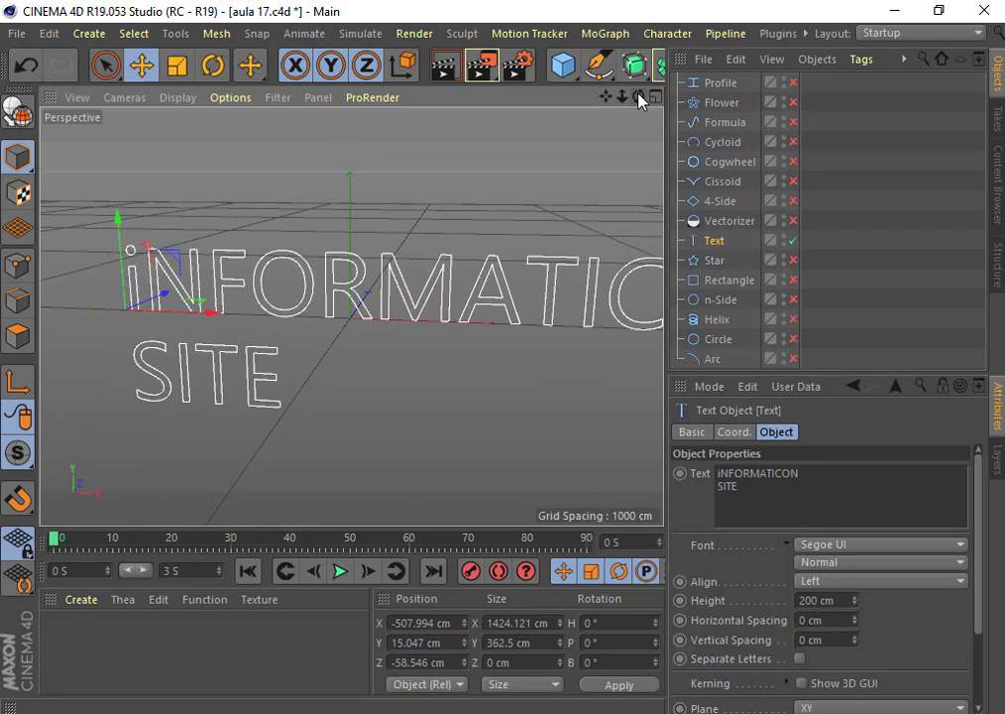
mouse_move(639, 96)
mouse_down()
mouse_move(635, 87)
mouse_move(634, 104)
mouse_up()
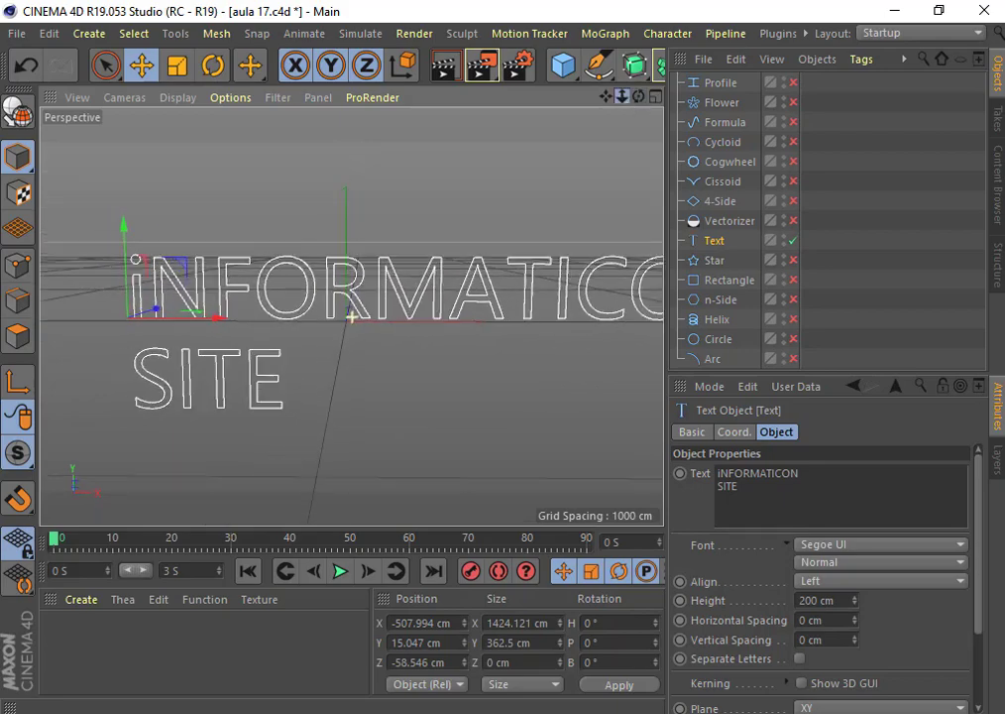
scroll(352, 317, up, 1)
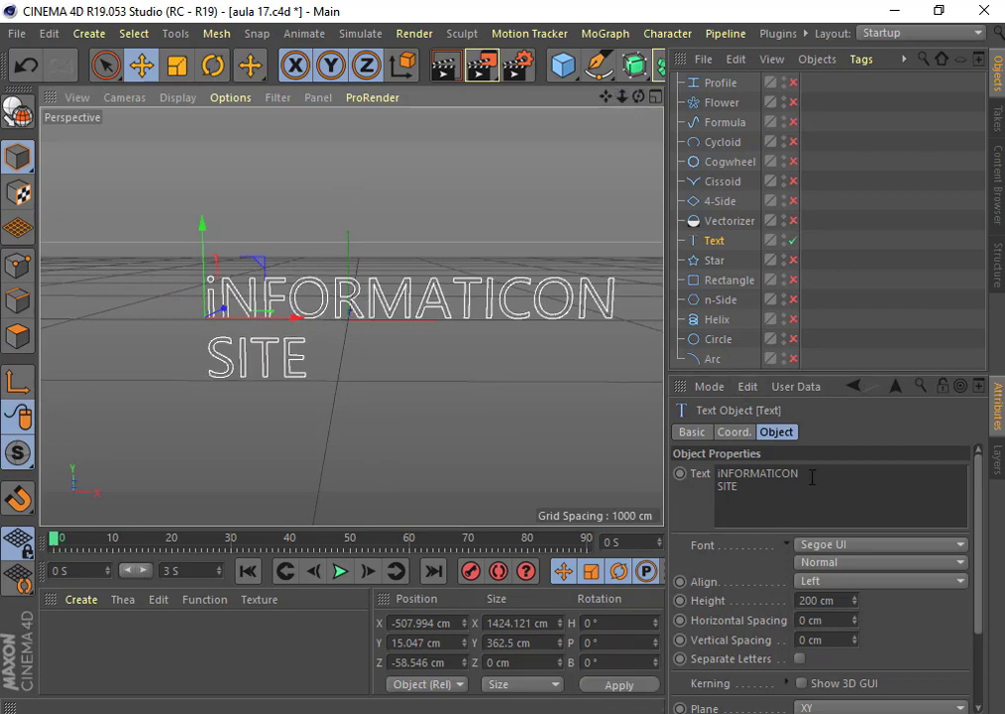
Step: Set the text font to Tahoma after trying Segoe UI Emoji and Stencil
click(833, 551)
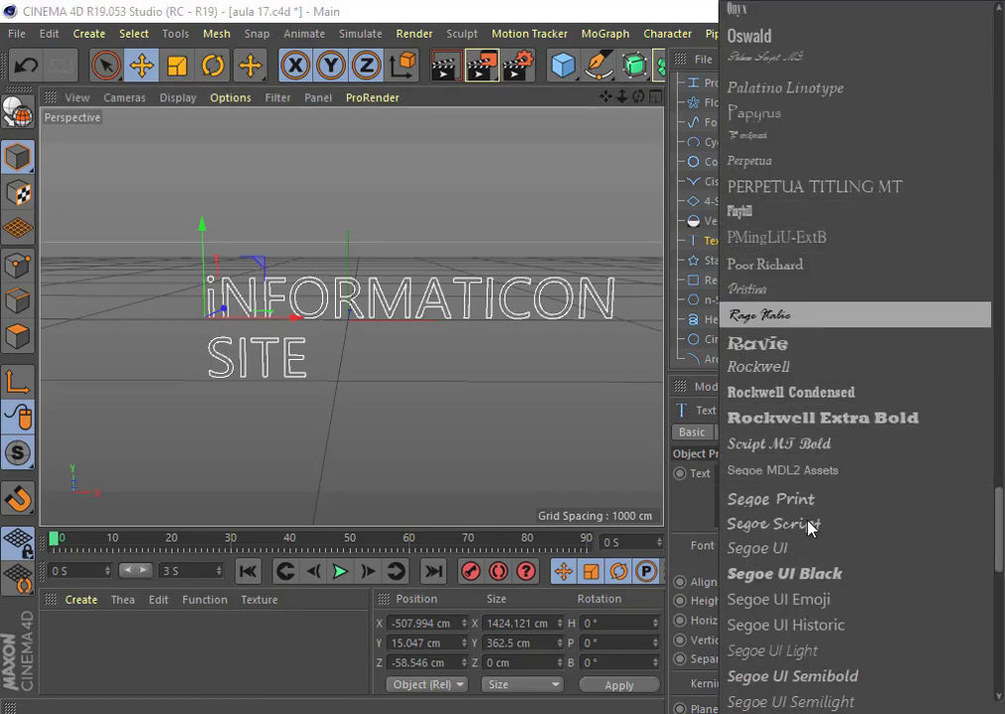
click(778, 598)
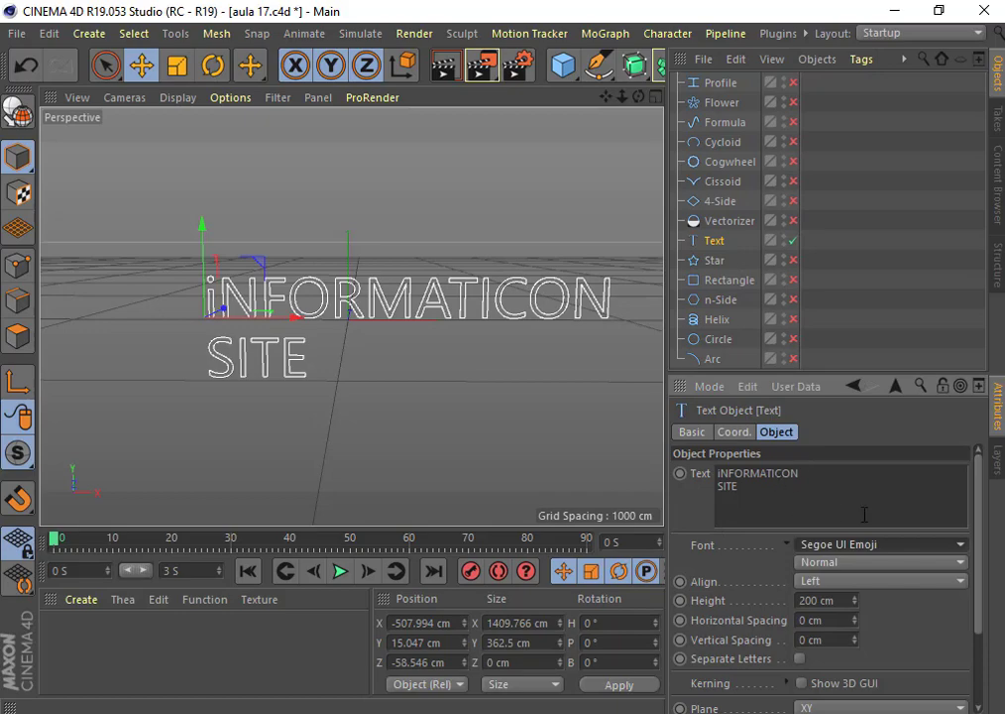
click(838, 553)
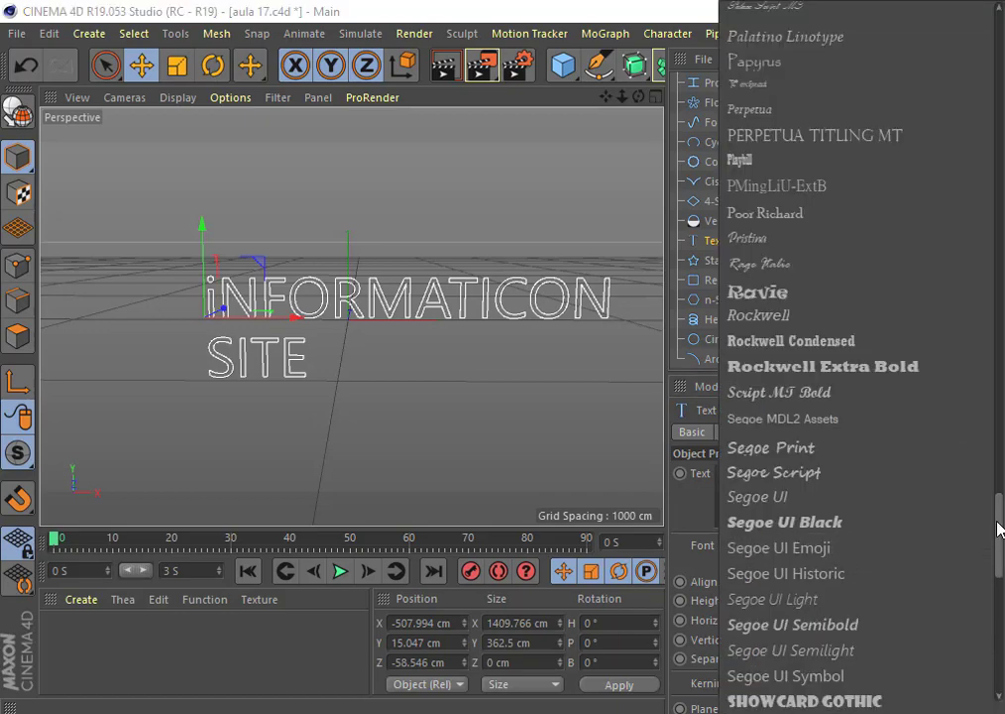
scroll(998, 529, down, 5)
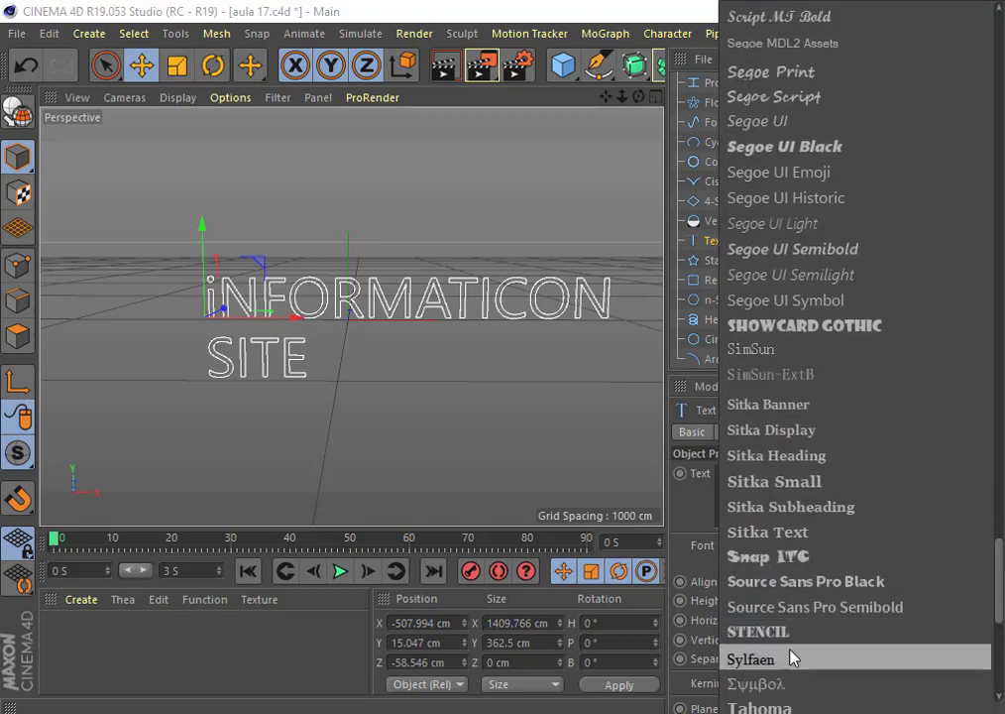
click(792, 632)
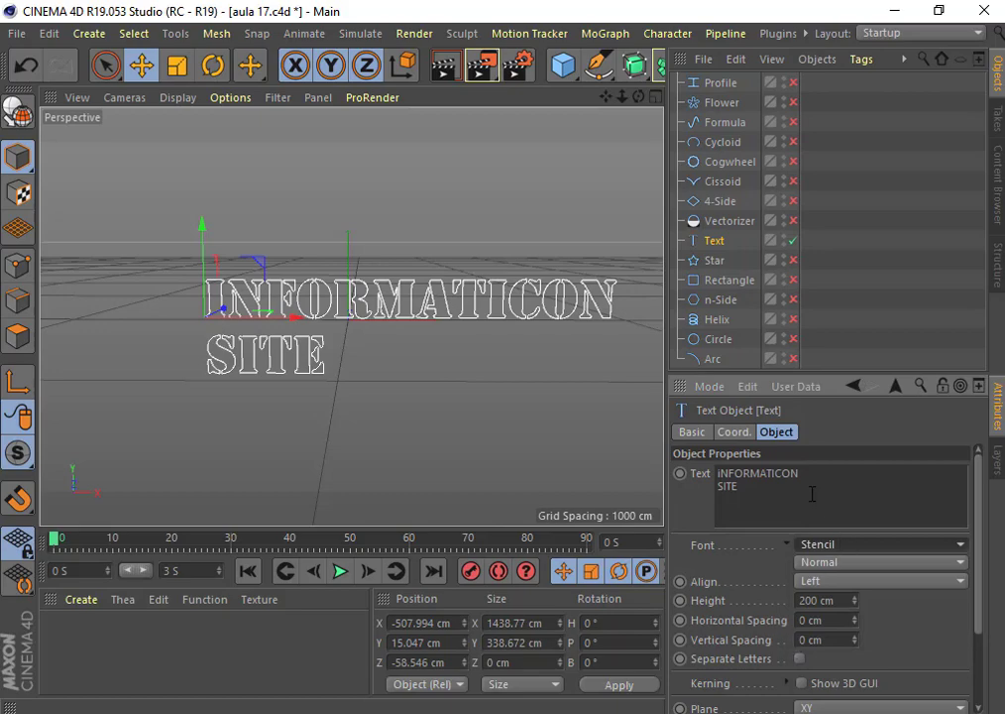
click(847, 546)
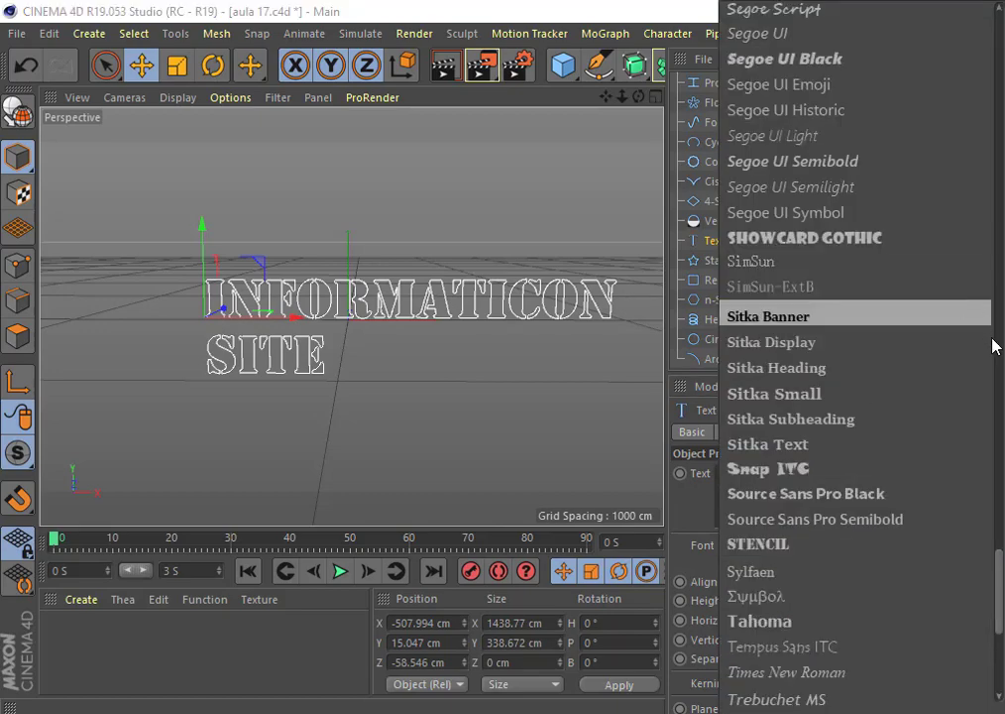
drag(998, 624, 998, 655)
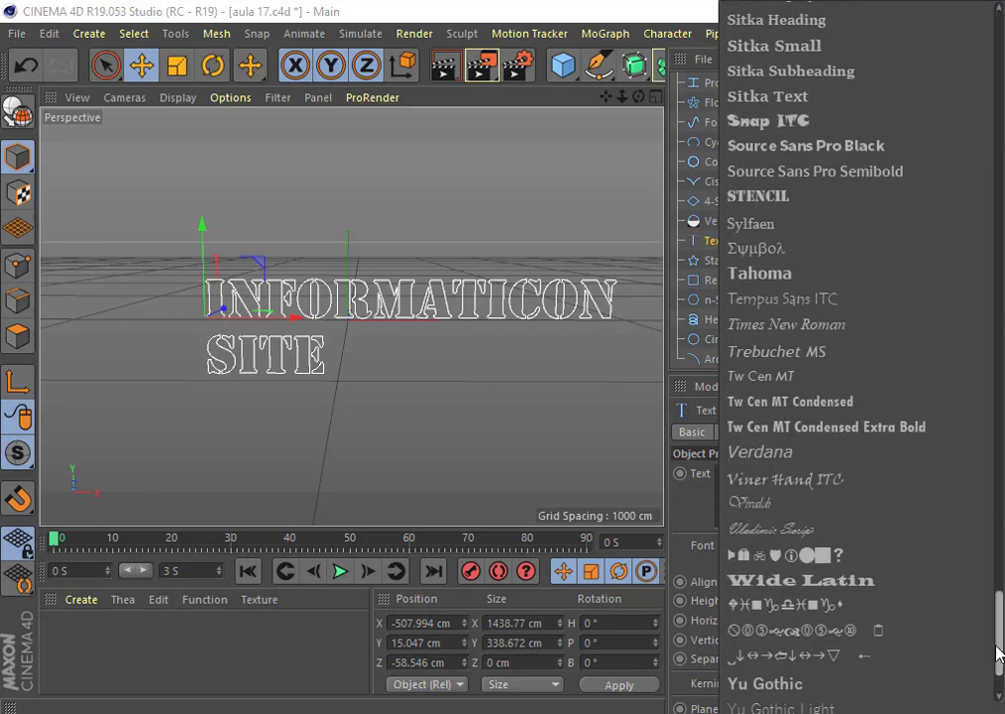
click(783, 273)
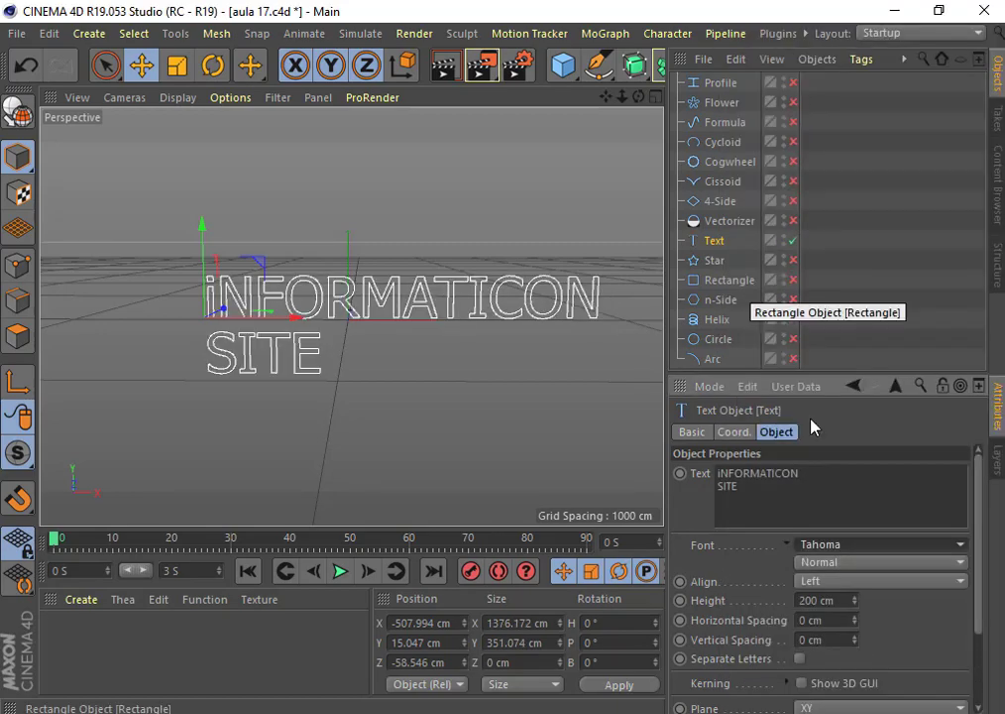
Step: Keep the text left-aligned and widen horizontal spacing to 11 cm
click(818, 585)
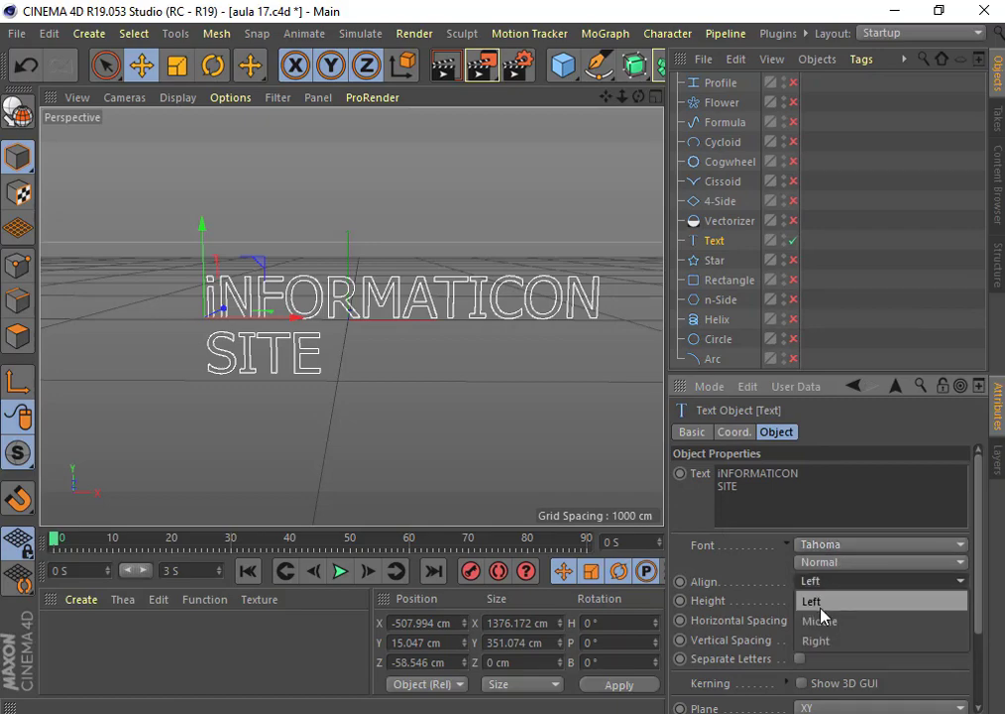
click(826, 622)
click(823, 581)
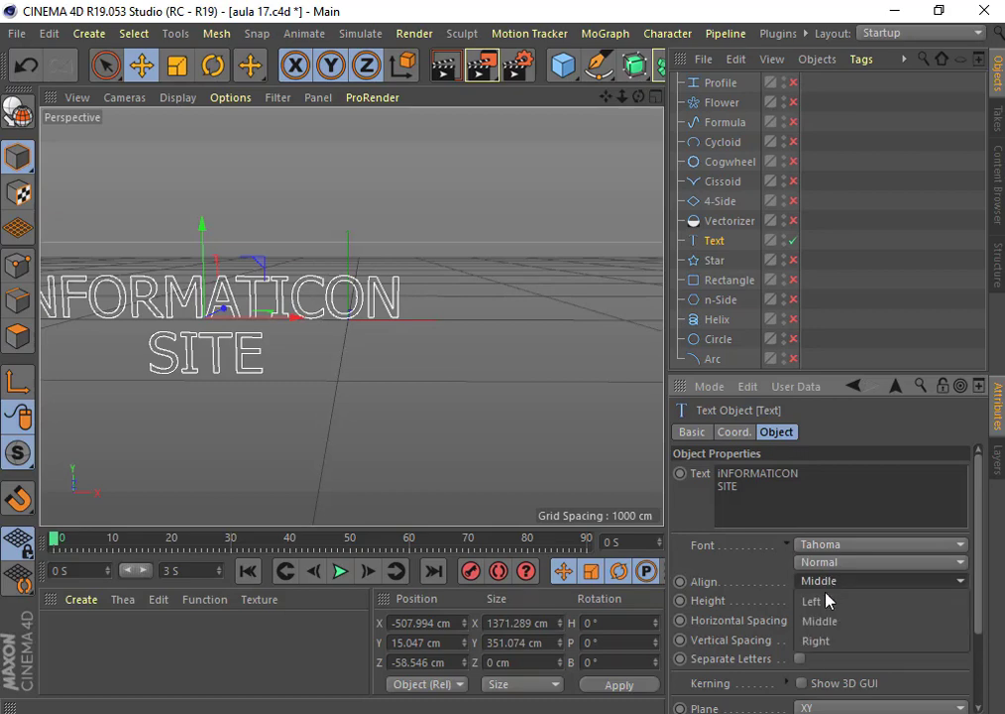
click(823, 601)
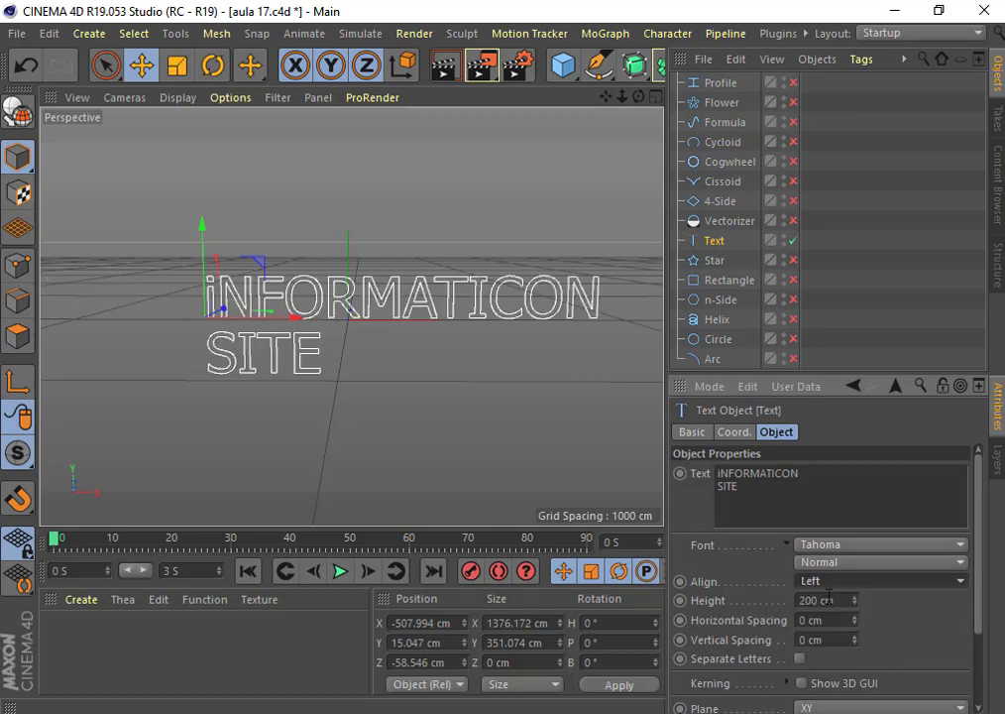
mouse_move(855, 622)
mouse_down()
mouse_move(854, 594)
mouse_move(858, 659)
mouse_move(853, 625)
mouse_move(853, 659)
mouse_move(889, 596)
mouse_up()
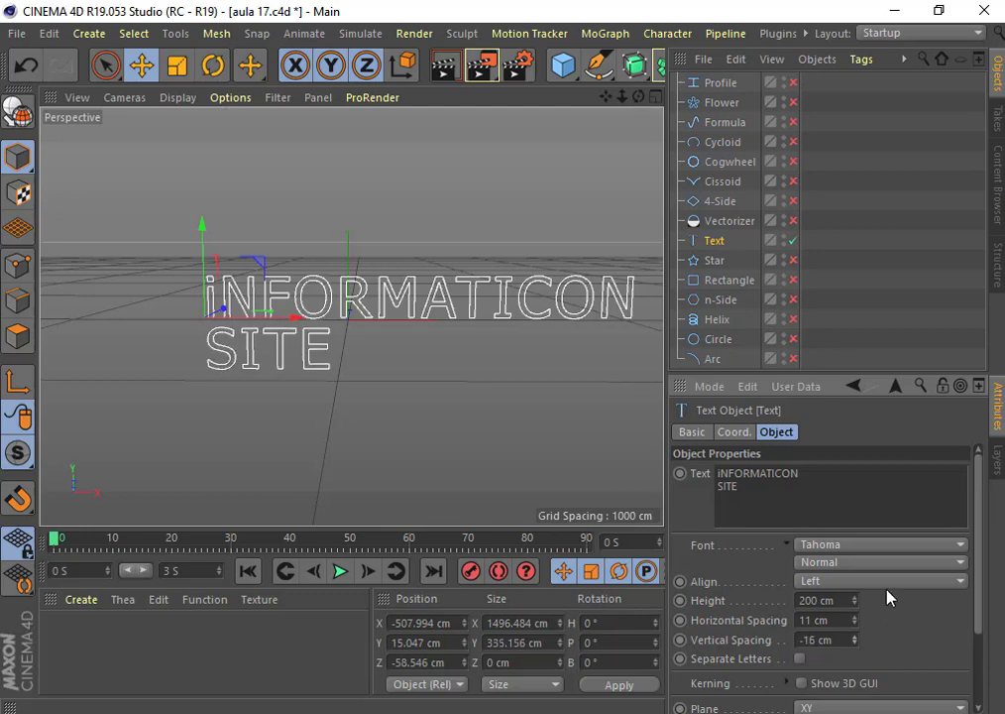
Step: Set vertical spacing to −16 cm, use 3D GUI handles to open a gap before CON, then disable Text
click(801, 683)
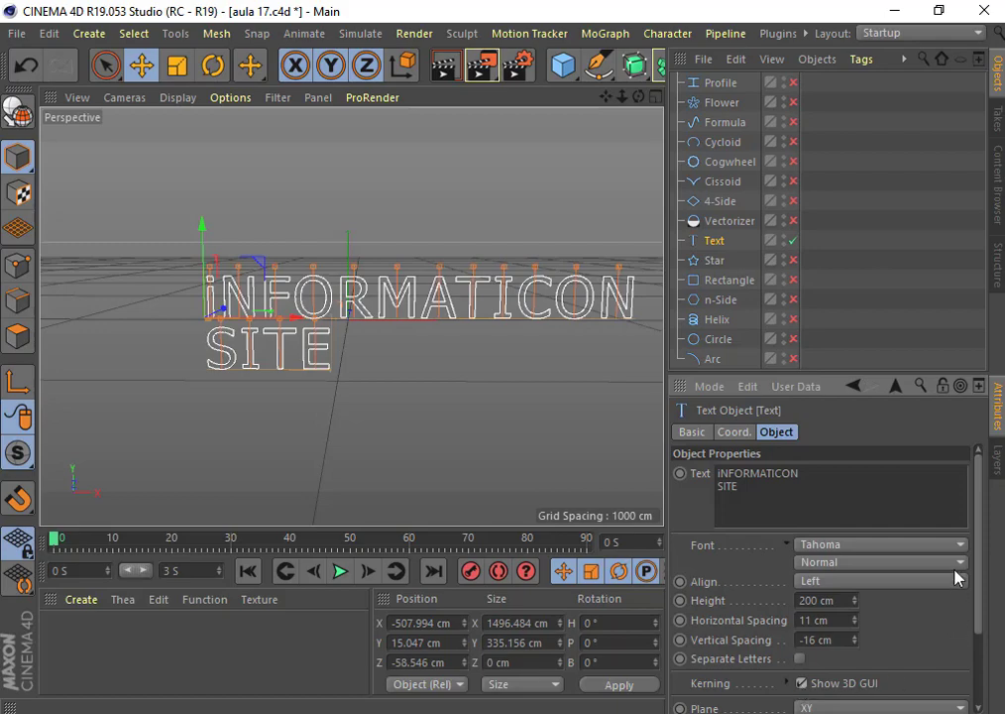
drag(975, 529, 979, 583)
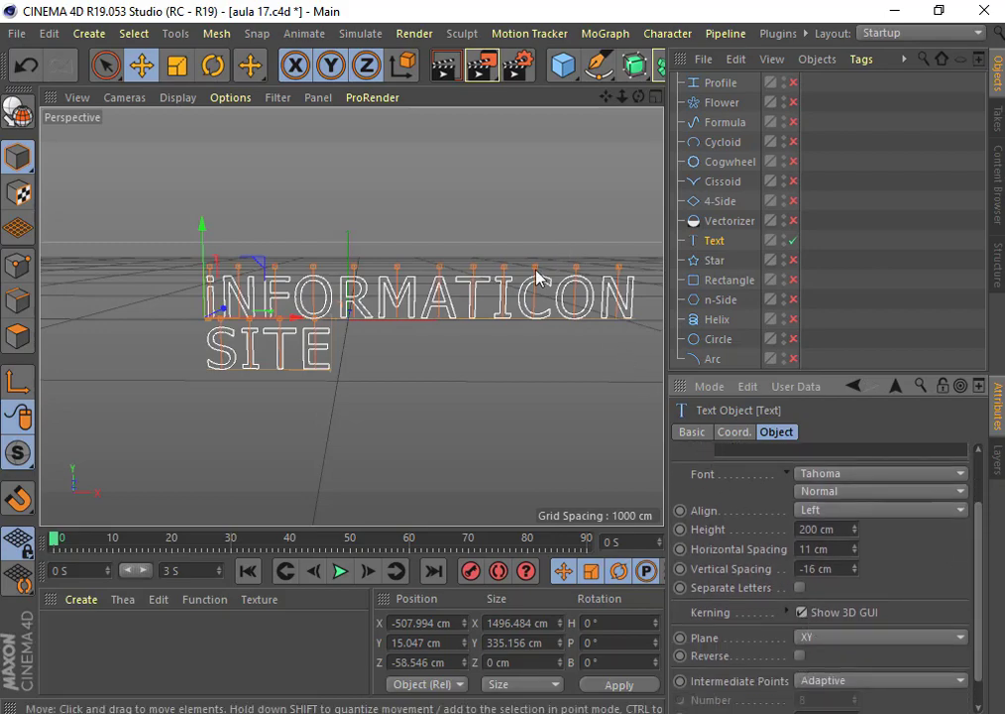
mouse_move(538, 276)
mouse_down()
mouse_move(561, 280)
mouse_move(529, 265)
mouse_move(556, 272)
mouse_move(545, 270)
mouse_up()
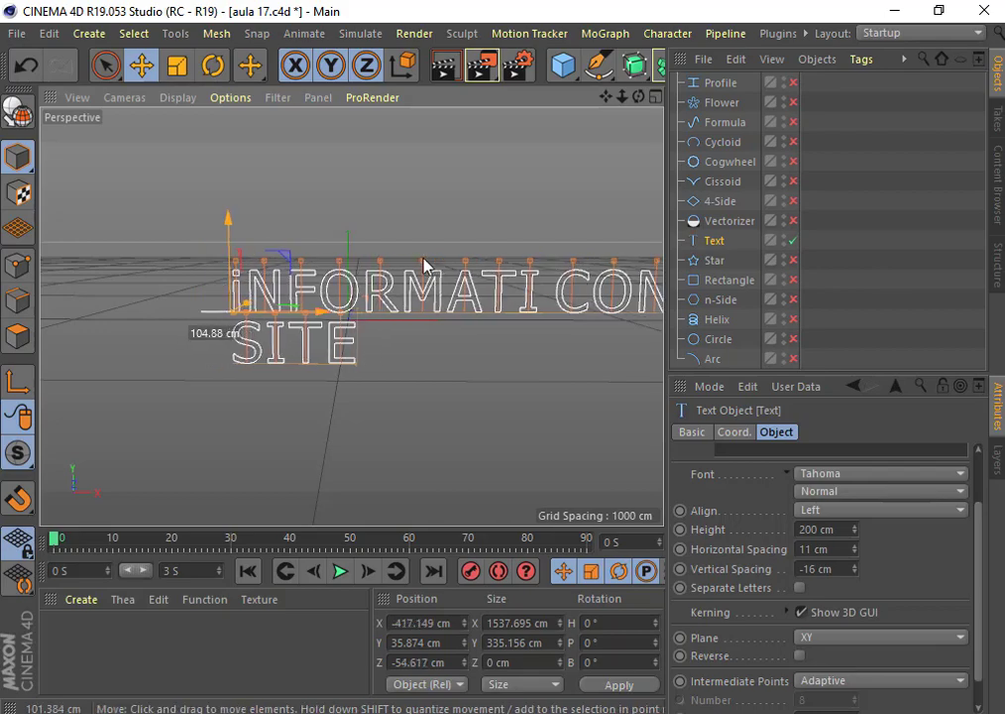
mouse_move(394, 264)
mouse_down()
mouse_move(411, 274)
mouse_move(394, 272)
mouse_up()
click(394, 274)
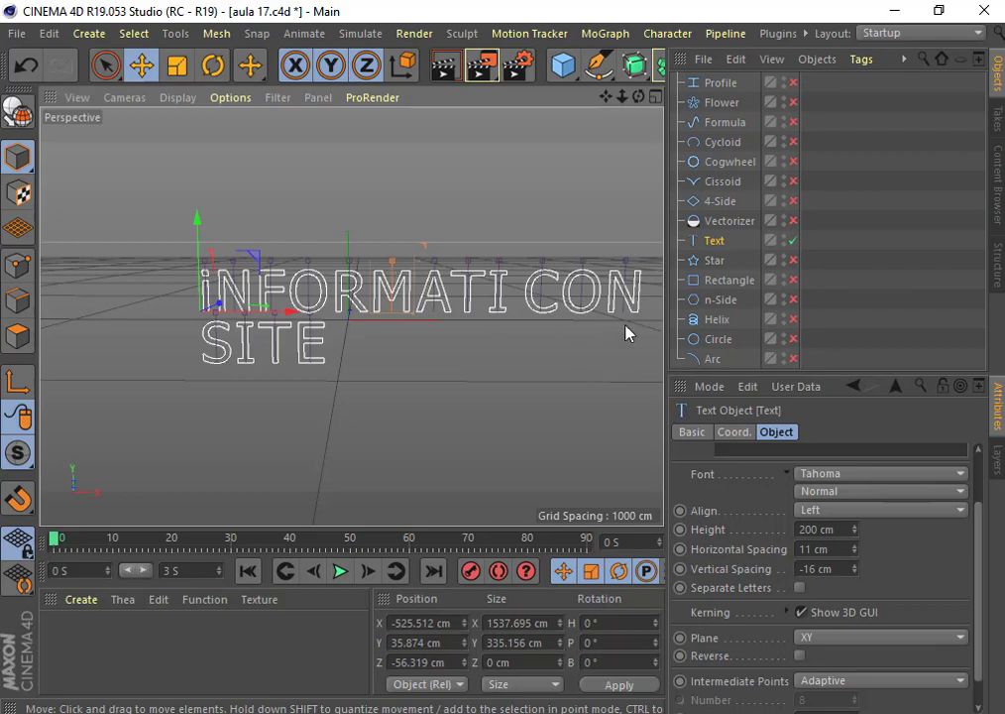
click(793, 241)
Step: Select the Vectorizer spline and enable it
click(733, 221)
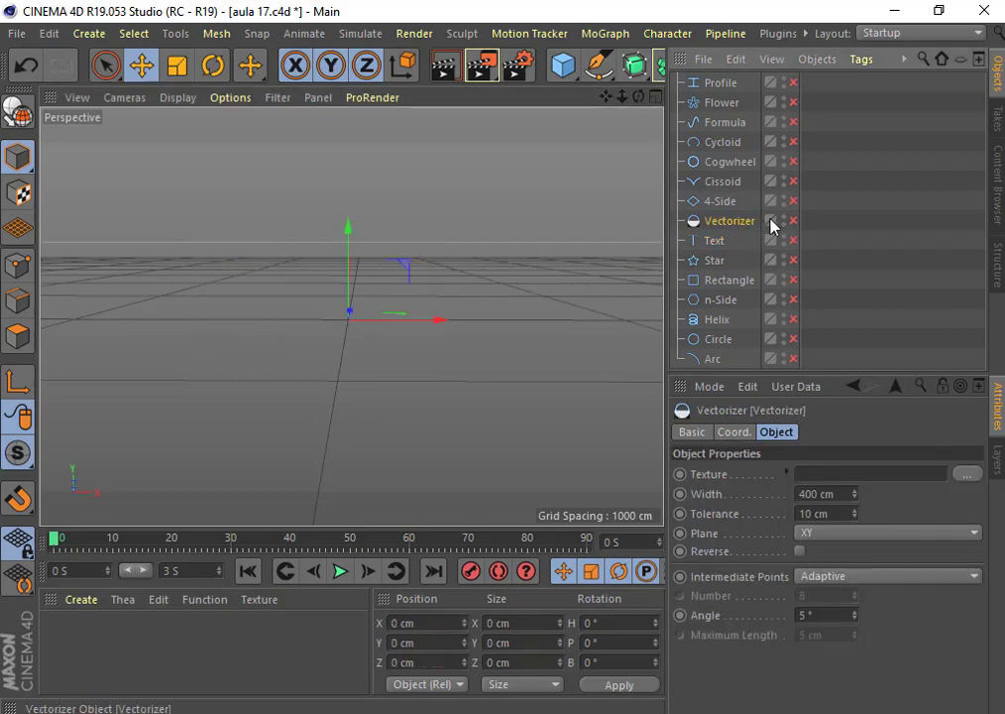
click(793, 221)
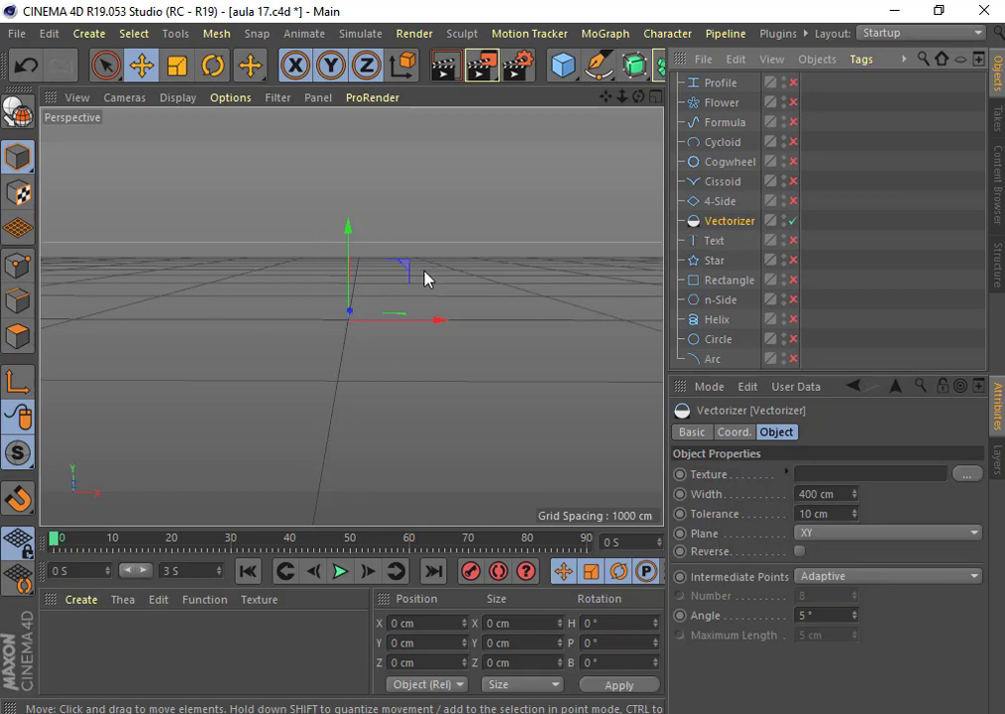
drag(397, 271, 400, 276)
drag(400, 276, 400, 276)
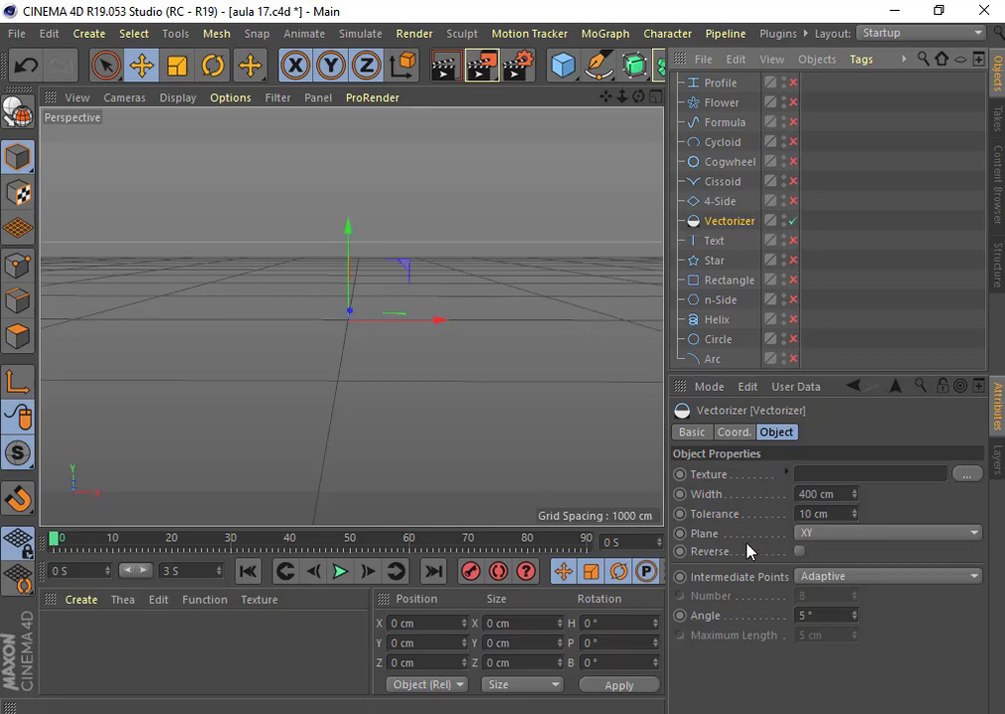
Step: Load vectorized-spline.jpg as the Vectorizer texture without copying it into the project
click(967, 475)
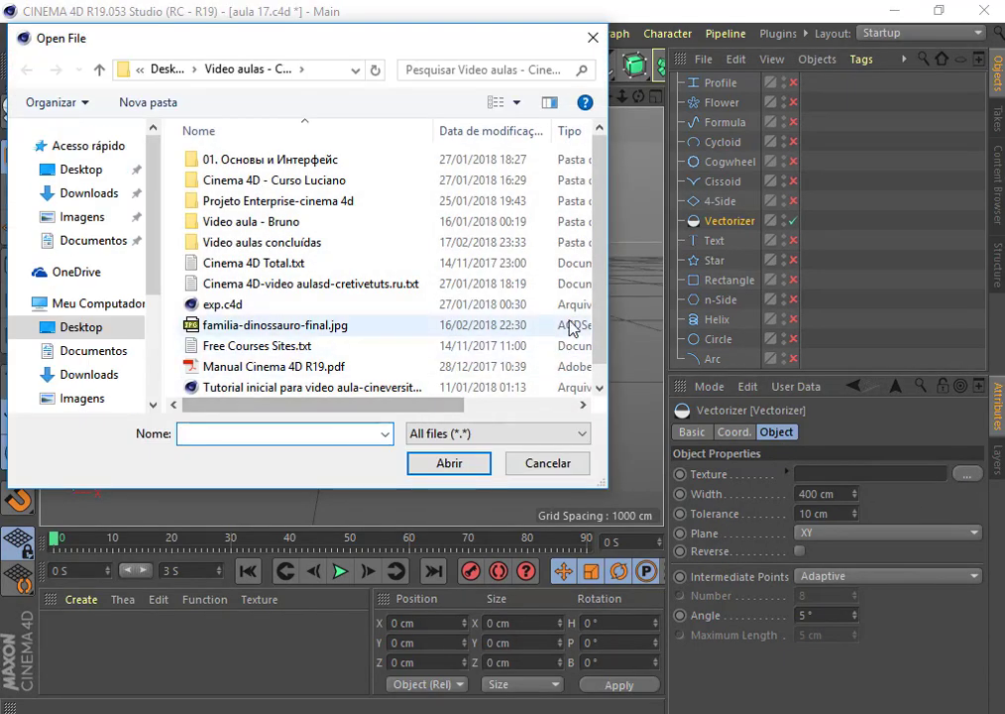
scroll(605, 315, down, 1)
click(290, 386)
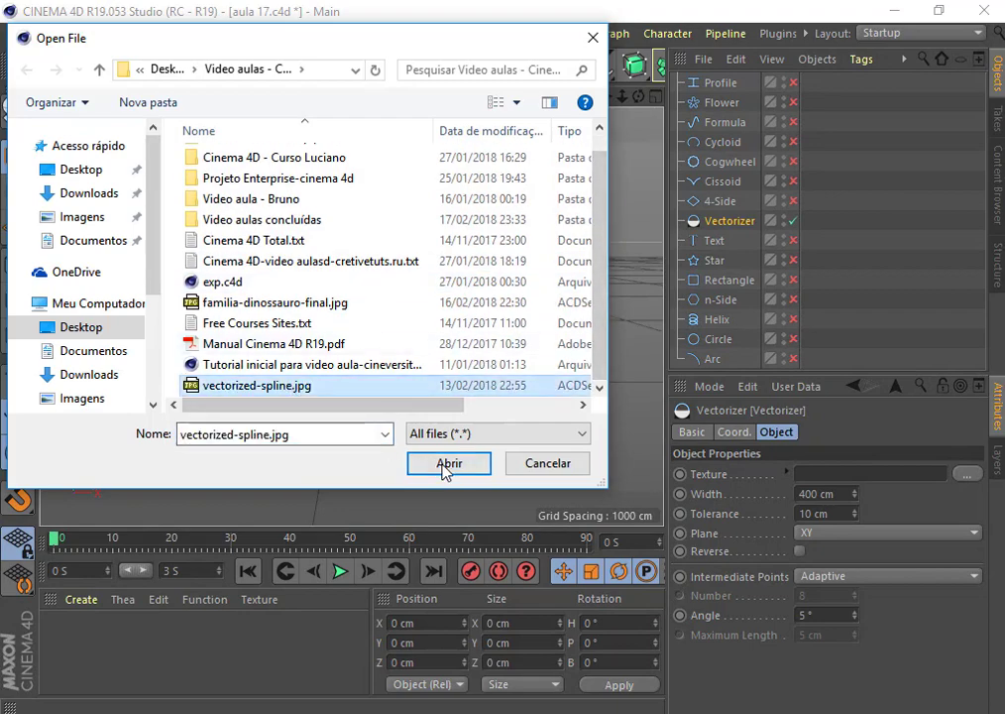
click(446, 464)
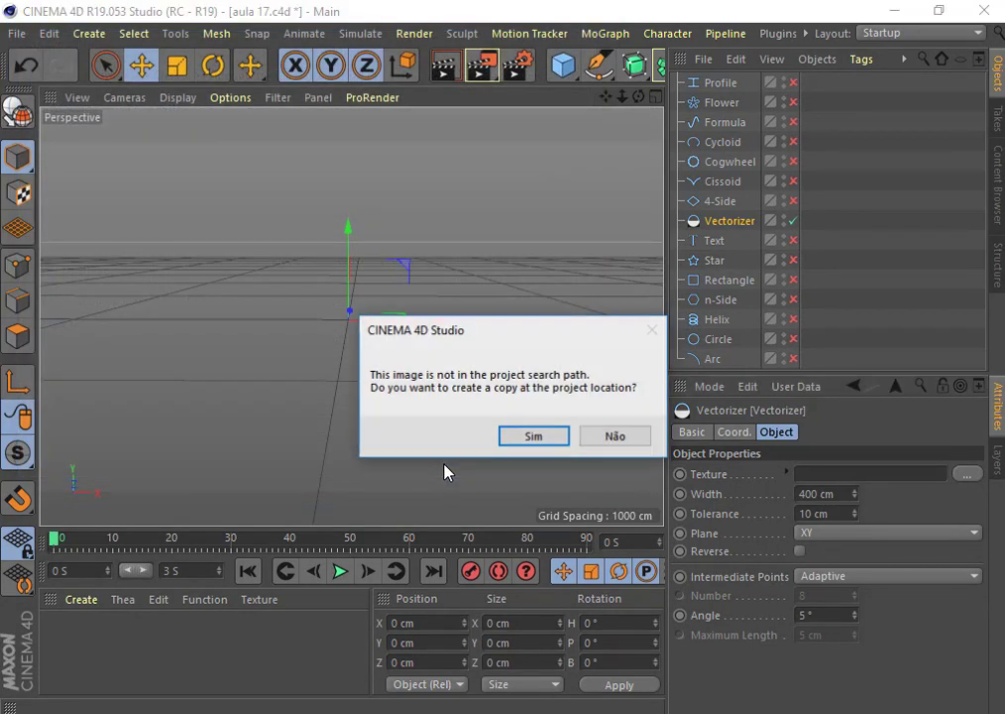
click(611, 441)
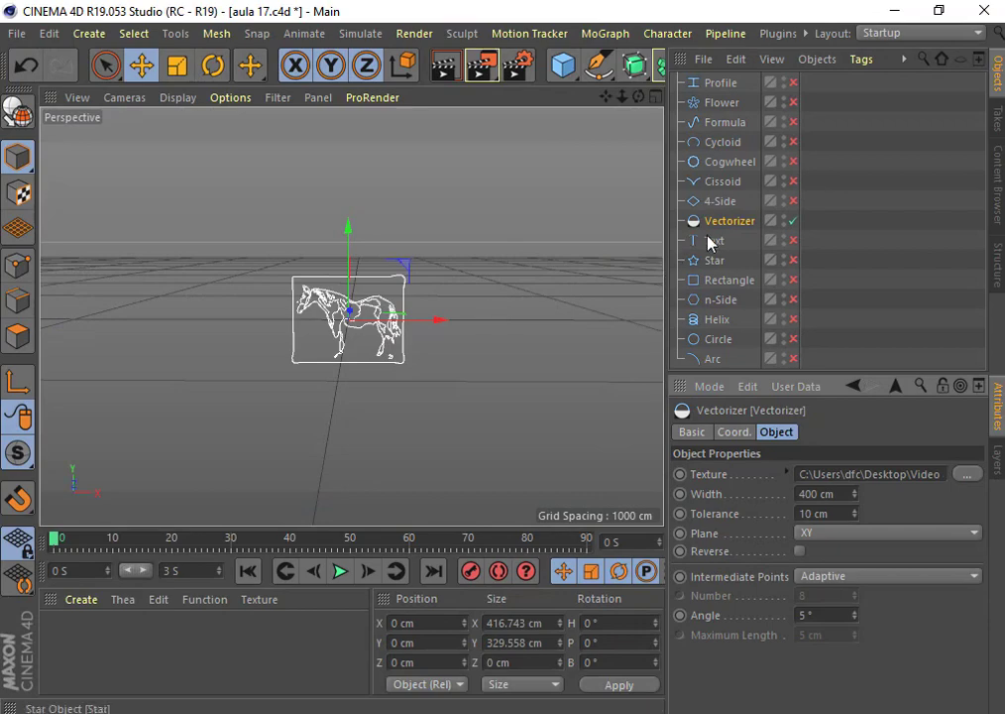
Step: Zoom onto the horse, set Vectorizer width 412 cm and tolerance 0 cm, then switch it off
drag(622, 97, 654, 109)
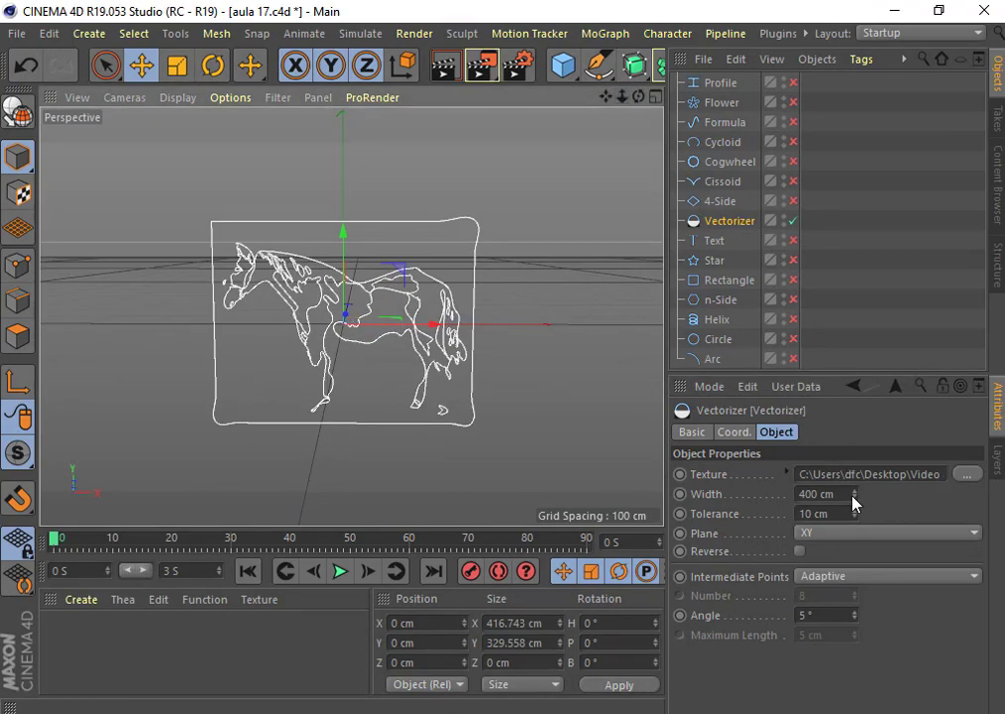
drag(853, 496, 853, 526)
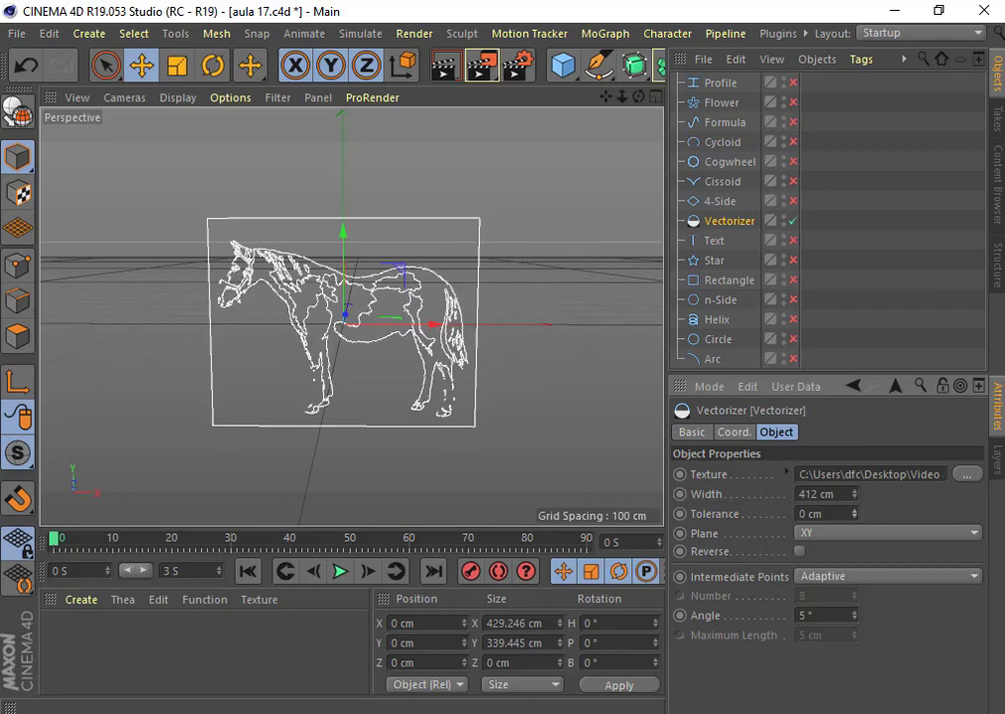
click(794, 222)
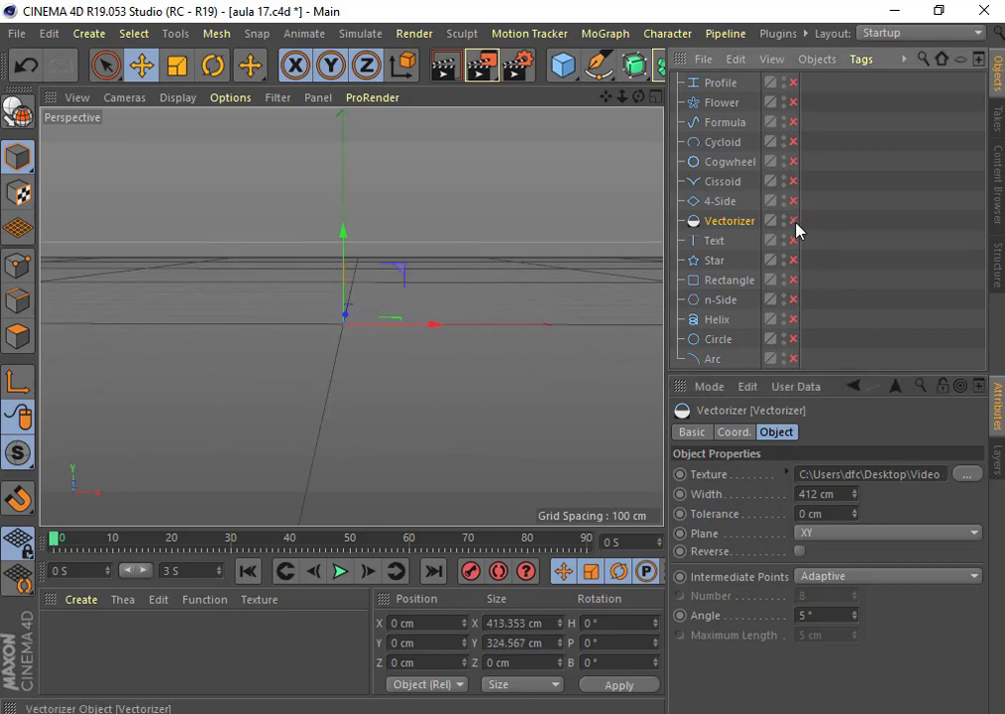
Step: Select and enable the 4-Side spline, zooming in on the diamond
click(726, 203)
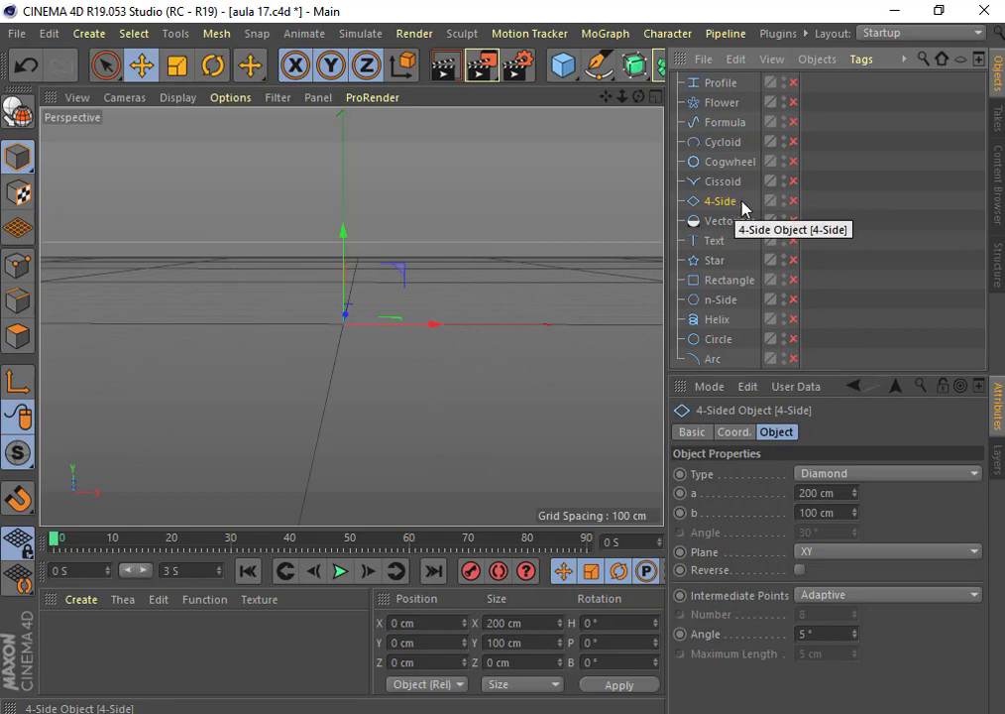
click(794, 202)
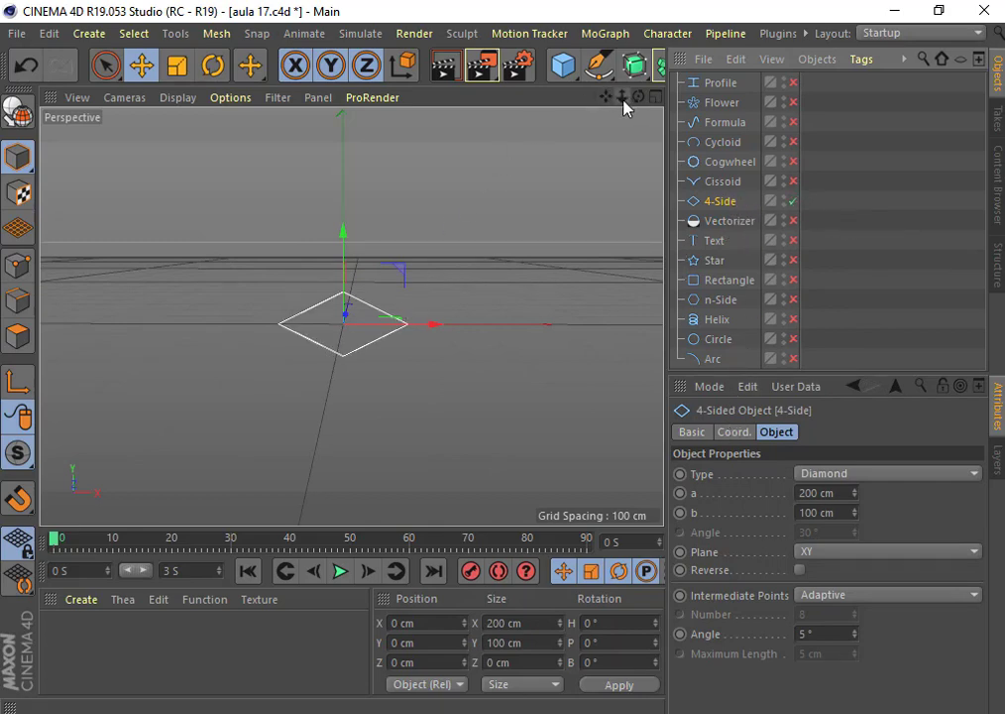
drag(622, 97, 655, 399)
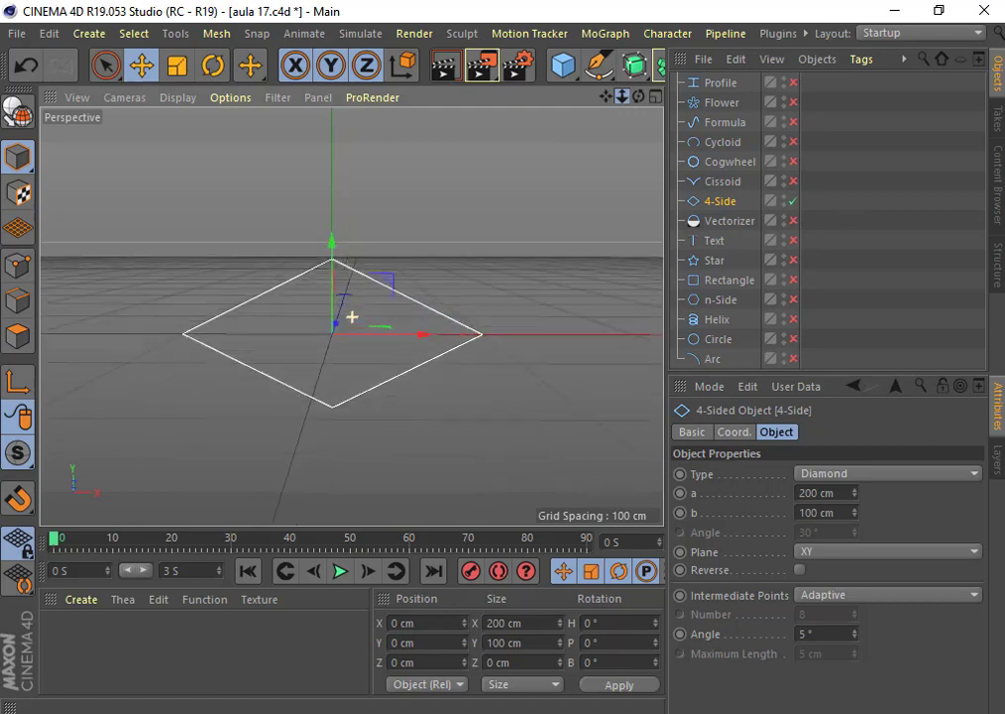
Step: Preview Kite, Parallelogram and Trapezium, then leave a 221 × 118 cm Diamond and switch it off
click(843, 475)
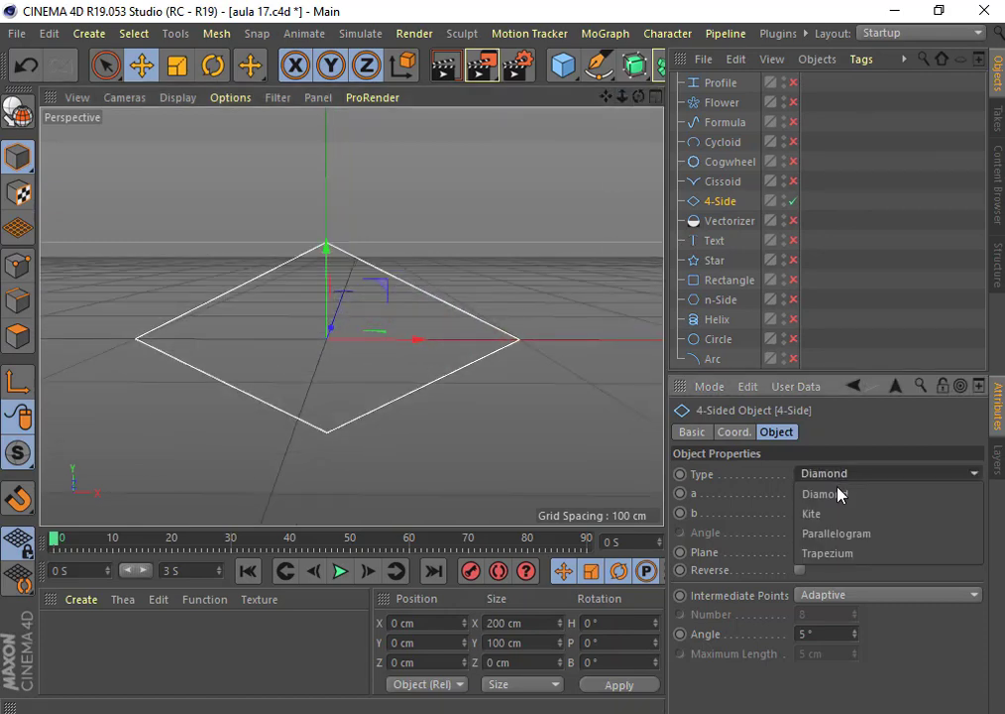
click(828, 476)
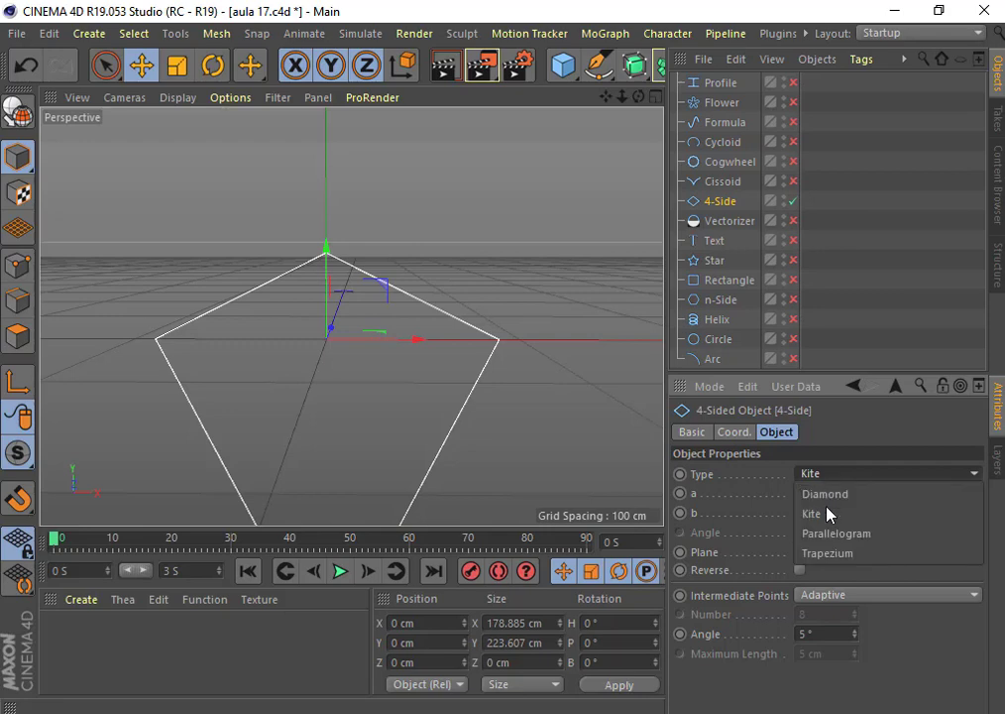
click(829, 535)
click(824, 476)
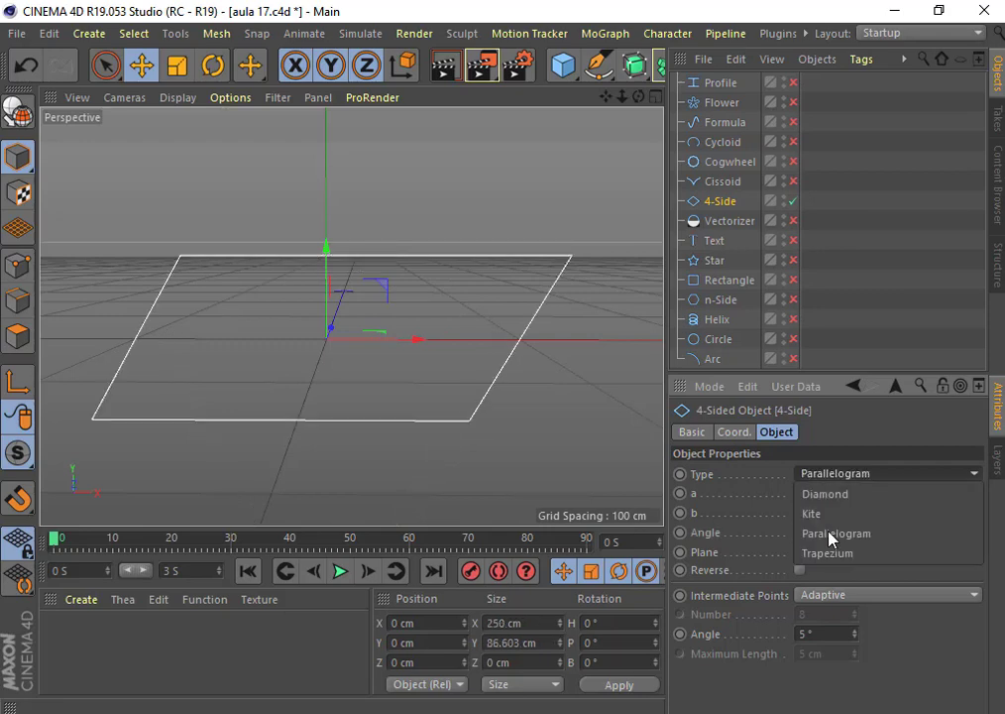
click(828, 553)
click(832, 477)
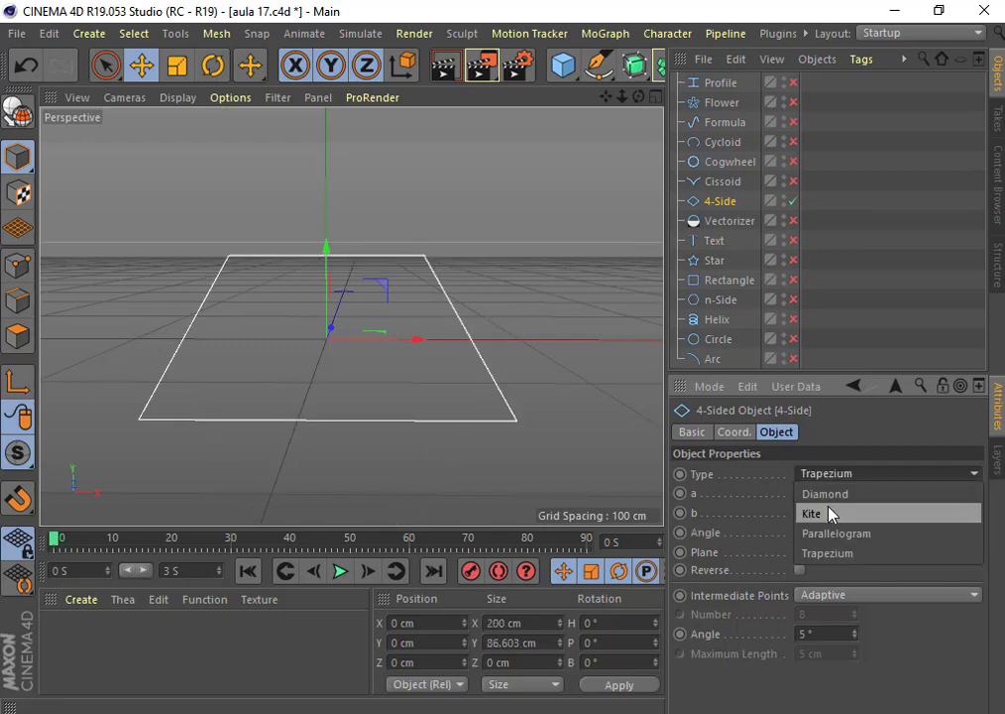
click(826, 496)
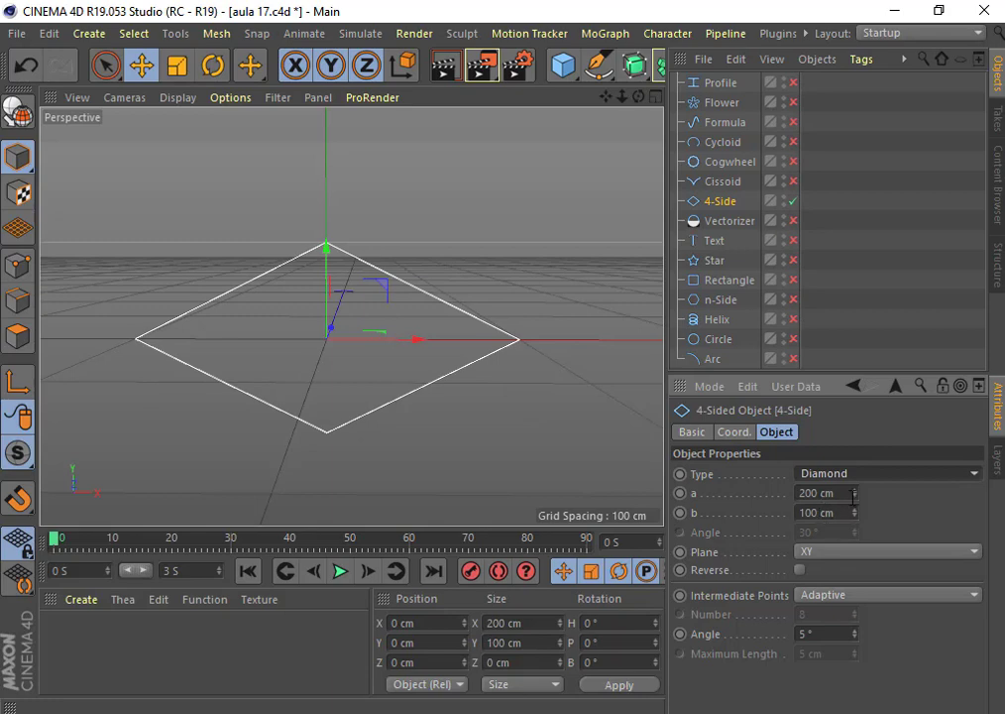
drag(852, 496, 855, 514)
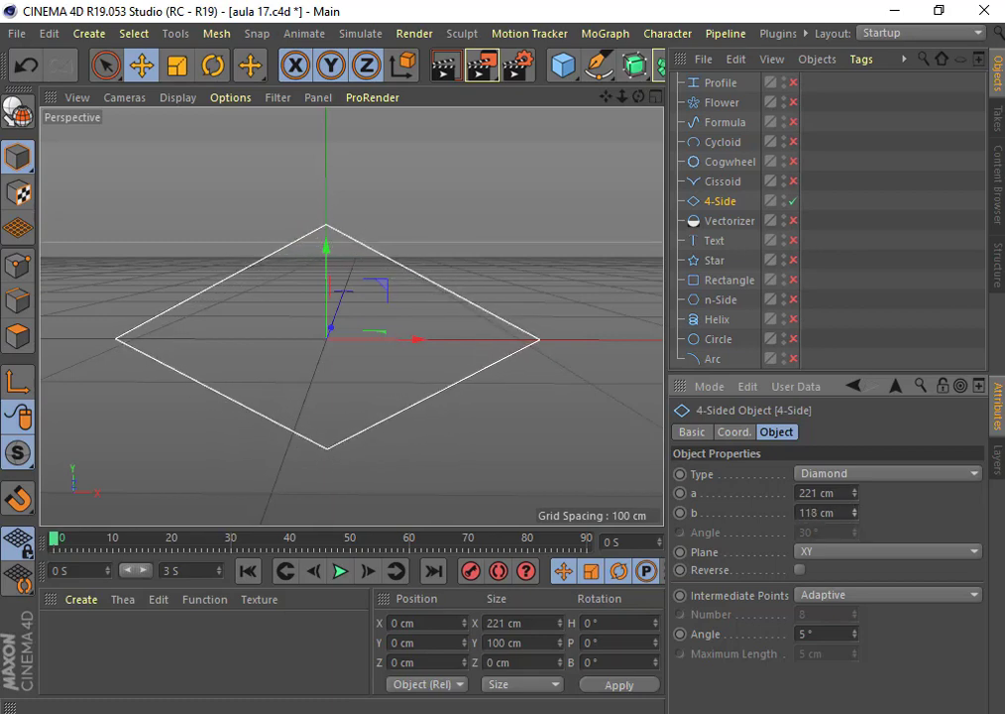
click(794, 200)
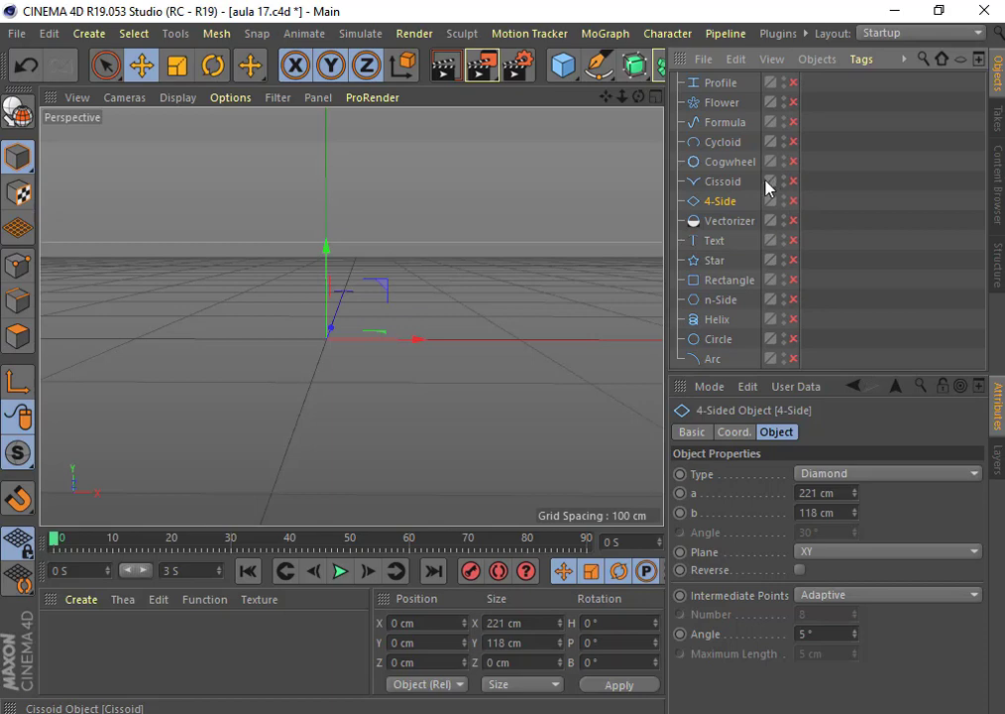
Step: Select and enable the Cissoid spline, framing the curve in the viewport
click(746, 186)
click(793, 183)
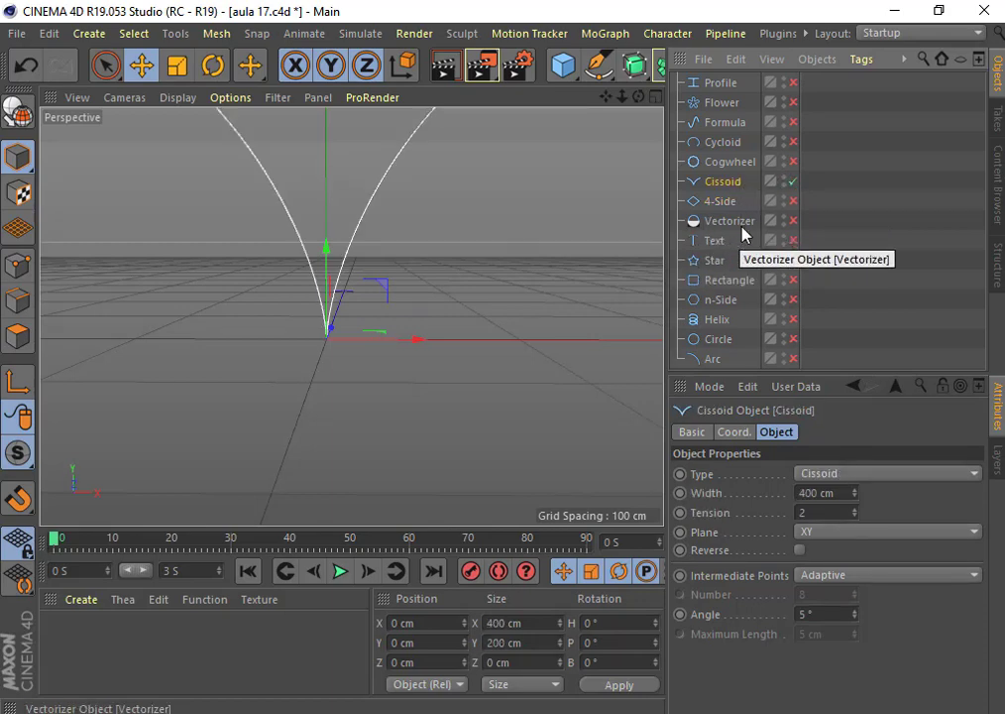
drag(622, 96, 605, 148)
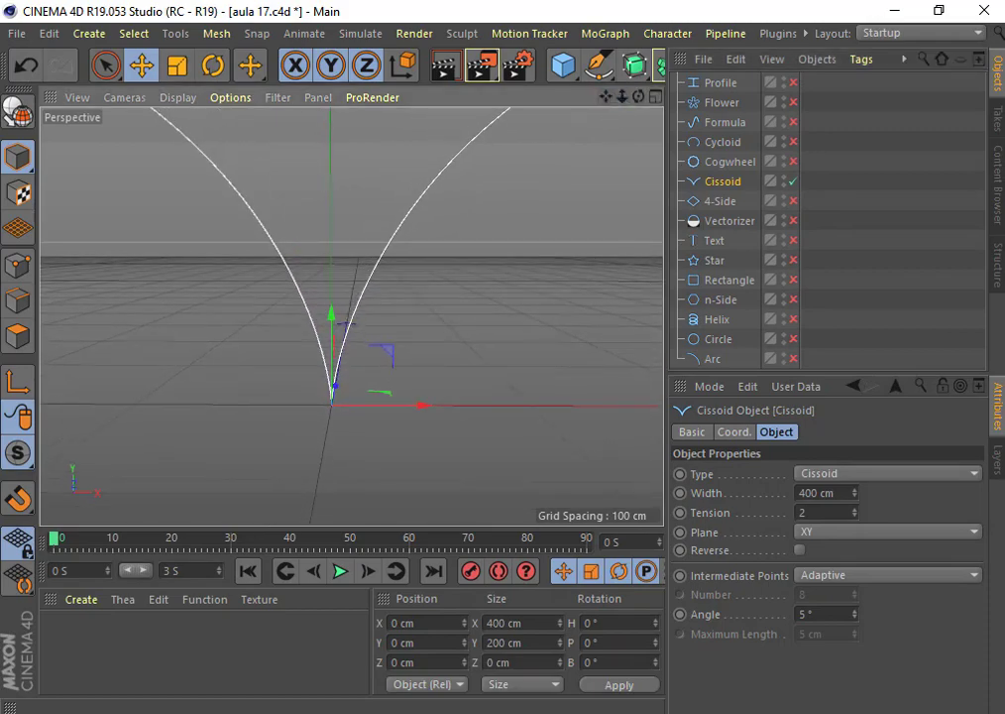
drag(621, 97, 639, 96)
drag(351, 317, 327, 317)
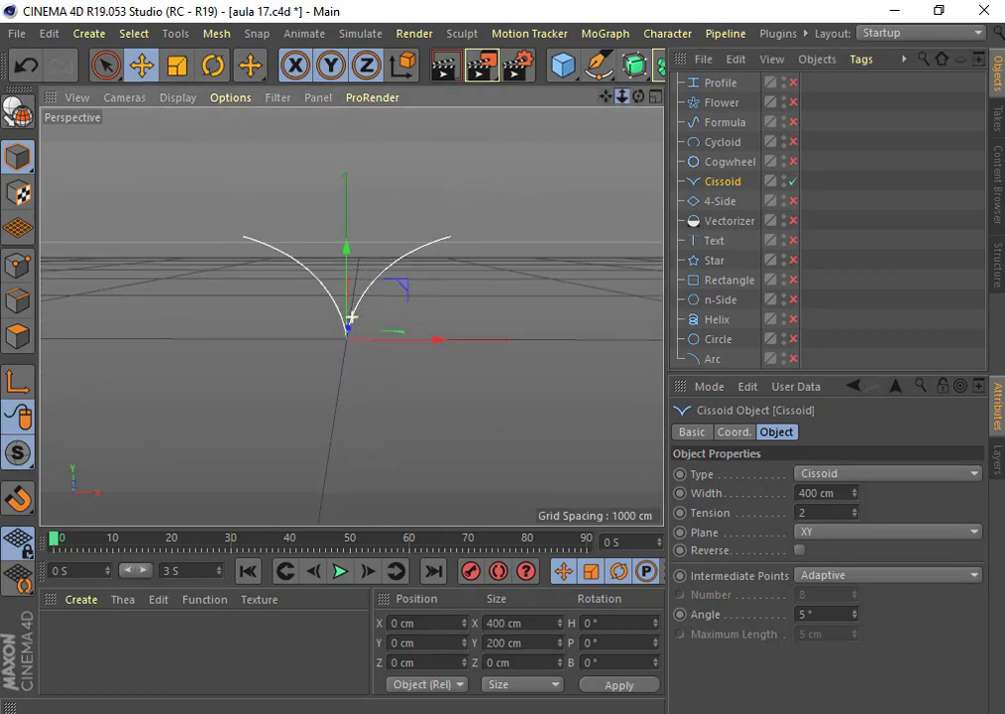
Step: Preview the Lemniscate and Strophoid types, then return to Cissoid
click(833, 478)
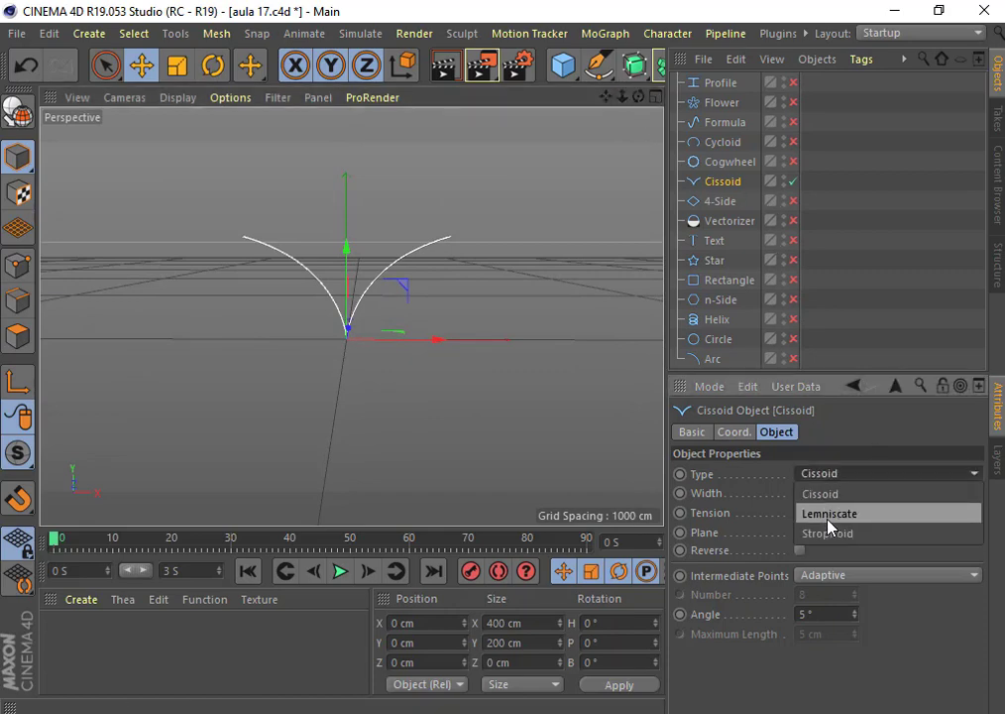
click(830, 517)
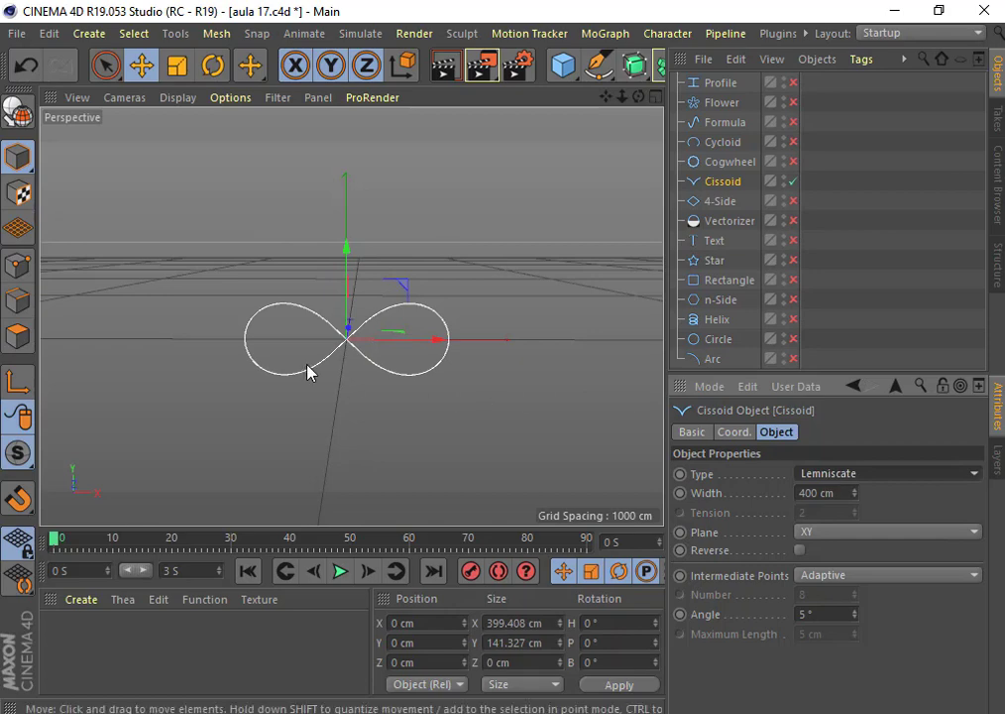
click(821, 474)
click(823, 537)
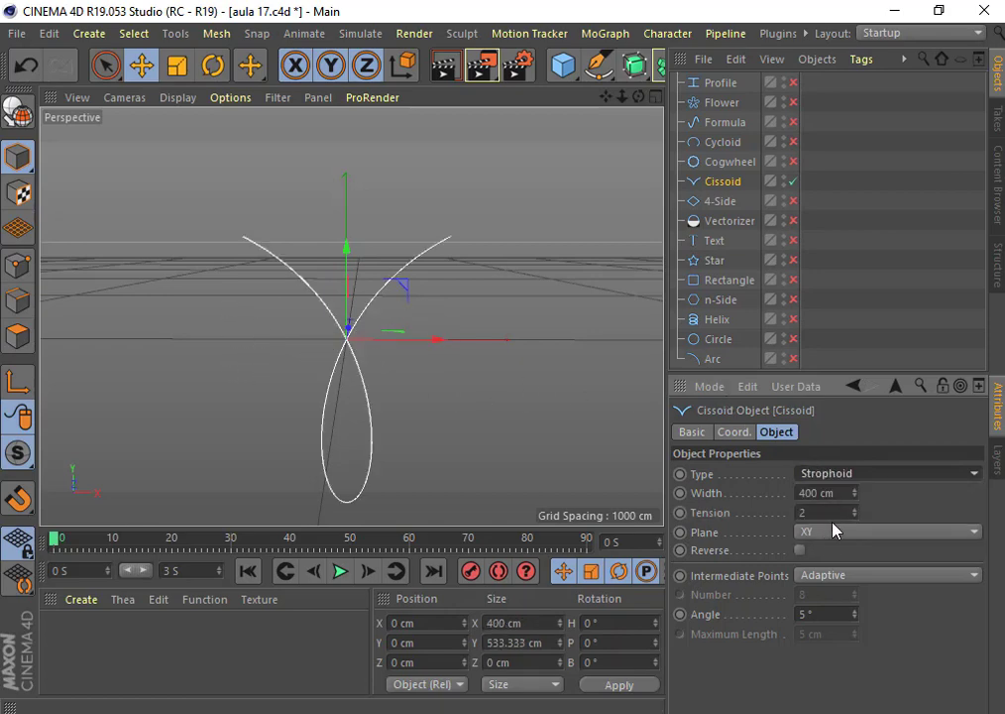
click(832, 479)
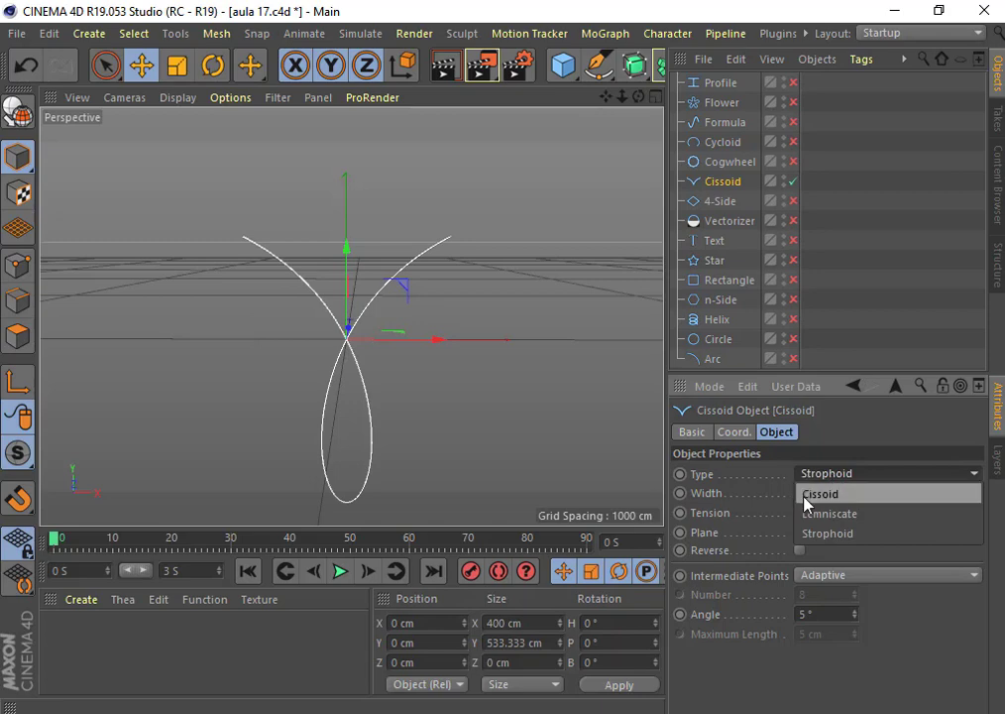
click(820, 495)
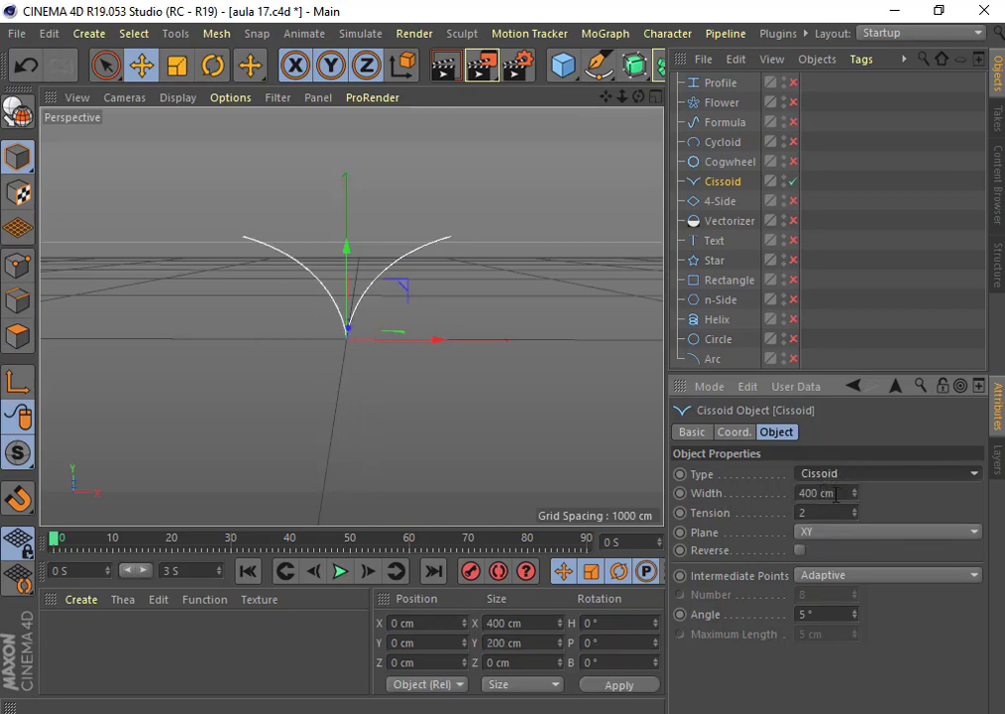
Step: Set the Cissoid width to 393 cm and tension 7.5, then switch it off
drag(855, 493, 851, 493)
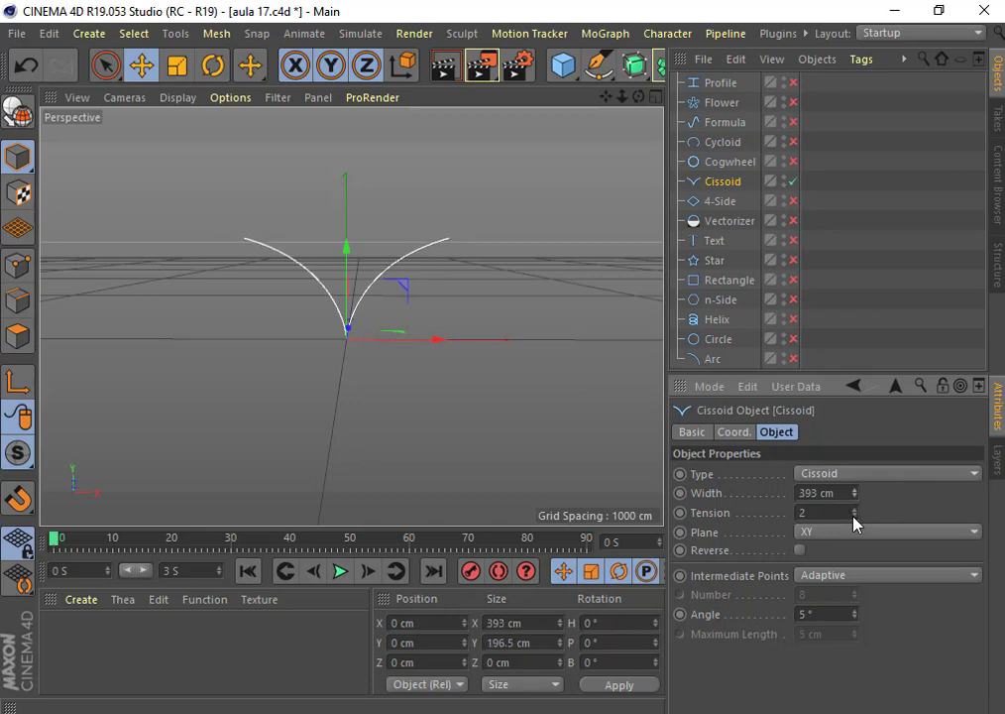
drag(853, 512, 852, 513)
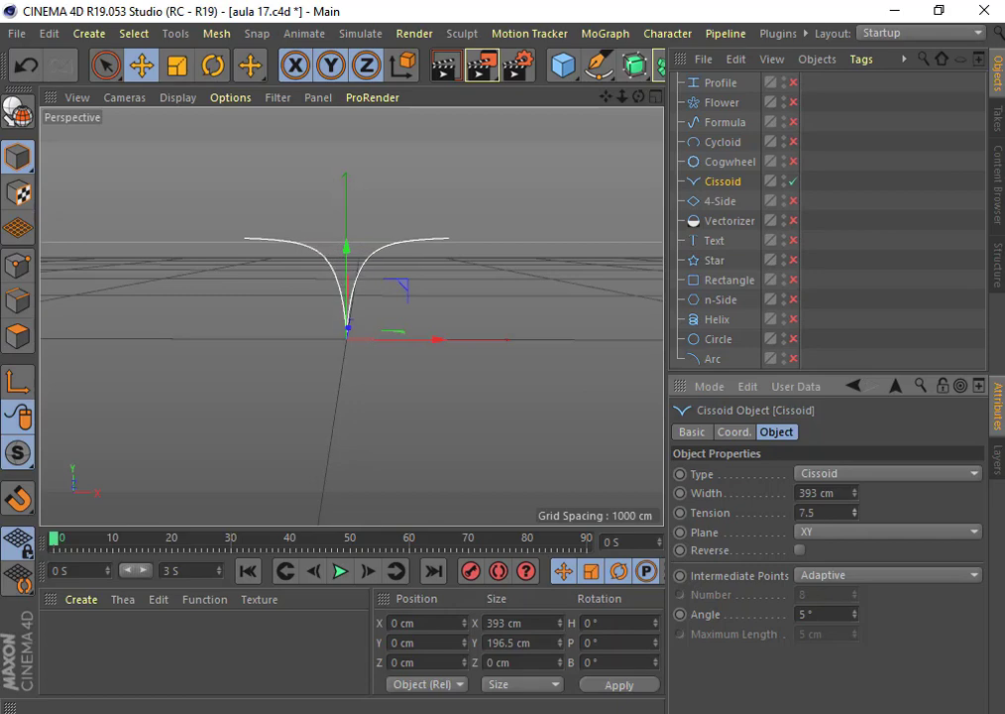
click(783, 177)
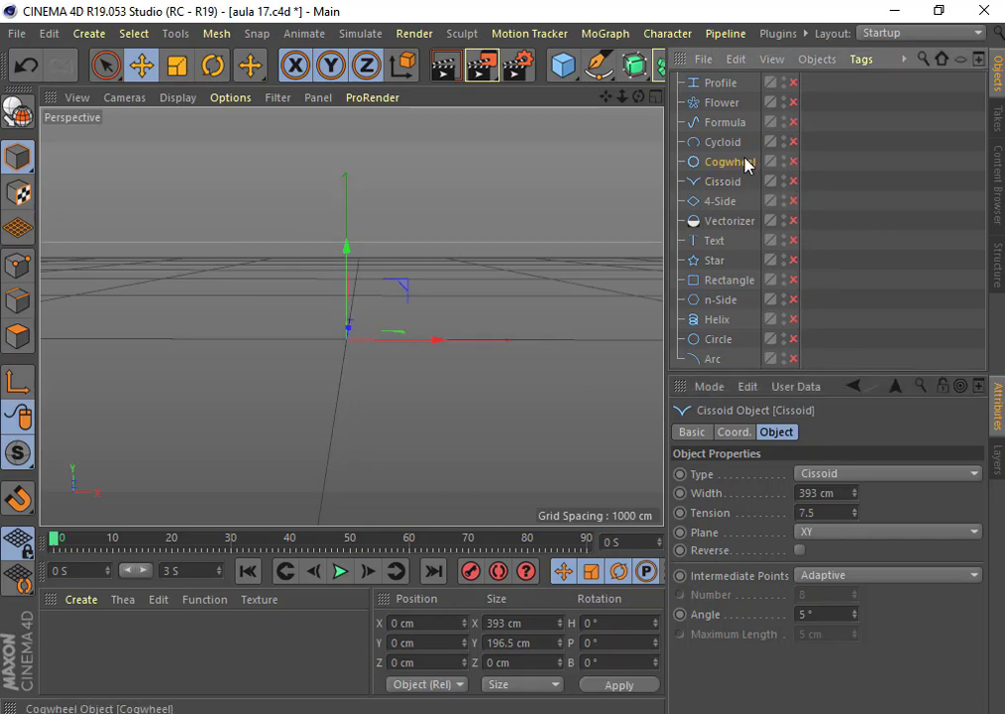
Step: Enable the Cogwheel in Legacy Mode and adjust its teeth and inner radius
click(745, 165)
click(794, 162)
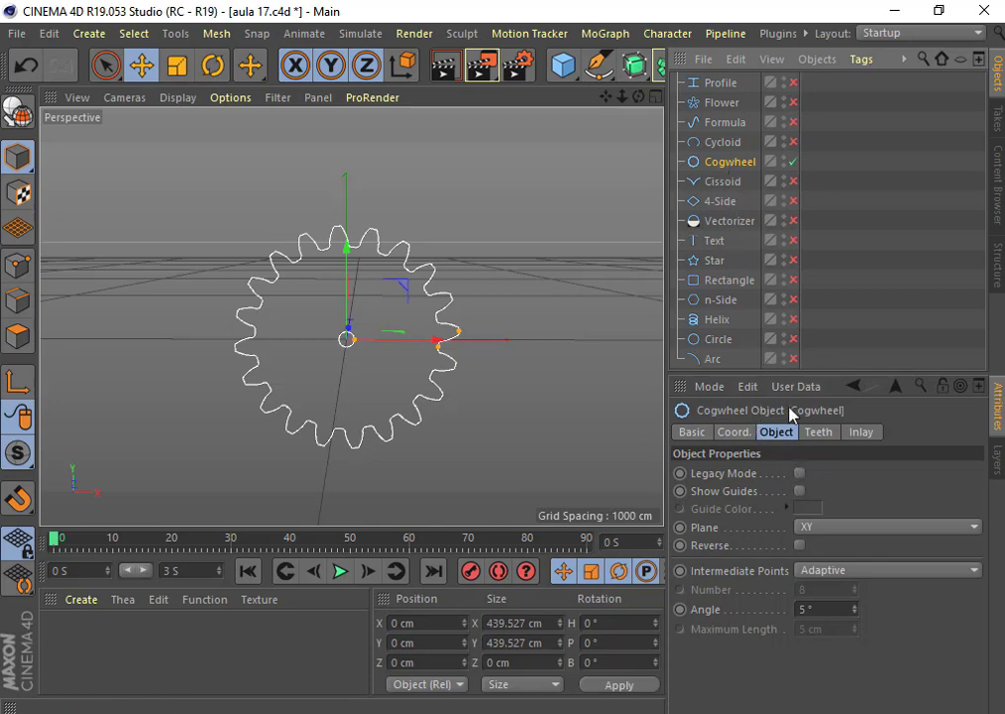
click(800, 474)
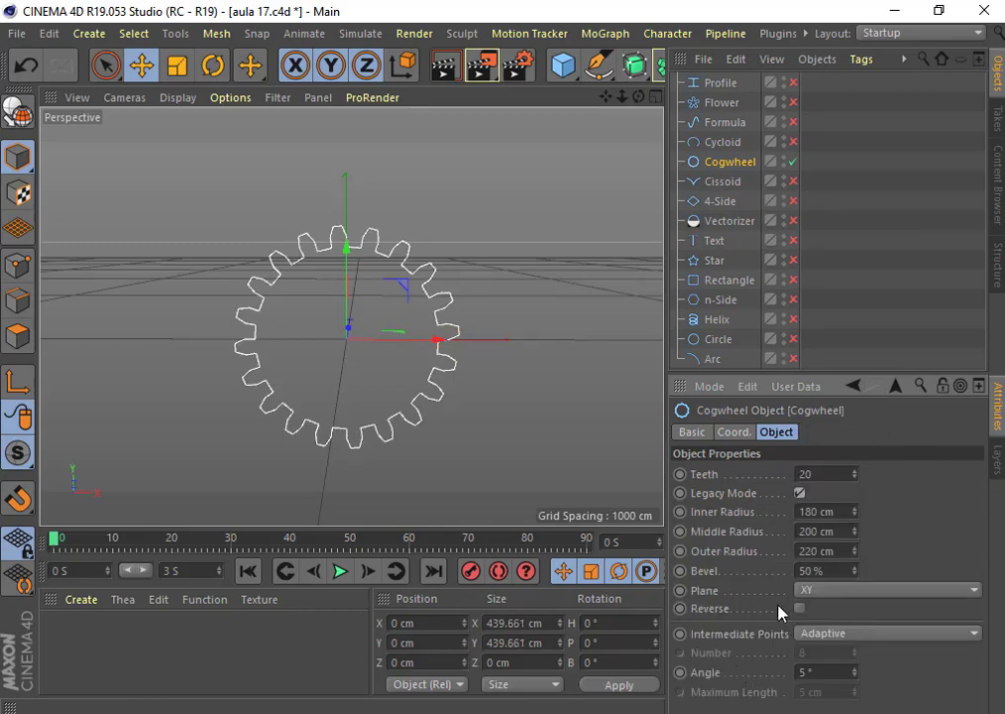
mouse_move(855, 474)
mouse_down()
mouse_move(854, 447)
mouse_move(793, 511)
mouse_up()
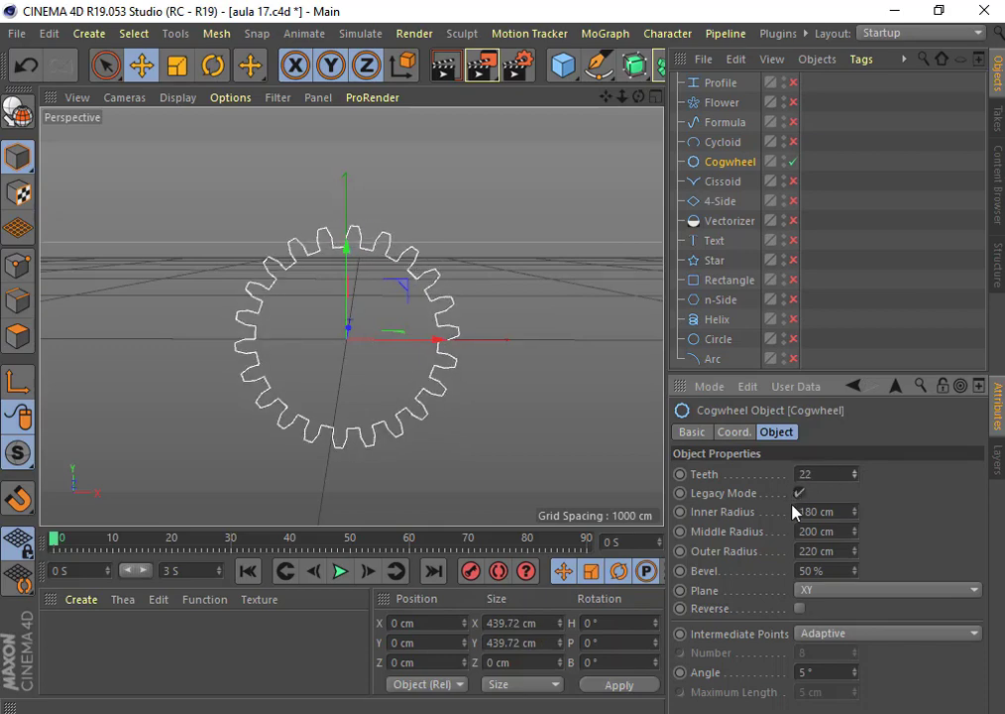
mouse_move(855, 513)
mouse_down()
mouse_move(842, 595)
mouse_move(861, 598)
mouse_up()
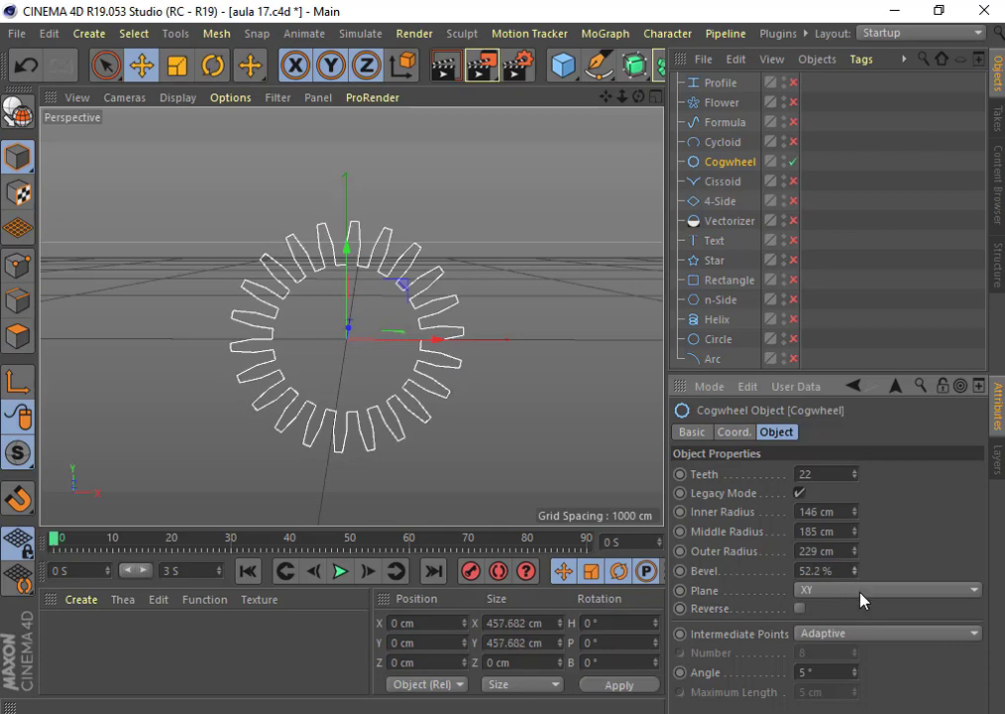
Step: Try plane ZY then XY, finishing with 16 teeth, 105/193/229 cm radii, 52.2% bevel
click(861, 600)
click(834, 635)
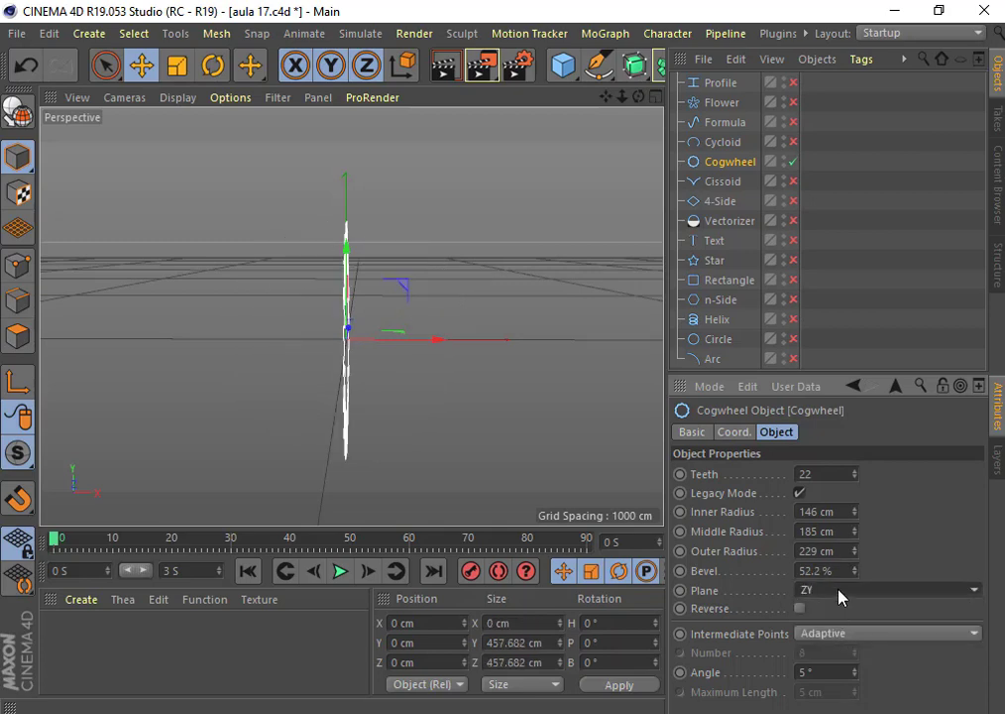
click(839, 592)
click(833, 607)
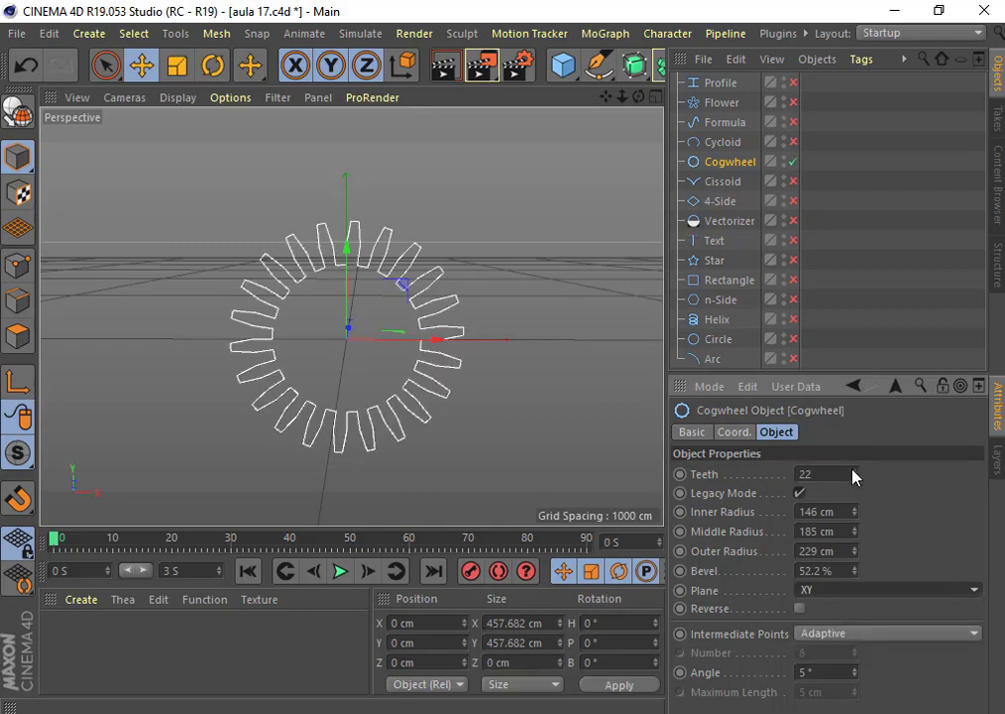
mouse_move(852, 476)
mouse_down()
mouse_move(835, 505)
mouse_move(855, 520)
mouse_move(853, 551)
mouse_move(853, 514)
mouse_up()
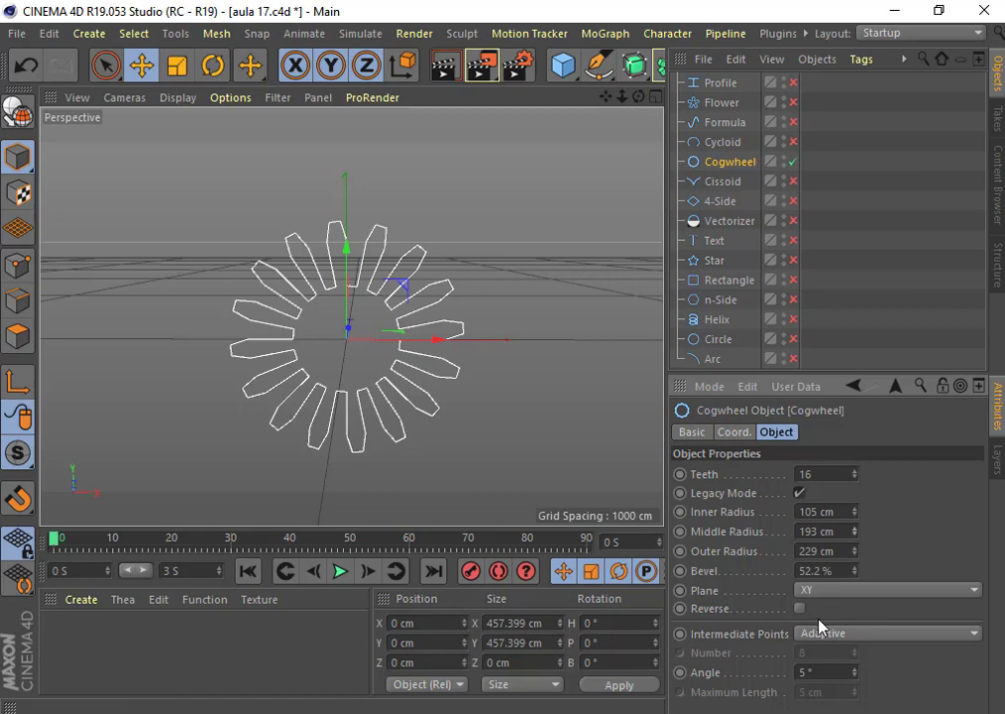
Step: Switch off the Cogwheel and enable the Cycloid spline
click(793, 161)
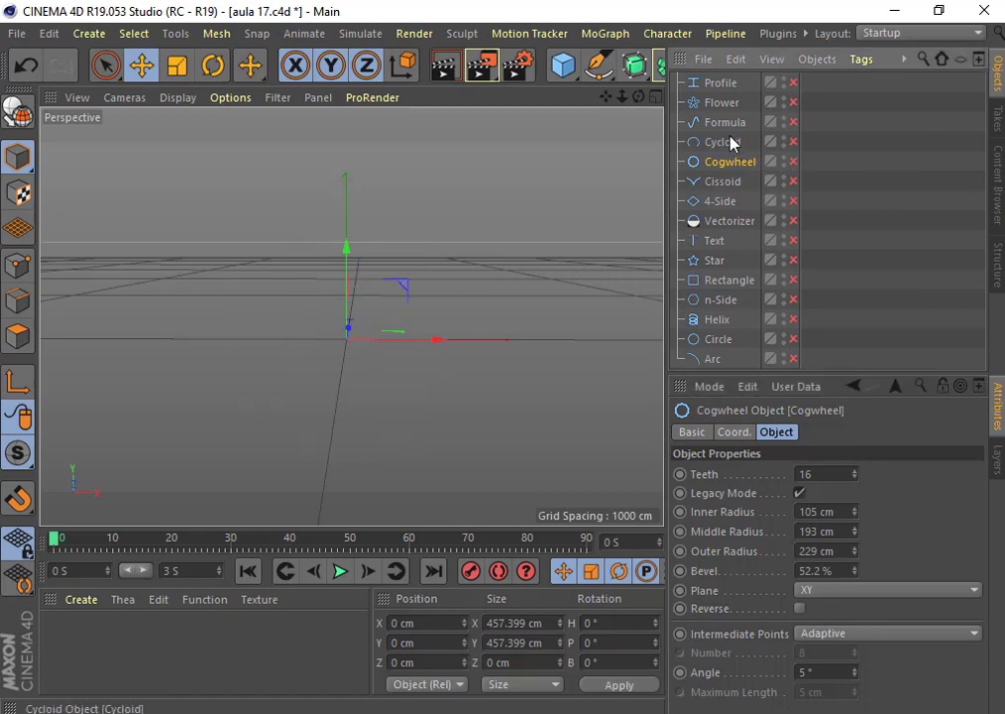
click(730, 142)
click(793, 142)
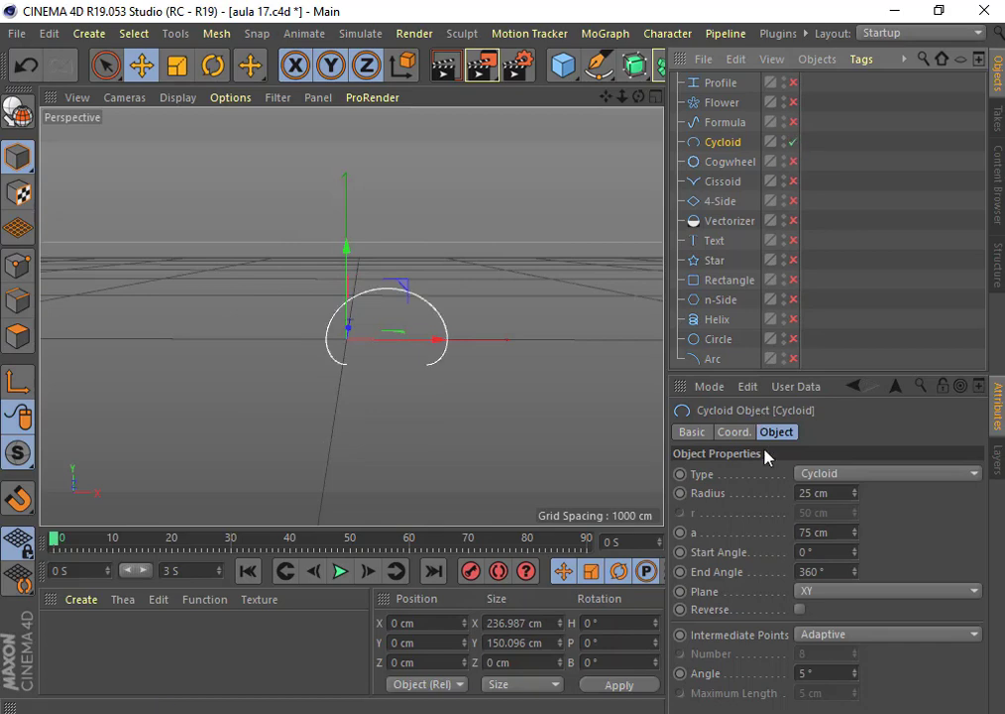
Step: Compare Epicycloid and Hypocycloid, then keep Cycloid with Radius 19 cm and a 84 cm
click(835, 476)
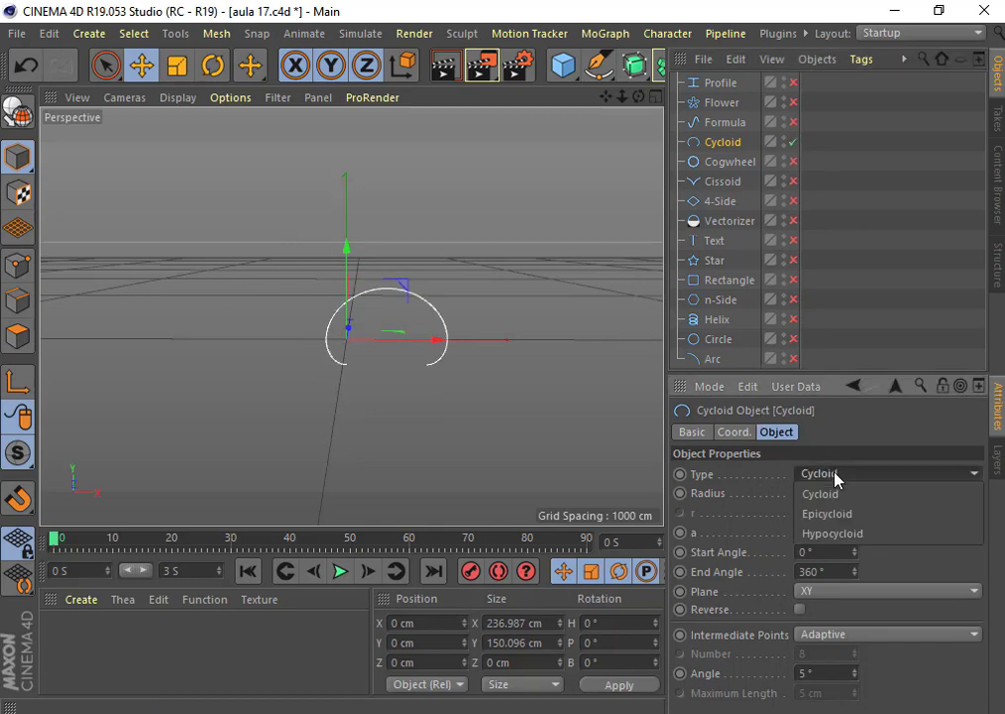
click(832, 491)
click(831, 475)
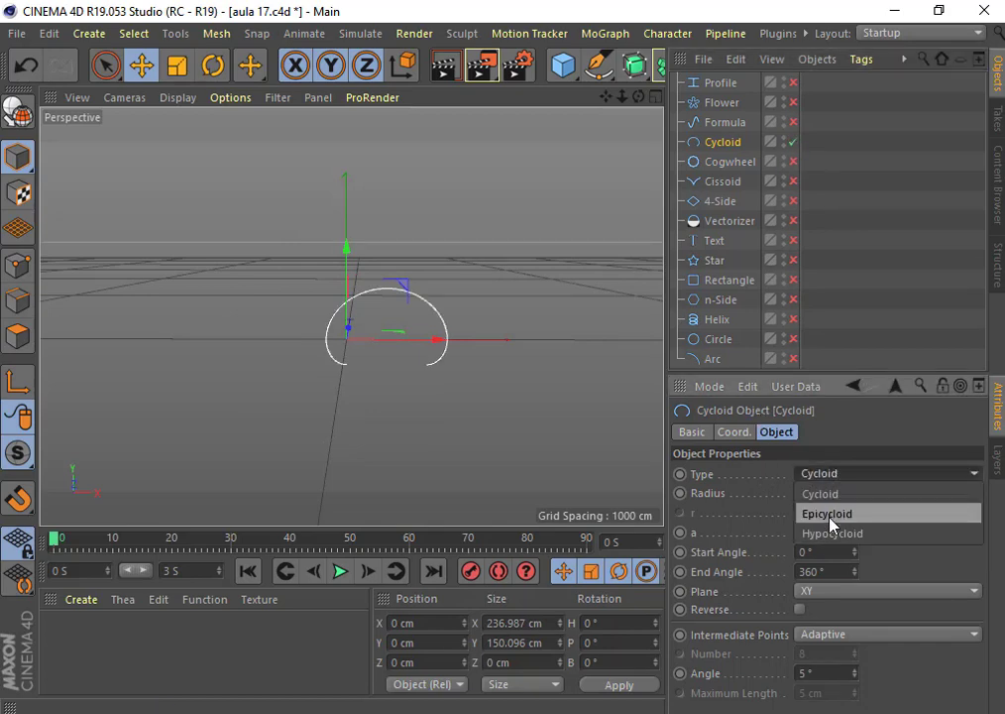
click(830, 515)
click(834, 474)
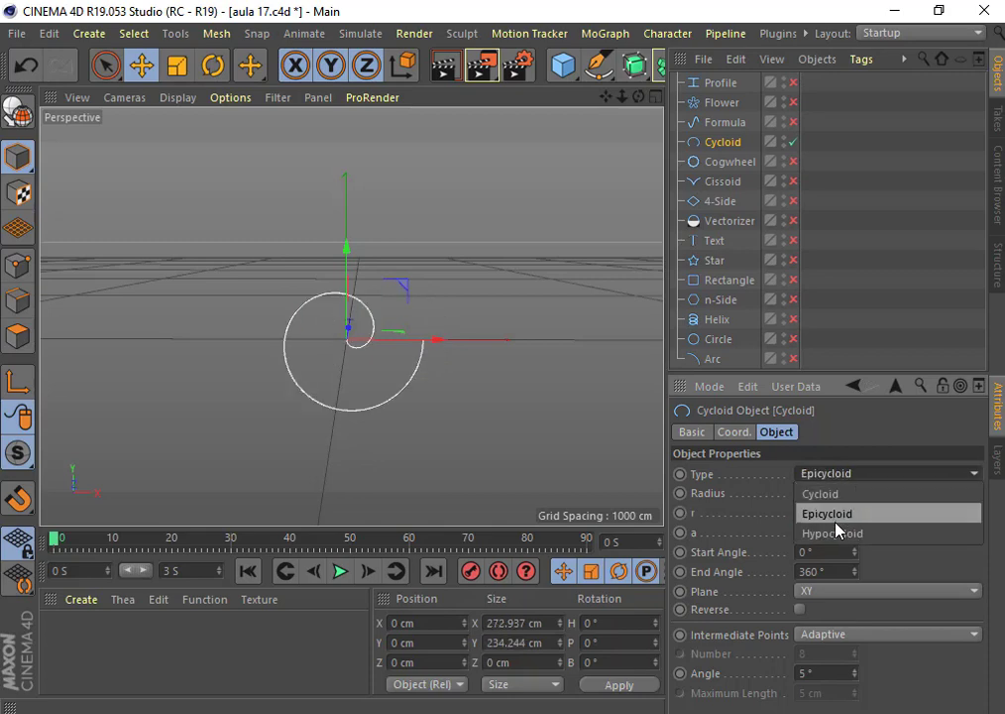
click(837, 533)
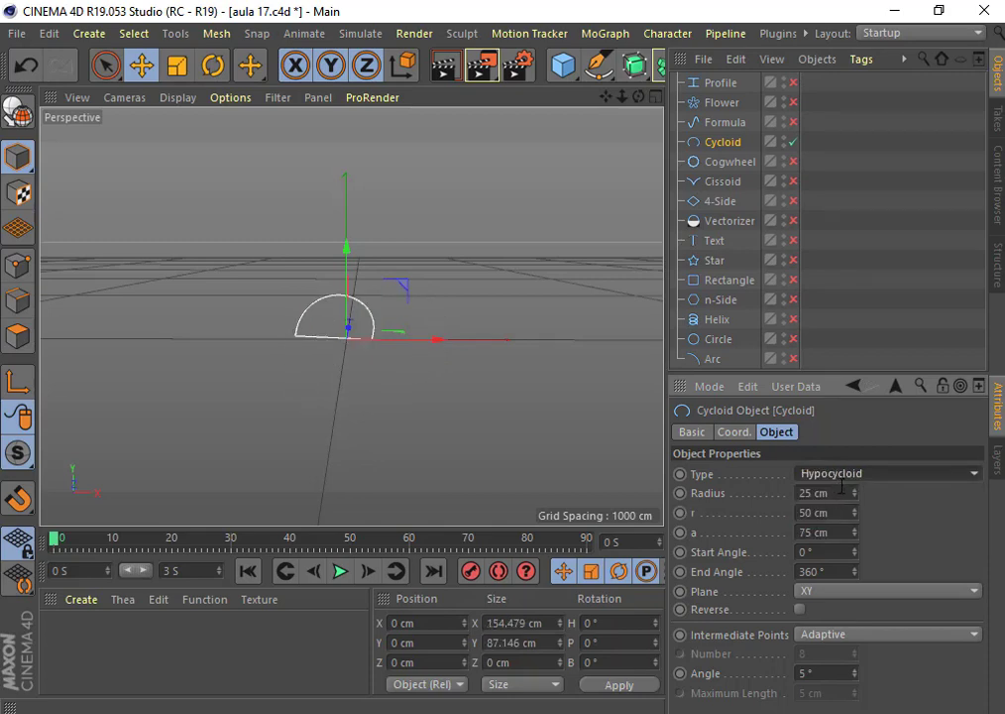
click(855, 475)
click(844, 494)
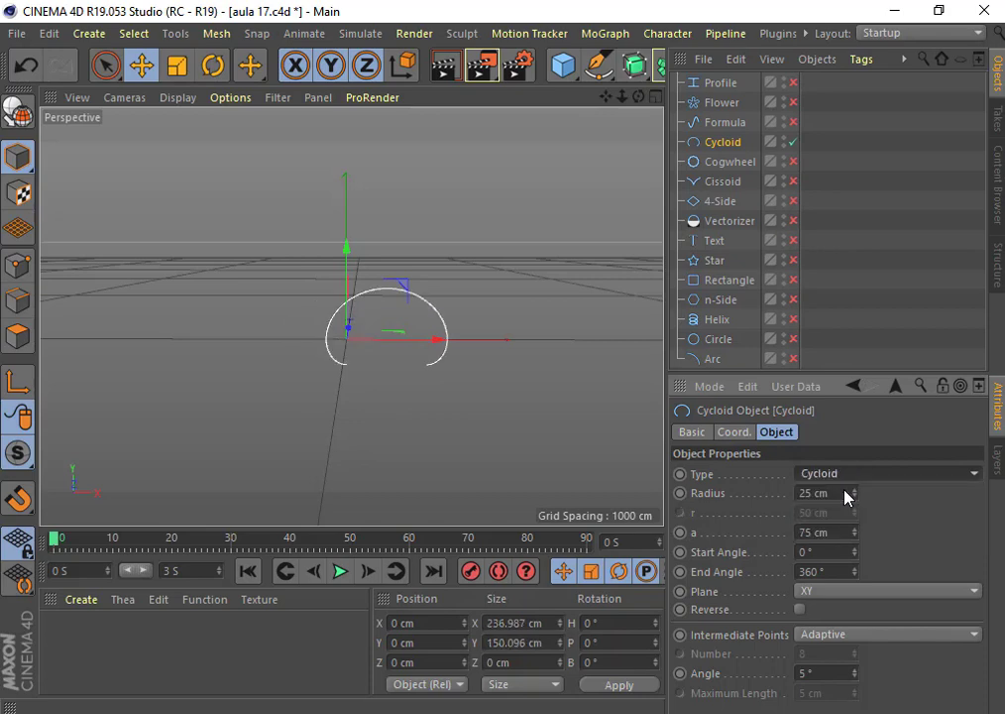
drag(855, 493, 852, 546)
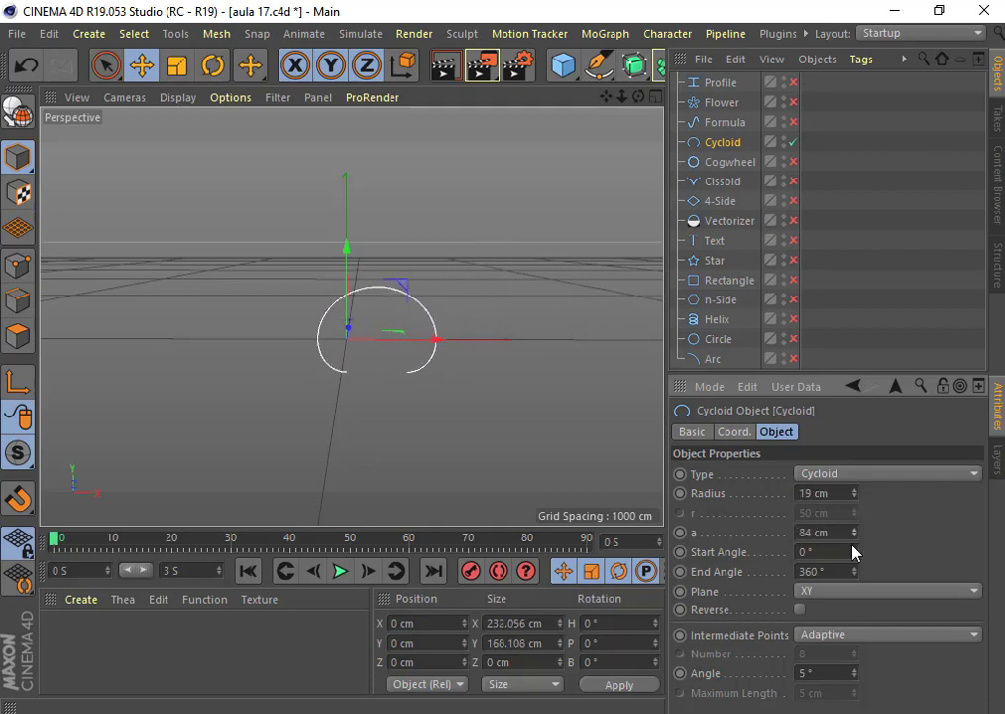
Step: Hide the Cycloid, show the Formula sine curve briefly, then switch Formula off
click(793, 142)
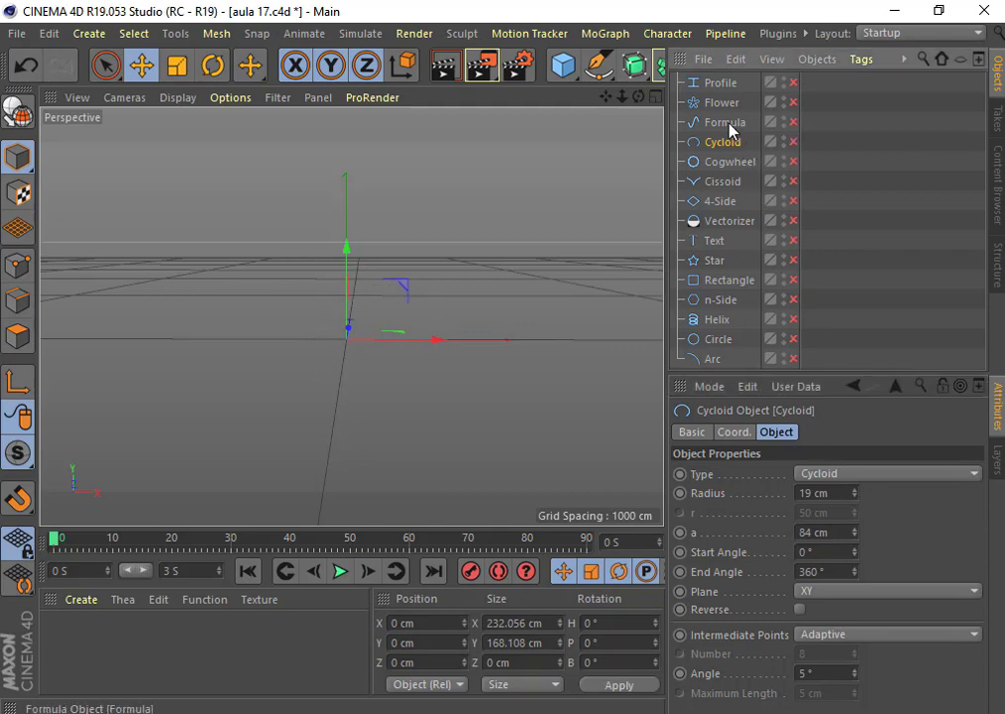
click(729, 124)
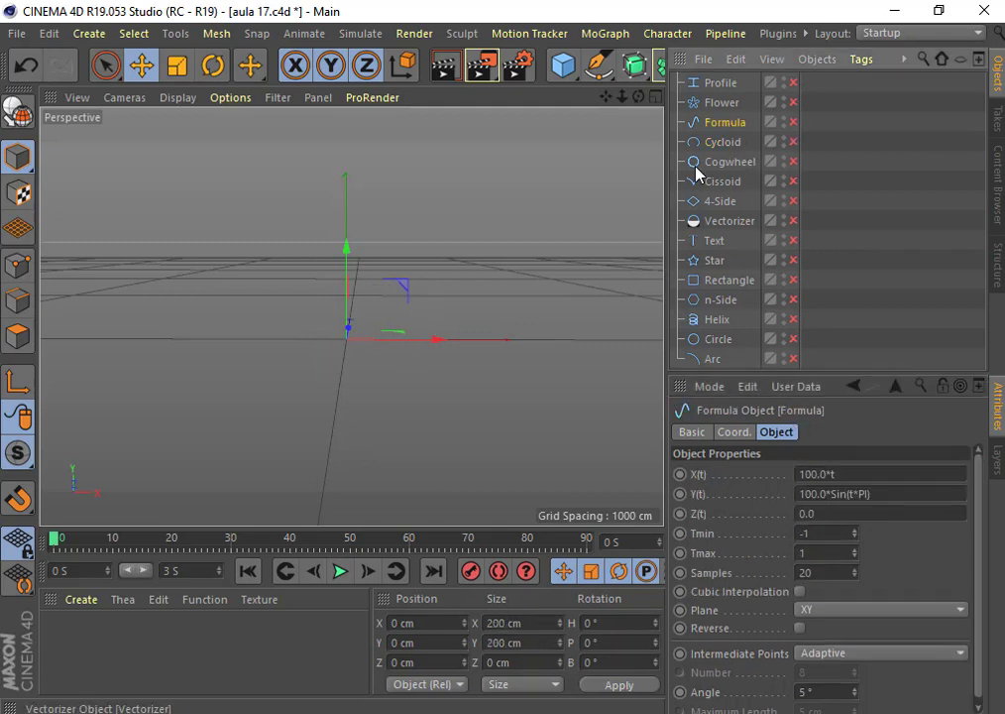
click(793, 122)
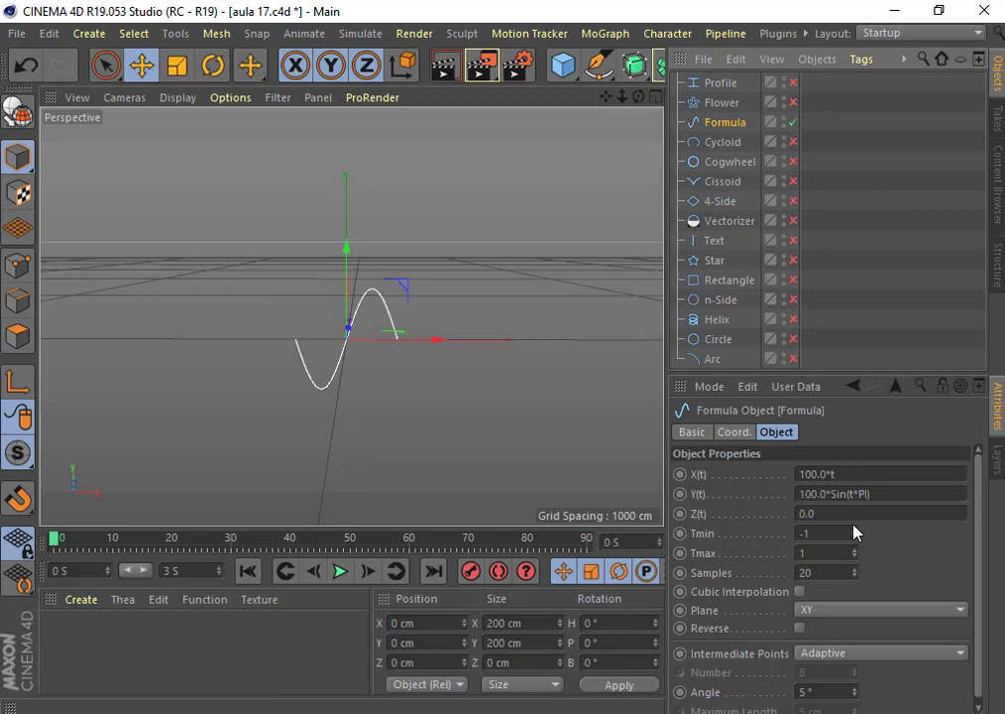
click(442, 344)
click(368, 311)
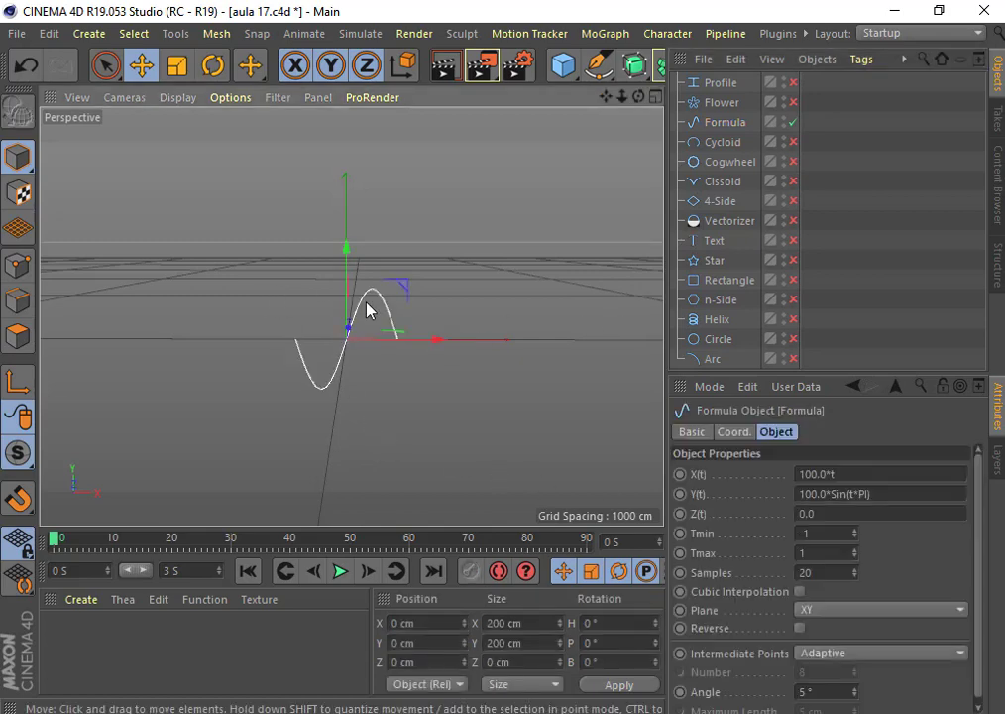
click(793, 121)
Step: Enable Flower, set Inner Radius 77 cm, Outer Radius 199 cm and 7 petals, then hide it
click(728, 102)
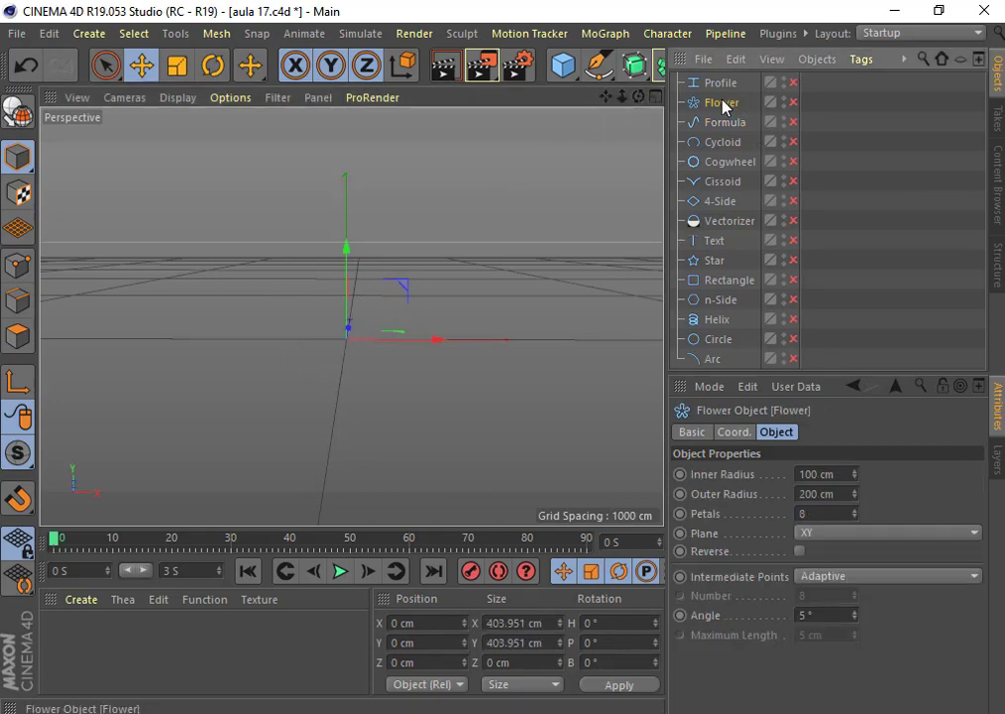
click(793, 102)
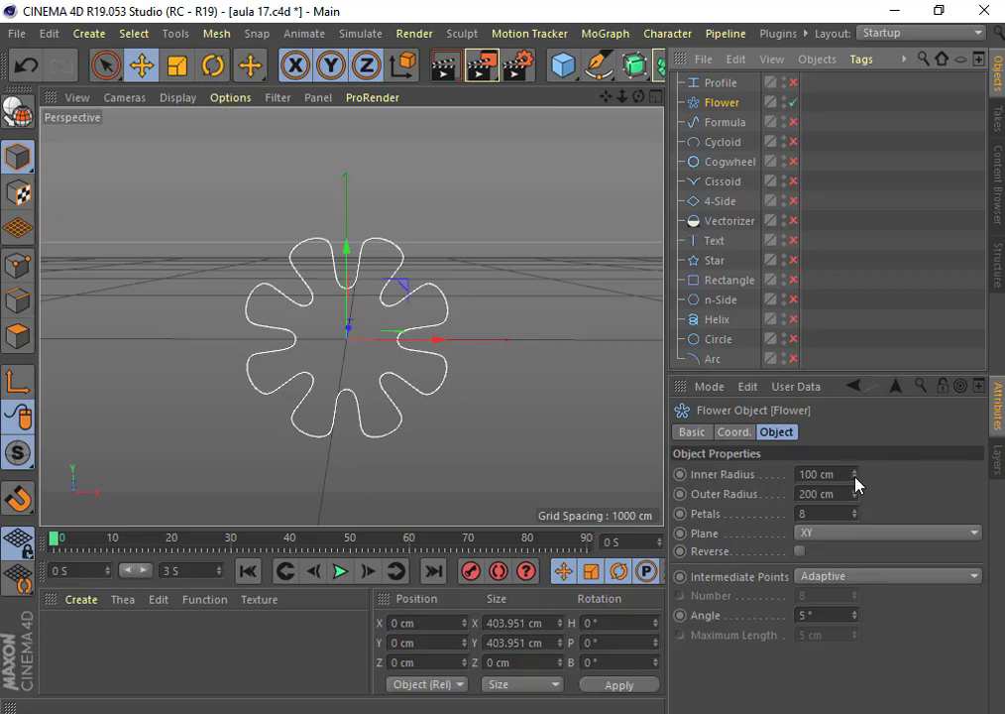
mouse_move(853, 474)
mouse_down()
mouse_move(843, 474)
mouse_move(853, 468)
mouse_move(853, 494)
mouse_up()
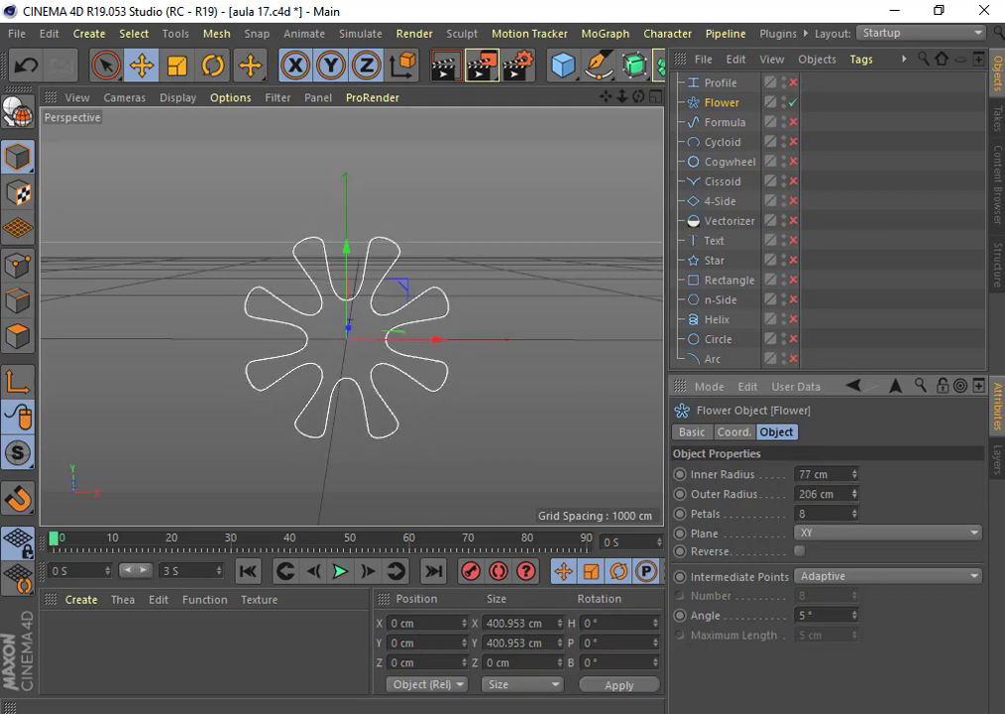
drag(854, 494, 838, 539)
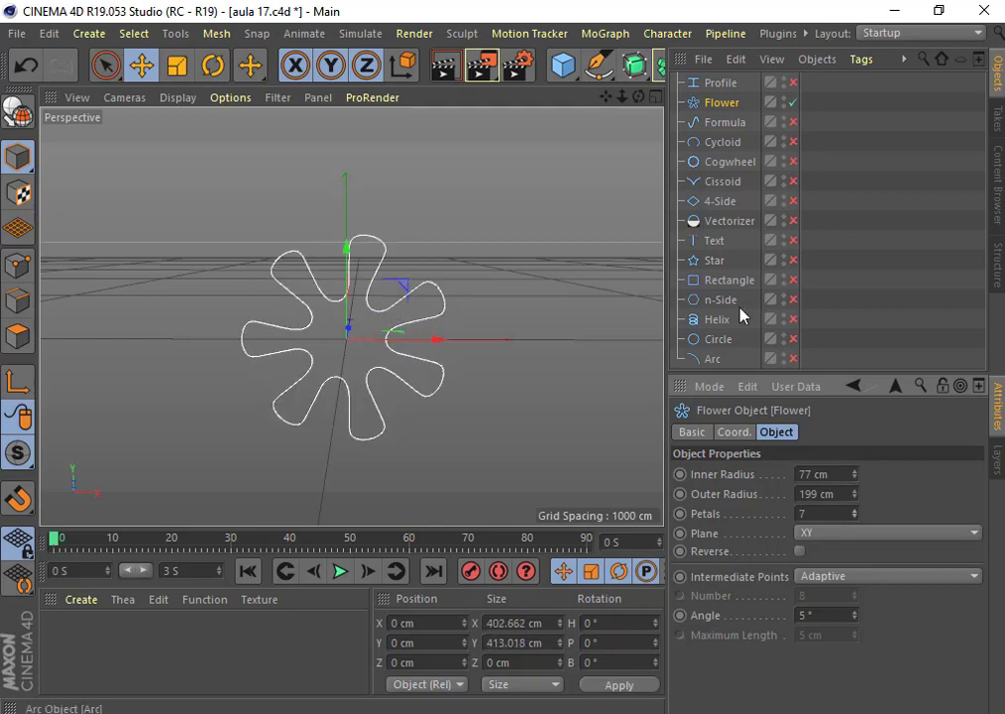
click(793, 102)
click(720, 84)
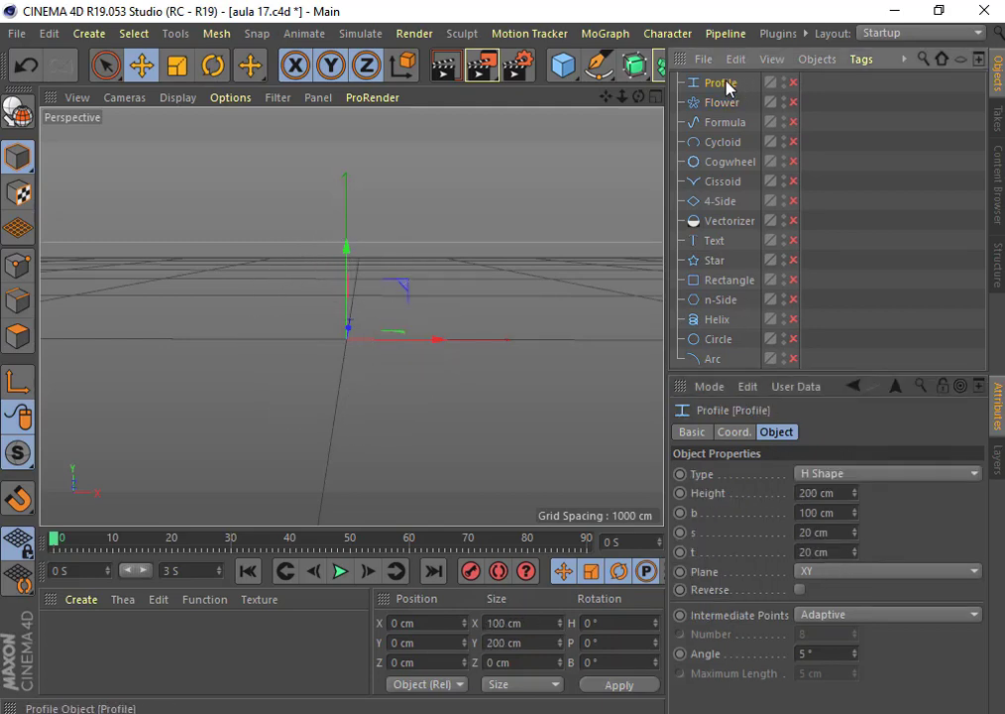
Step: Enable the H-shape Profile with Height 224 cm, b 123 cm, s 31 cm, t 19 cm
click(792, 85)
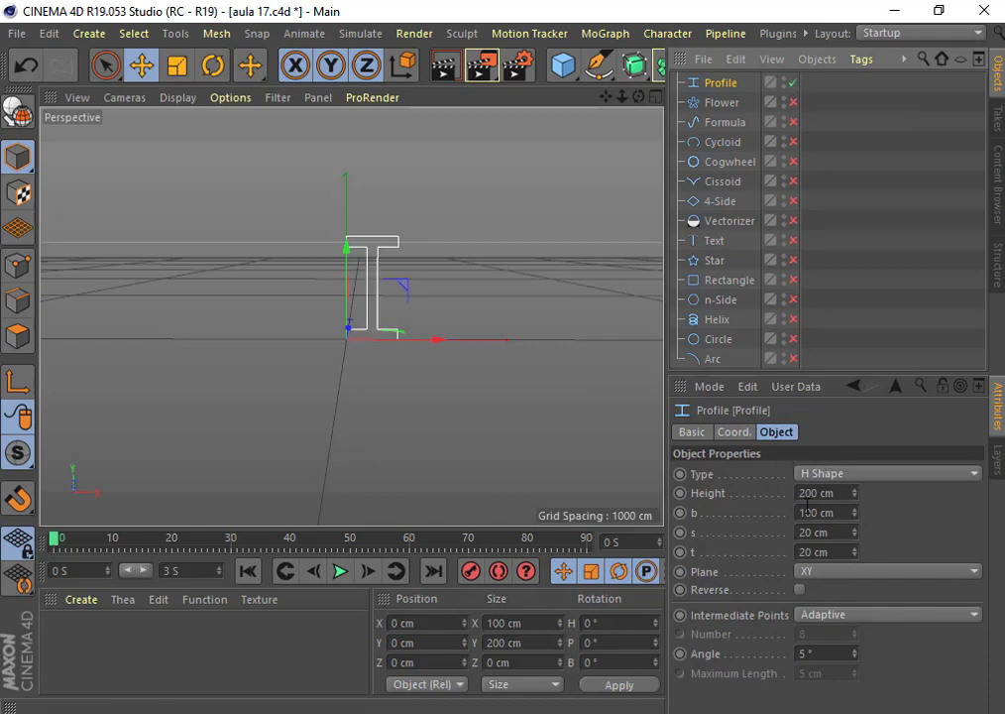
mouse_move(856, 494)
mouse_down()
mouse_move(855, 456)
mouse_move(855, 515)
mouse_move(856, 484)
mouse_up()
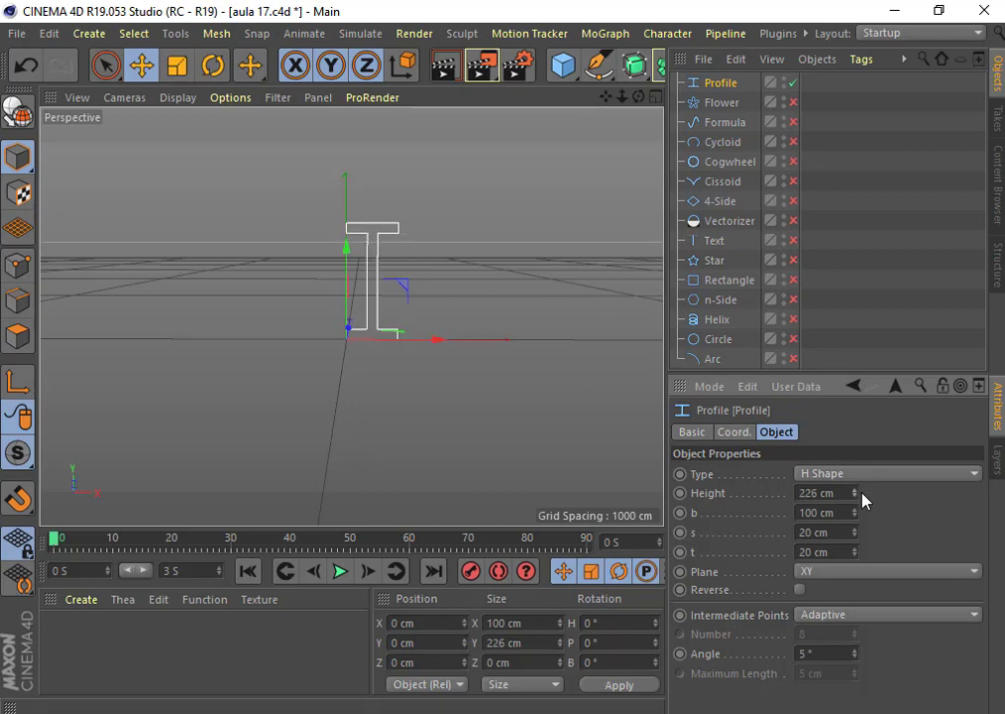
drag(856, 499, 852, 496)
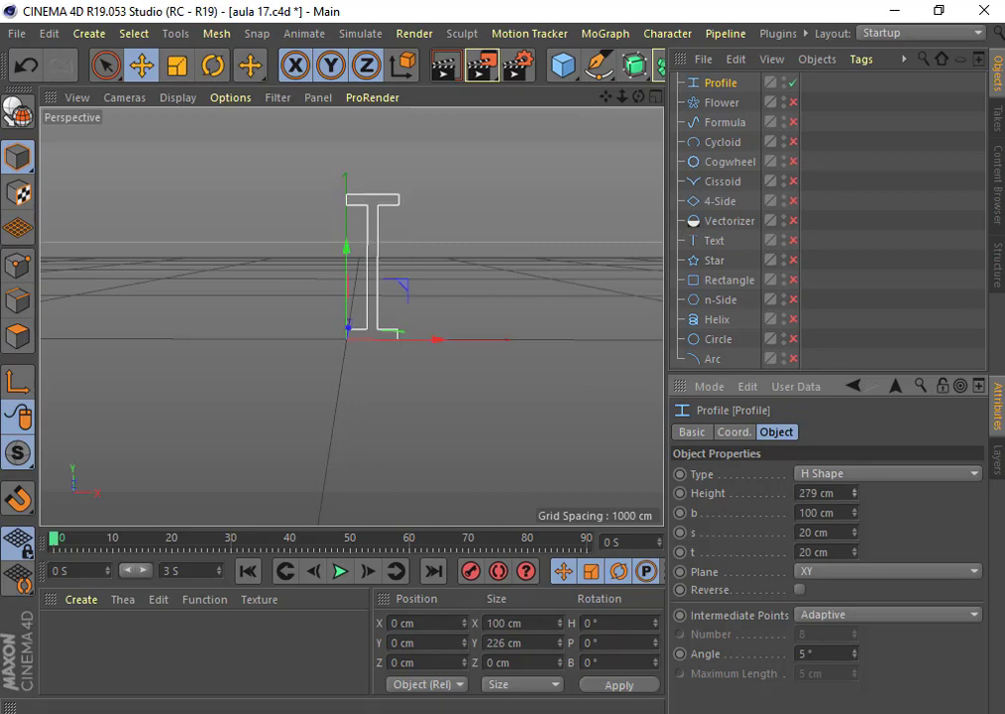
drag(854, 512, 853, 508)
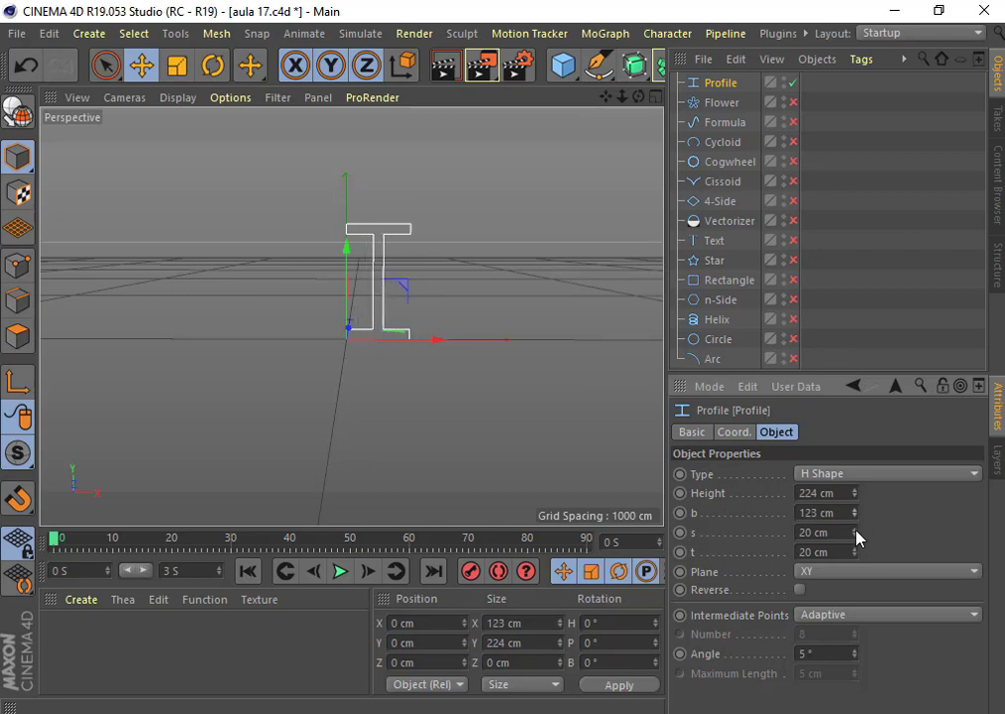
mouse_move(855, 532)
mouse_down()
mouse_move(854, 506)
mouse_move(854, 567)
mouse_up()
Step: Preview the L, T and U profile shapes, then settle on Z Shape
click(838, 476)
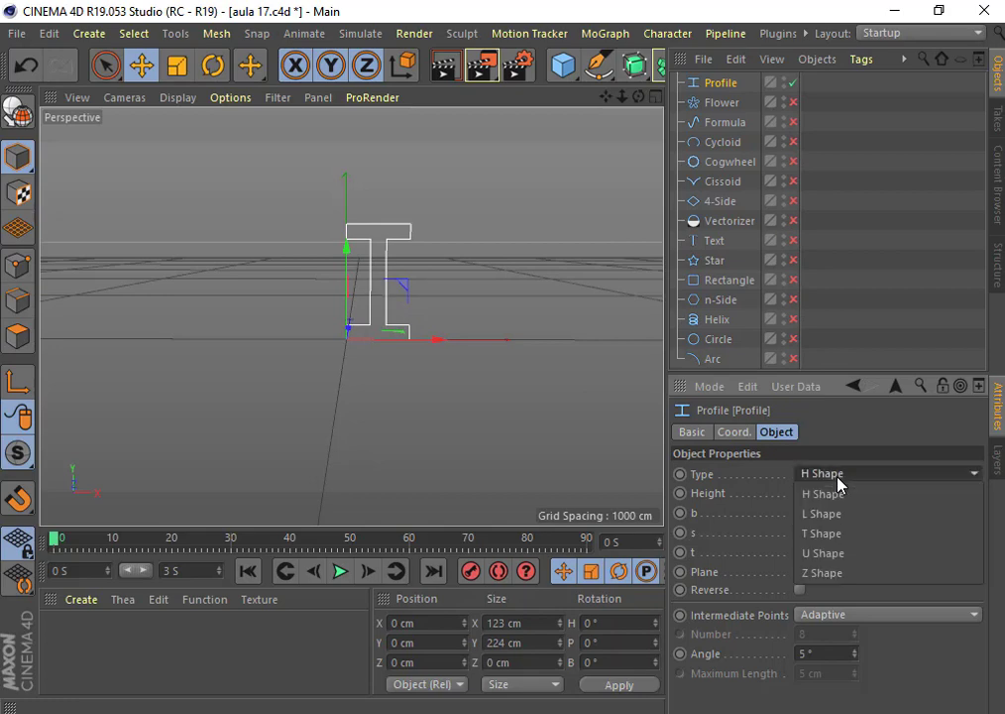
click(836, 512)
click(840, 477)
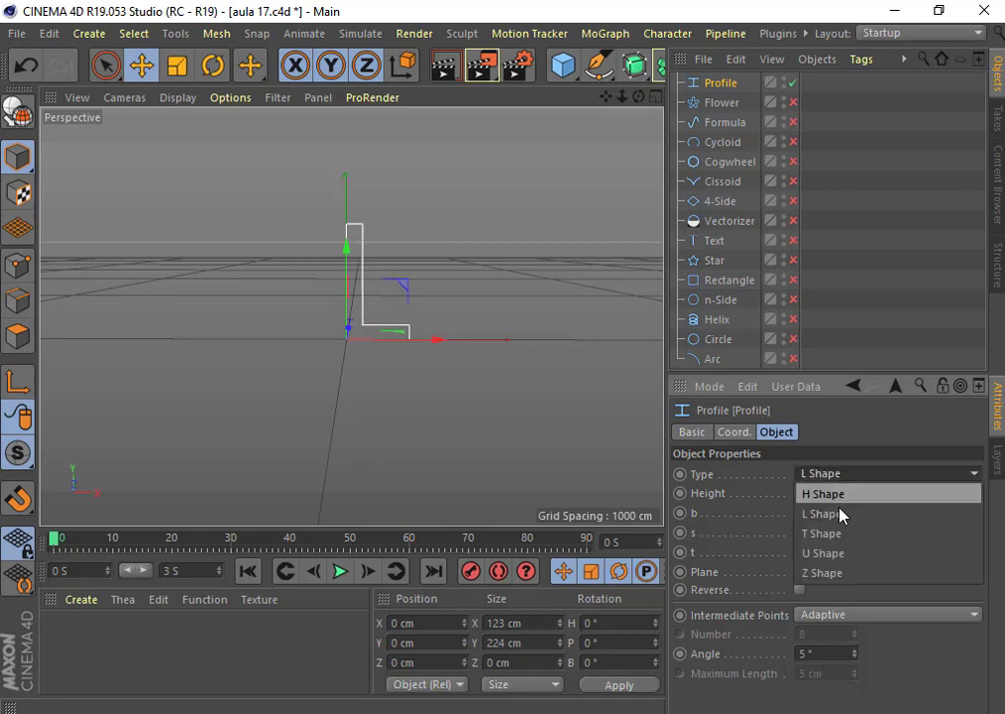
click(835, 533)
click(845, 474)
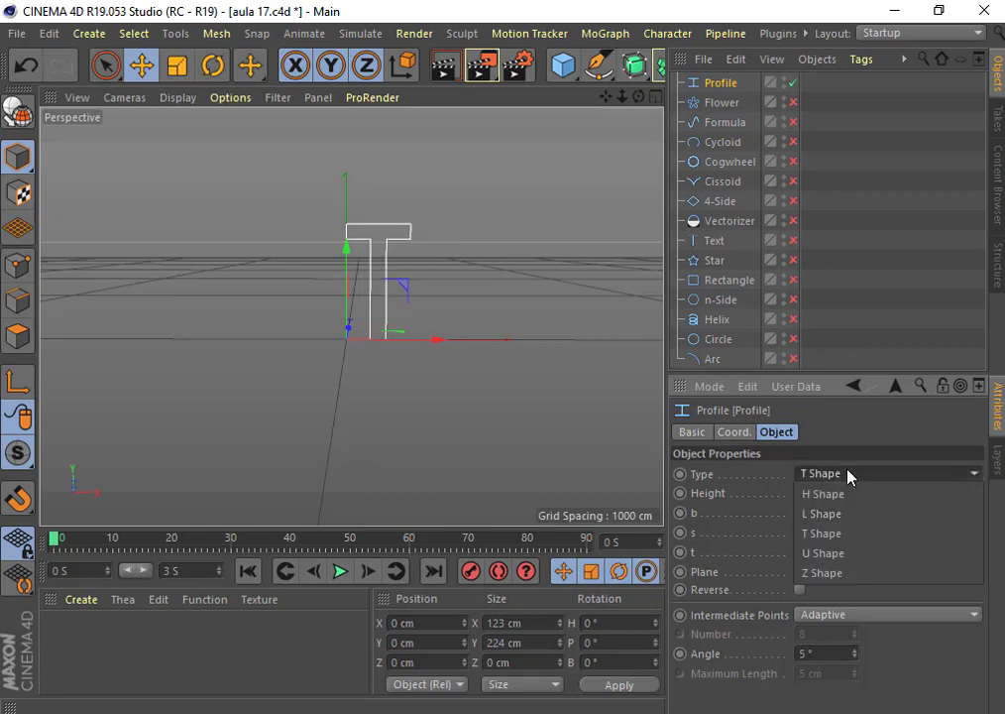
click(837, 554)
click(846, 472)
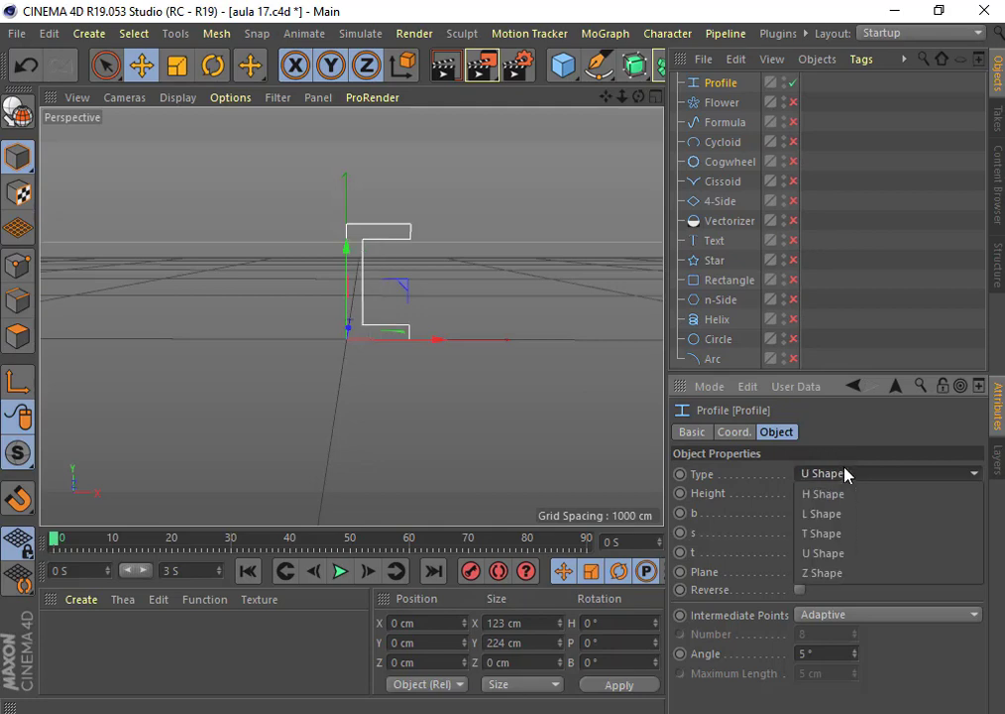
click(838, 572)
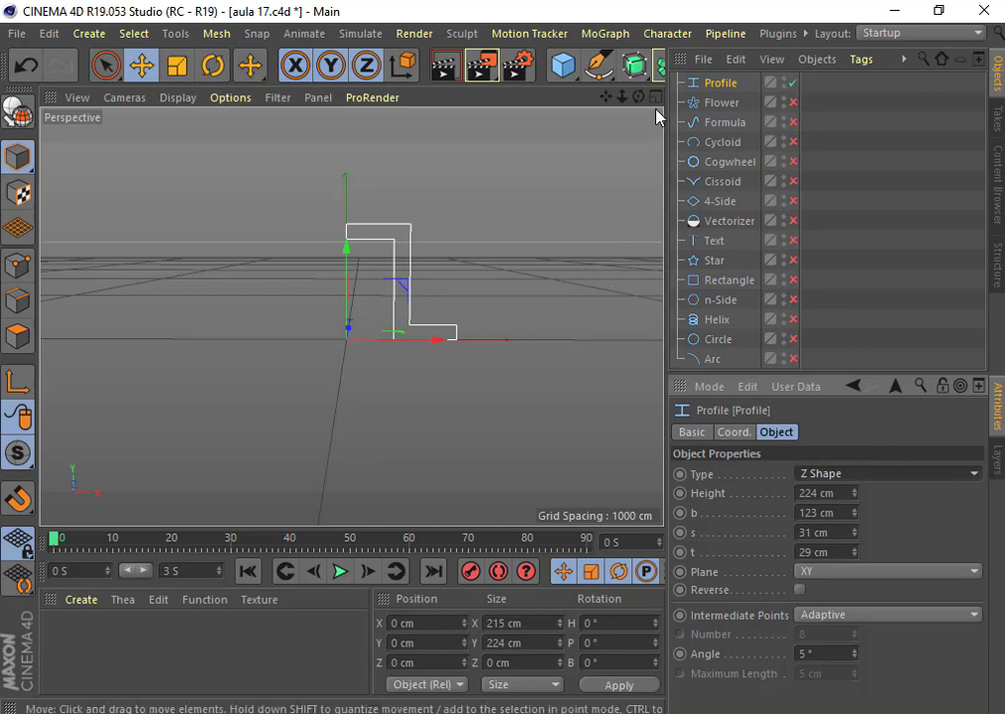
click(599, 65)
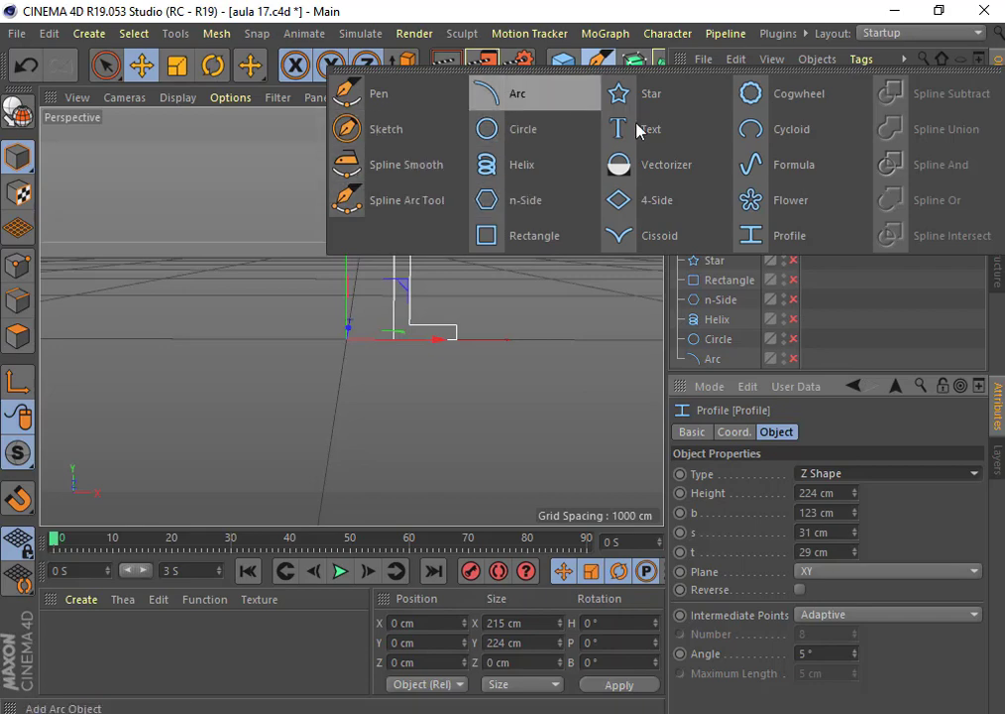
click(536, 307)
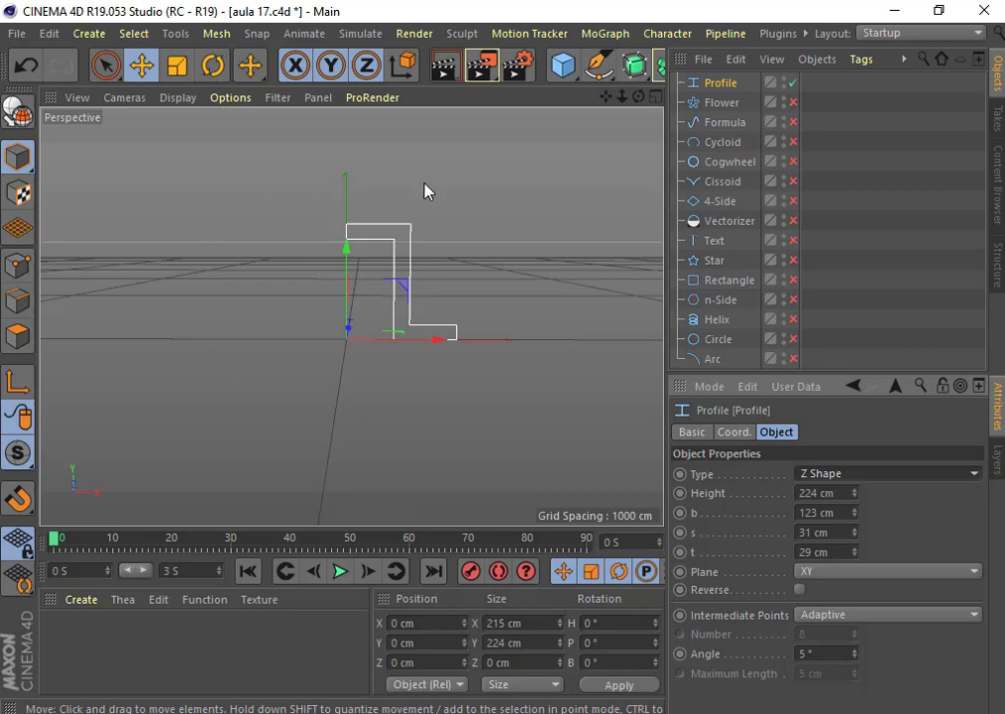
Step: Select Cogwheel, Cycloid, Formula and Profile in the Object Manager, ending on the Flower spline
click(724, 162)
click(725, 142)
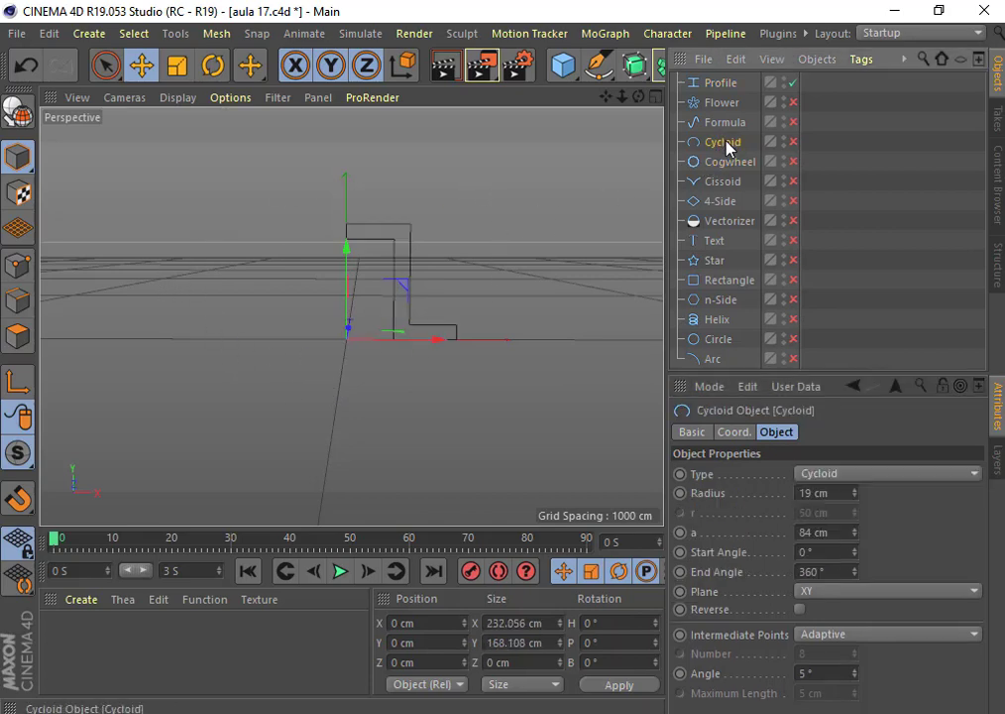
click(726, 122)
click(727, 86)
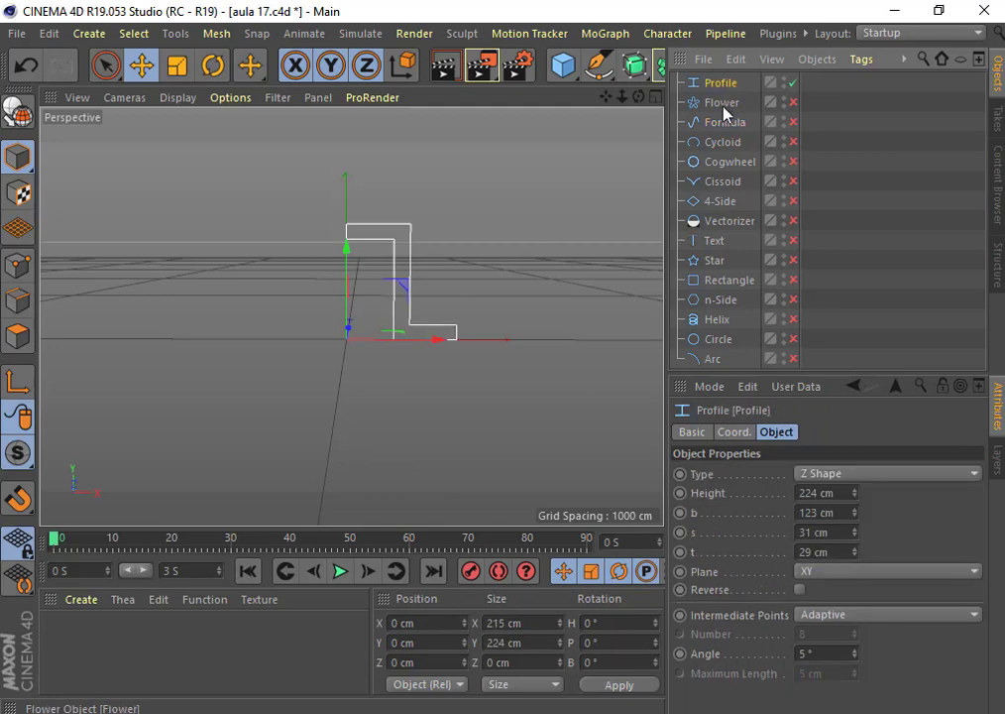
click(723, 104)
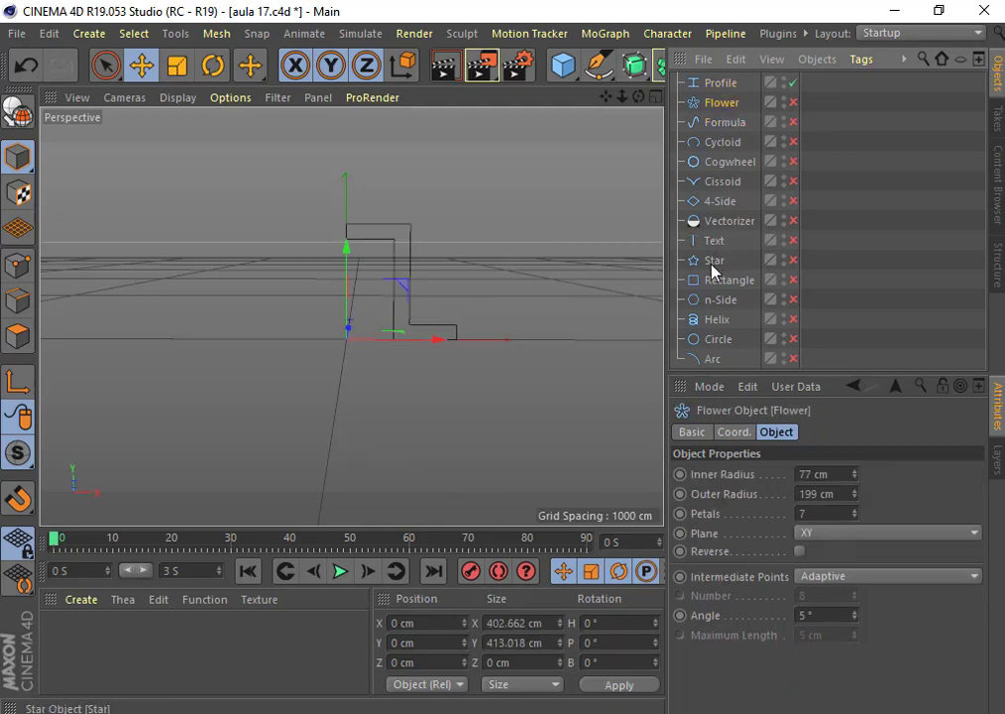